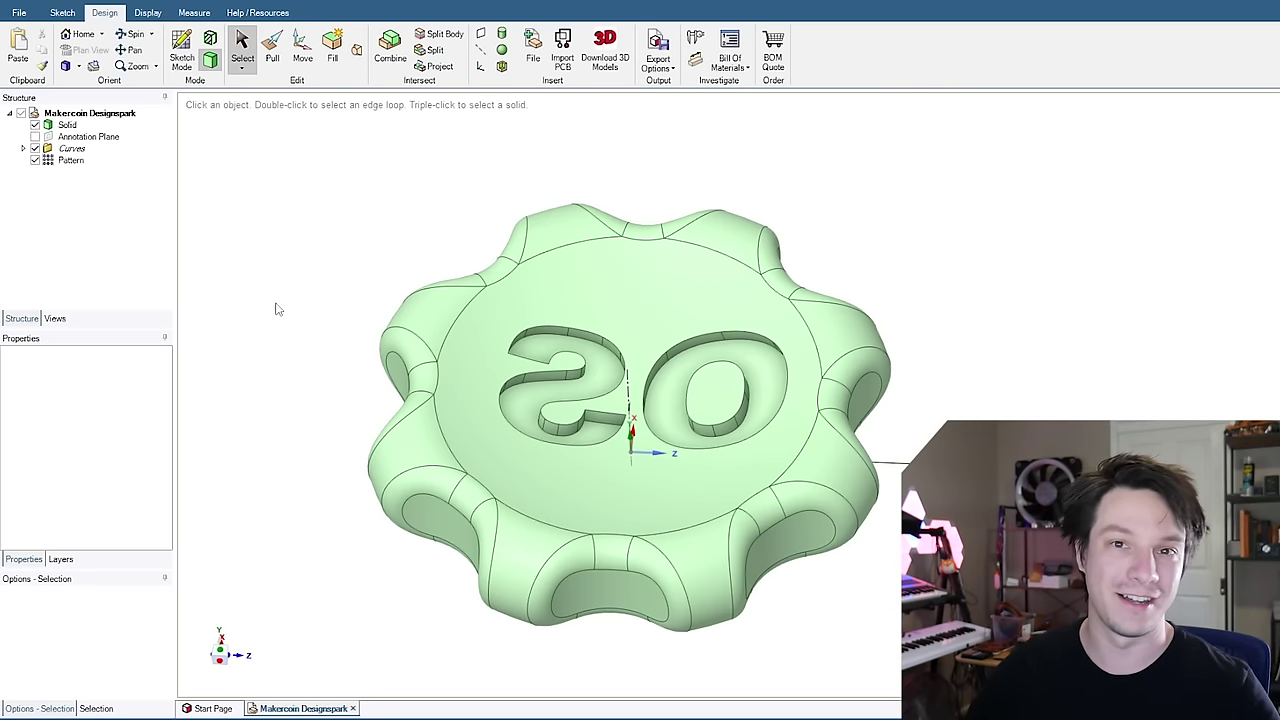
{"action": "middle_click_drag", "start_coordinate": [270, 163], "coordinate": [303, 486]}
{"action": "left_click", "coordinate": [421, 458]}
{"action": "left_click", "coordinate": [427, 262]}
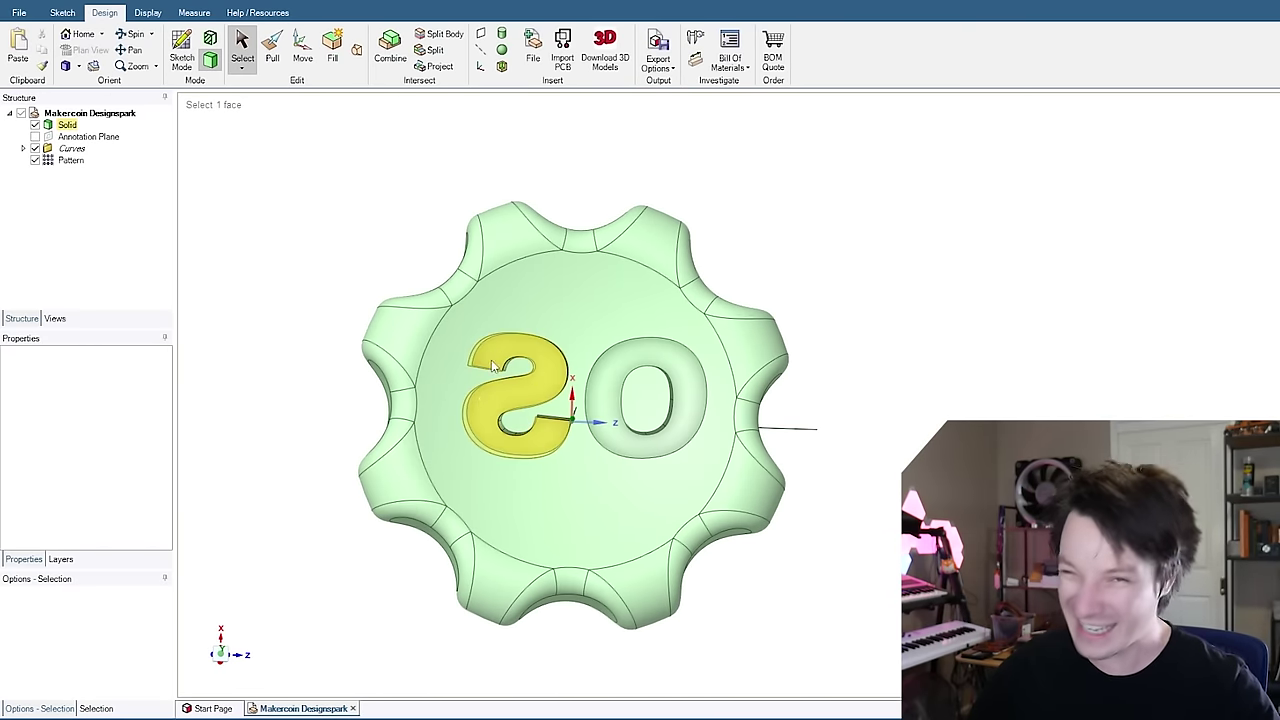
{"action": "middle_click_drag", "start_coordinate": [360, 414], "coordinate": [443, 471]}
{"action": "left_click", "coordinate": [392, 345]}
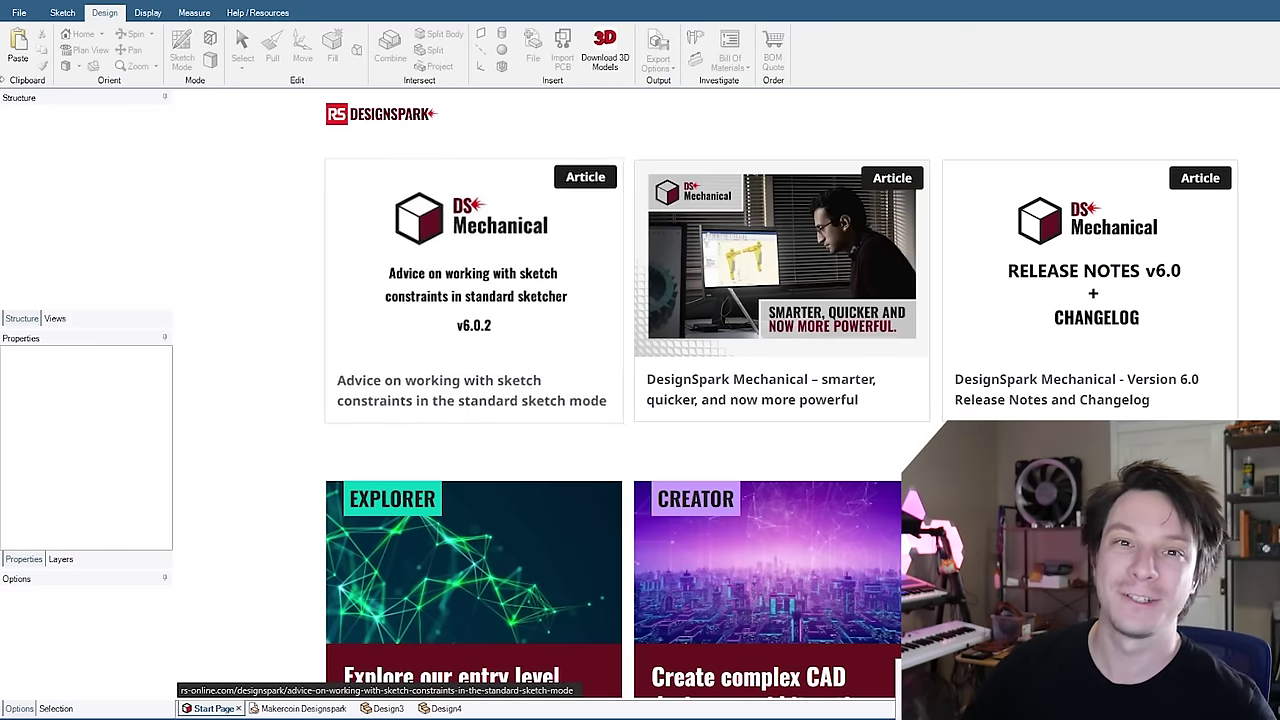
Create a new design and enter sketch mode on its default grid plane
{"action": "left_click", "coordinate": [19, 12]}
{"action": "left_click", "coordinate": [140, 57]}
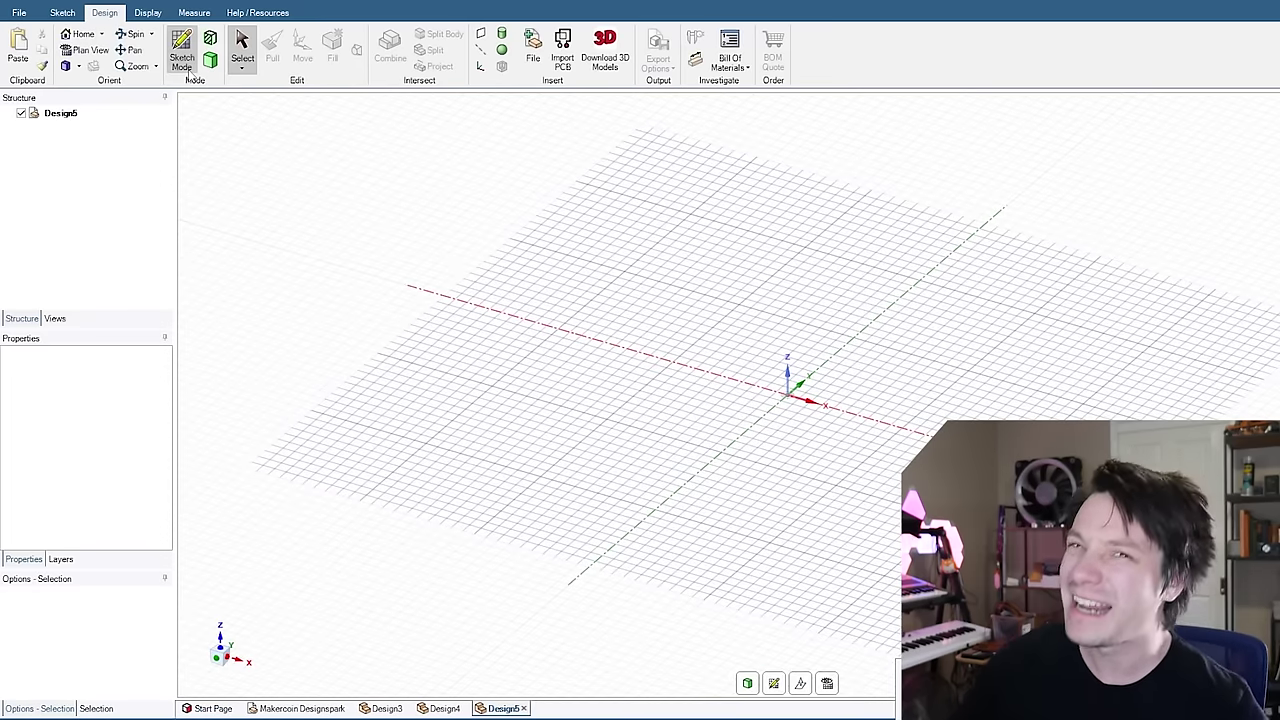
{"action": "left_click", "coordinate": [188, 72]}
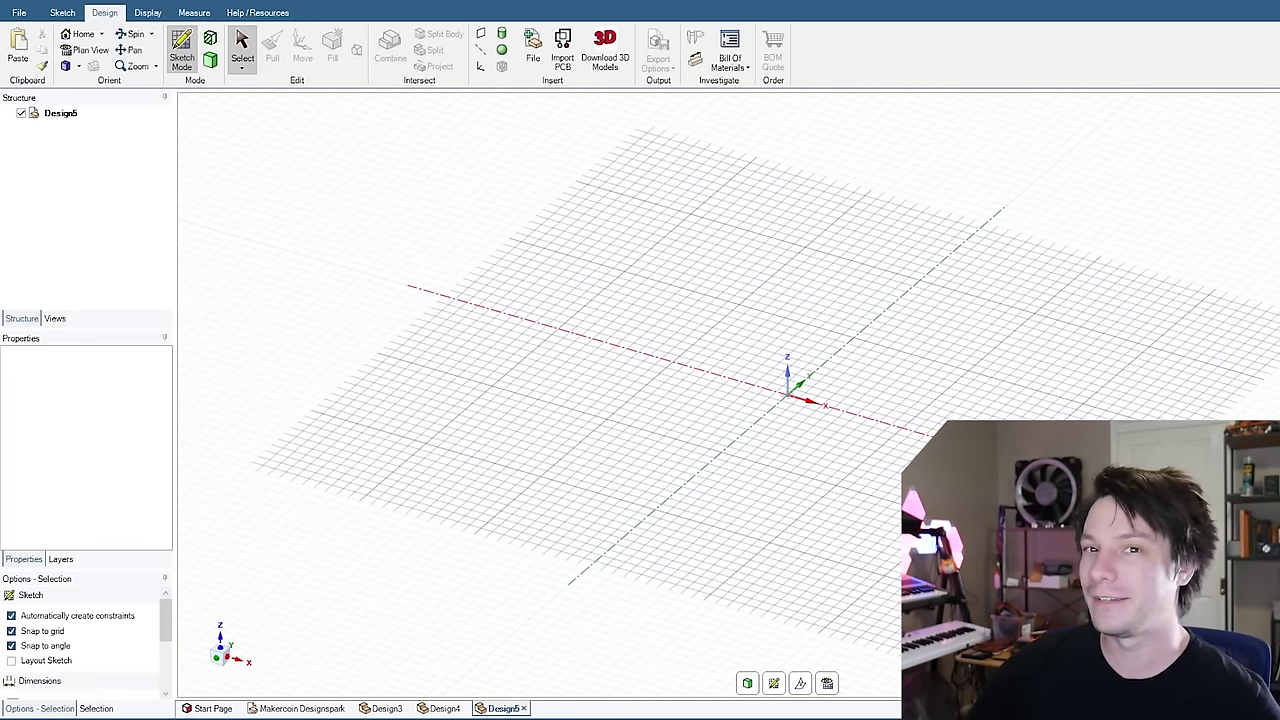
{"action": "scroll", "coordinate": [985, 398], "scroll_direction": "up", "scroll_amount": 1}
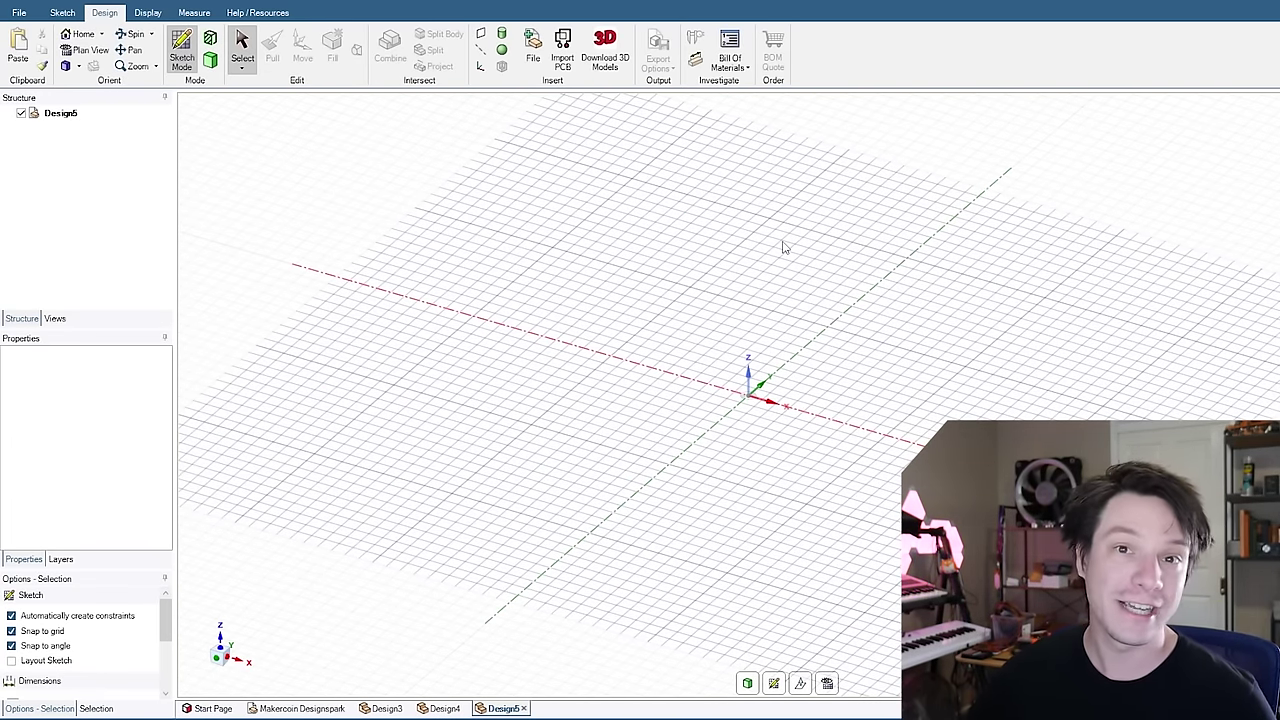
{"action": "left_click", "coordinate": [186, 60]}
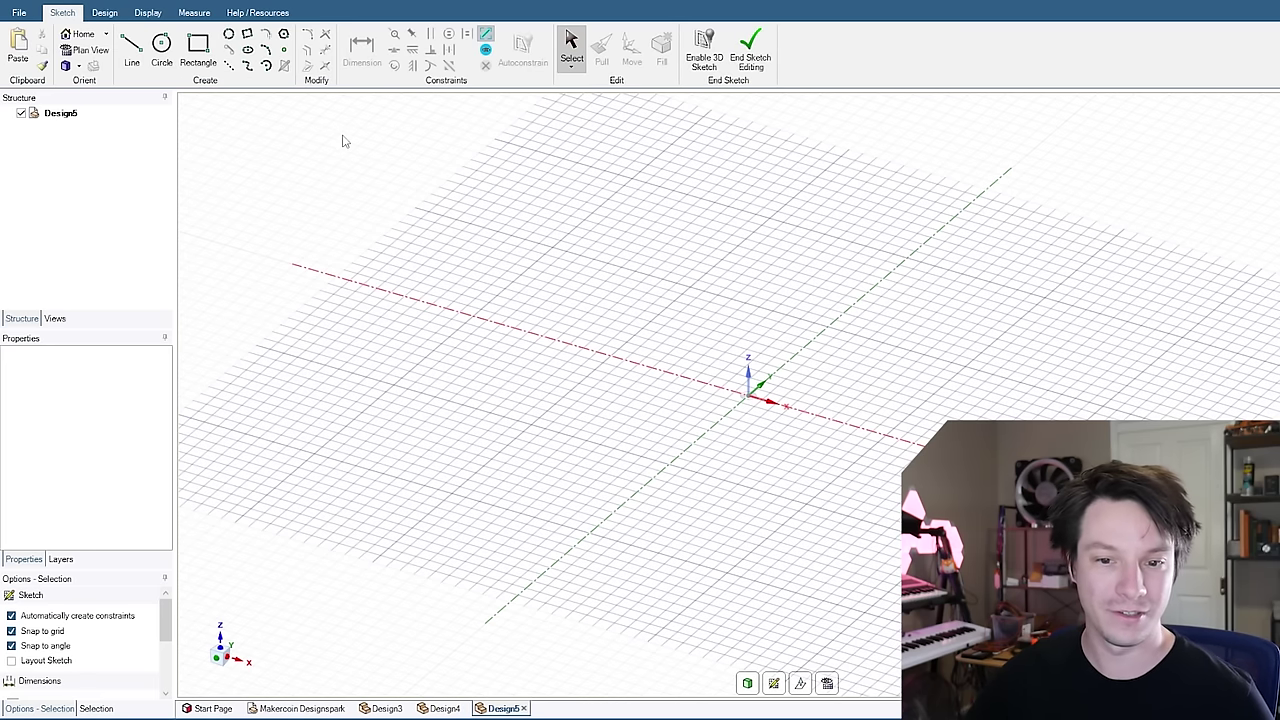
Sketch a rectangle about 9 mm by 8 mm with one corner on the origin
{"action": "left_click", "coordinate": [197, 48]}
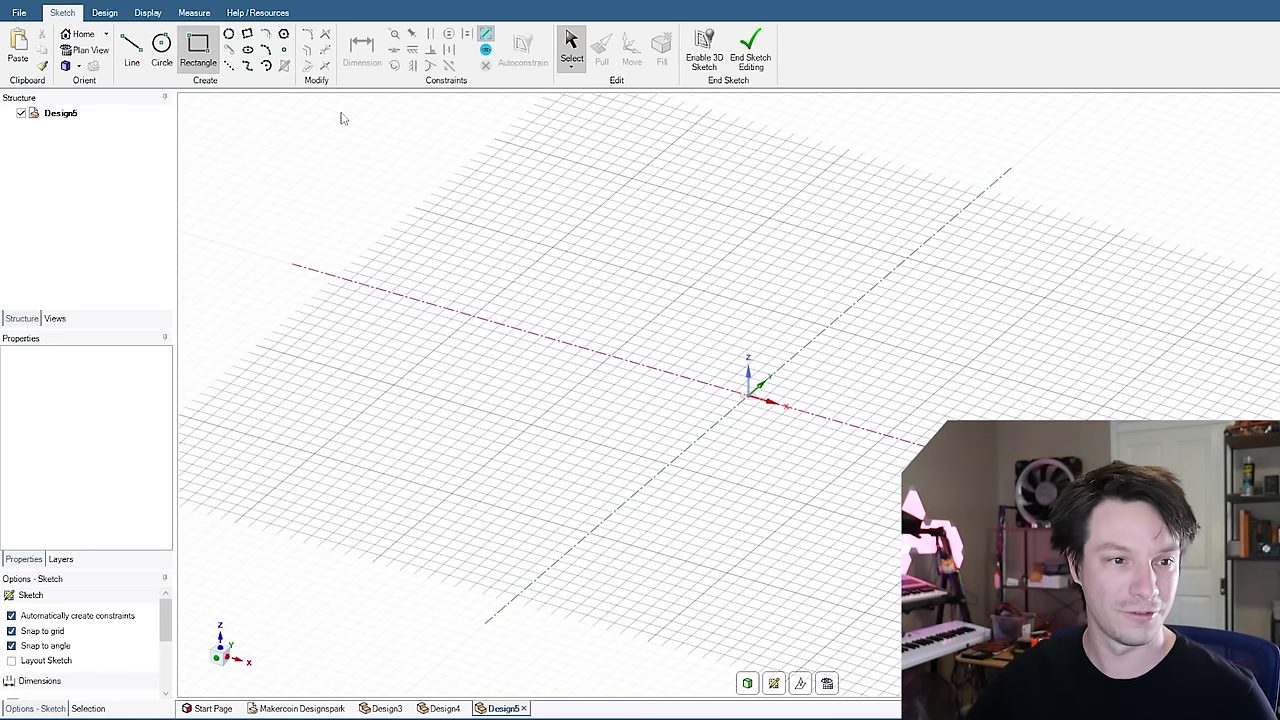
{"action": "left_click", "coordinate": [698, 298]}
{"action": "left_click", "coordinate": [750, 394]}
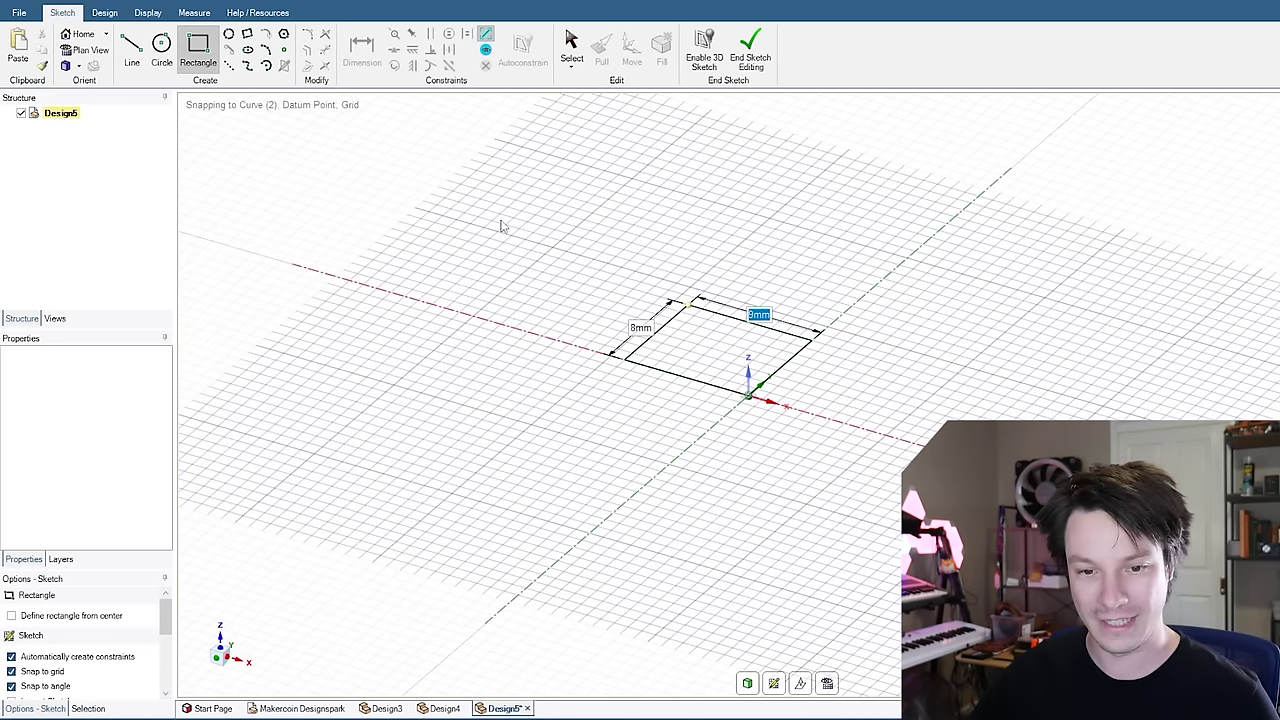
{"action": "key", "text": "v"}
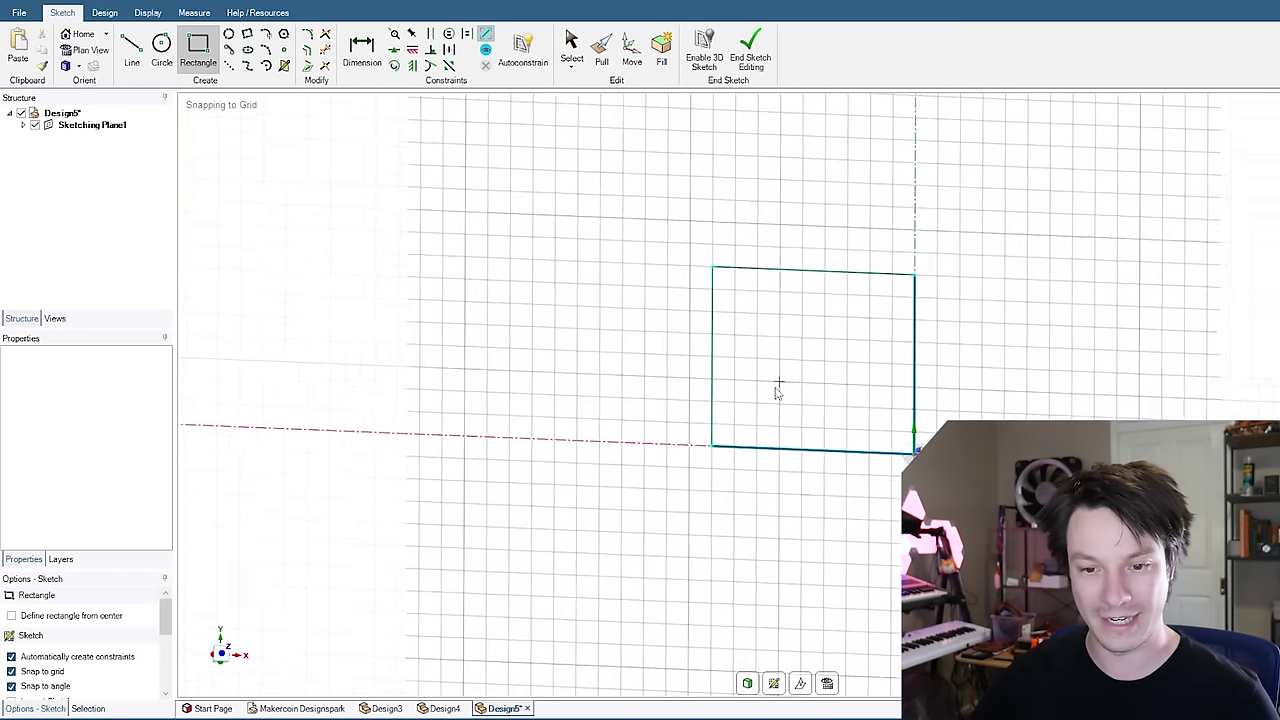
Dimension the rectangle's width and height to 10 mm each and end the sketch
{"action": "key", "text": "d"}
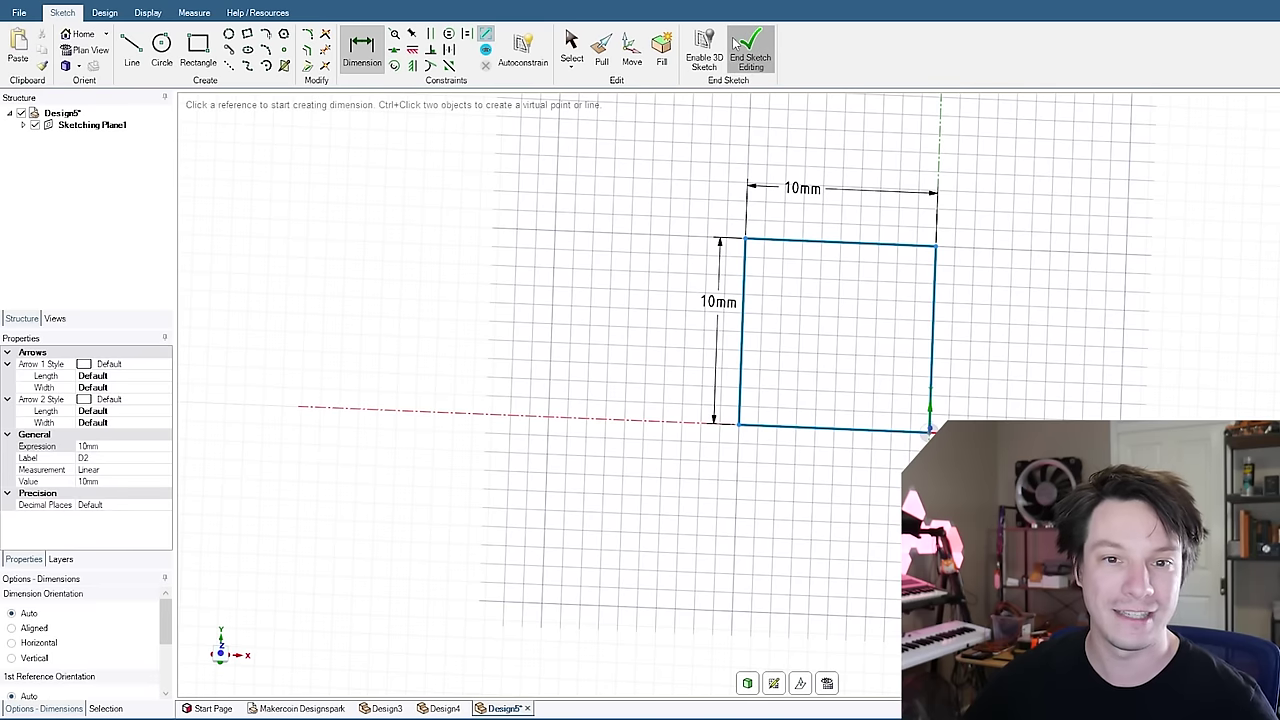
{"action": "left_click", "coordinate": [746, 45]}
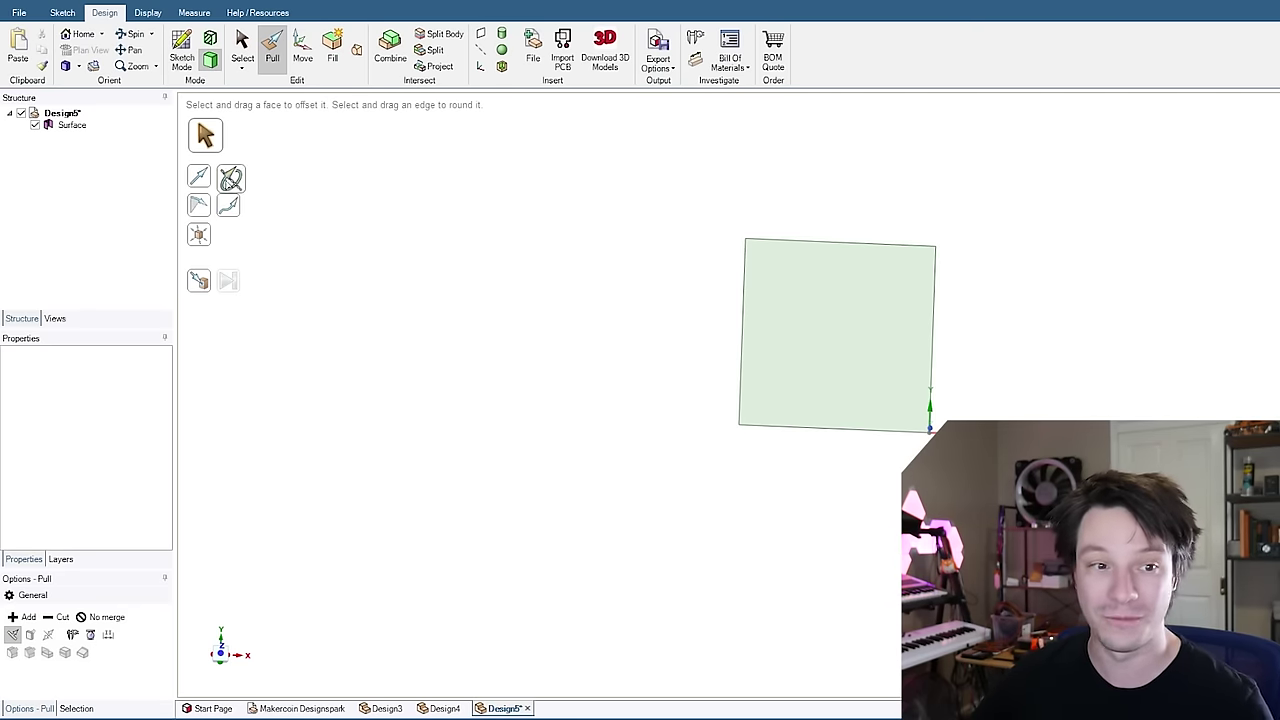
Pull the square surface into a solid block and undo the extrusion
{"action": "middle_click_drag", "start_coordinate": [770, 345], "coordinate": [792, 350]}
{"action": "left_click", "coordinate": [792, 350]}
{"action": "left_click_drag", "start_coordinate": [701, 364], "coordinate": [679, 371]}
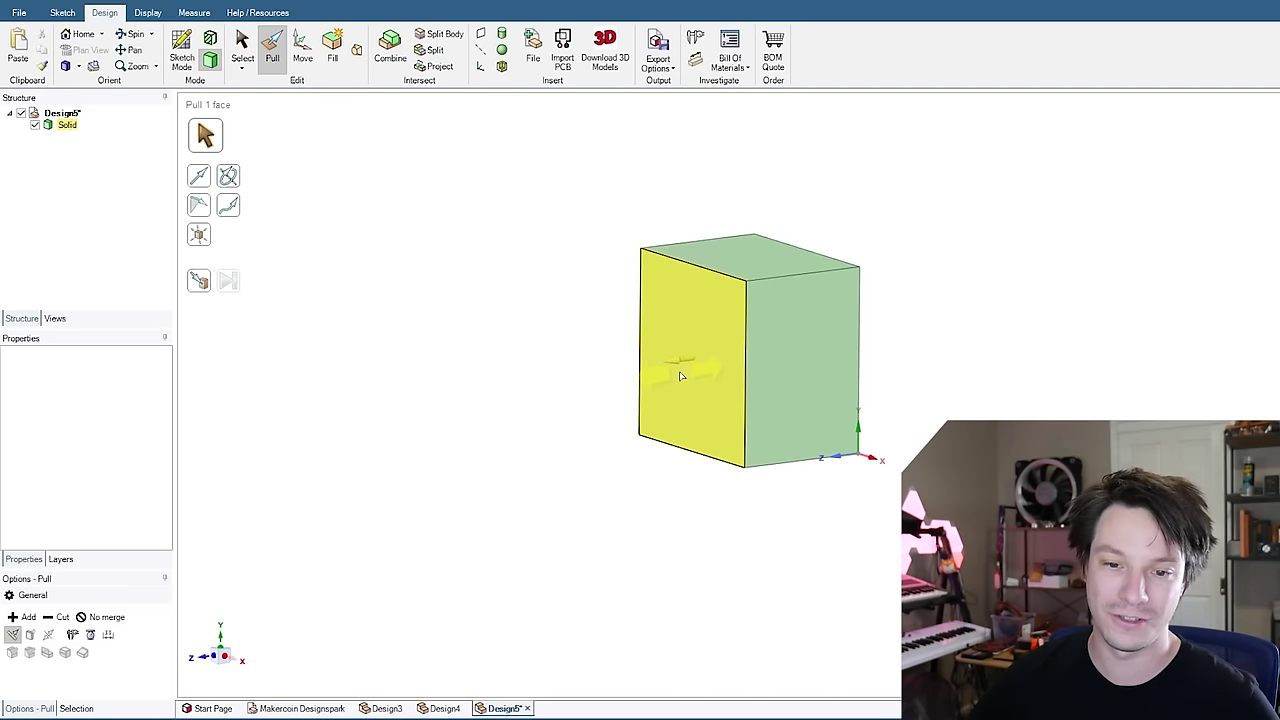
{"action": "left_click", "coordinate": [858, 270]}
{"action": "key", "text": "Escape"}
{"action": "key", "text": "ctrl+z"}
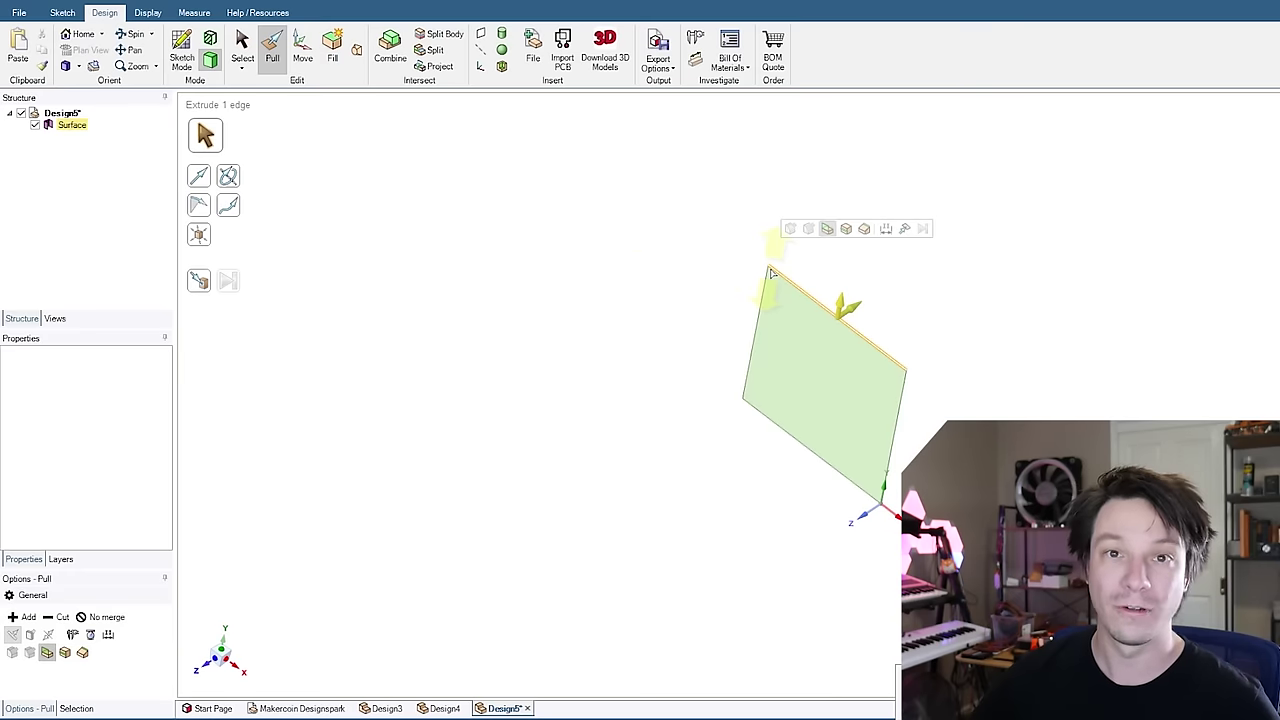
Try to revolve the square face around its side edge at the origin
{"action": "key", "text": "Escape"}
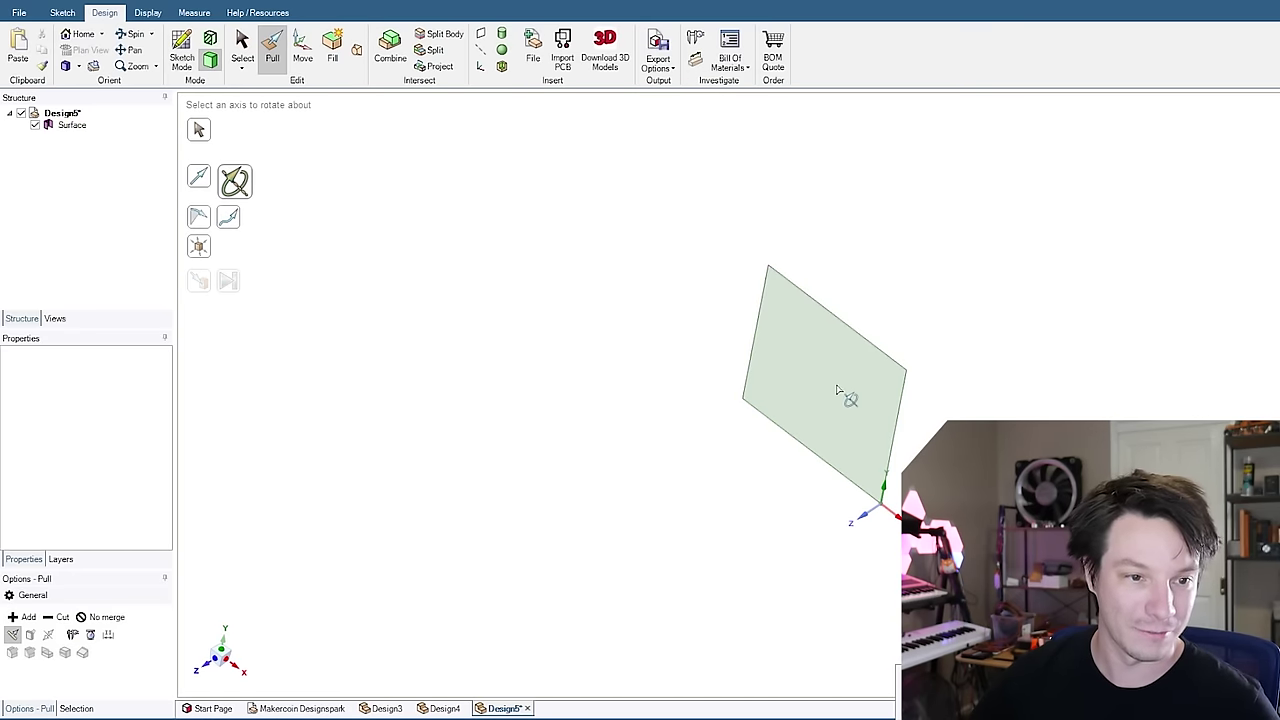
{"action": "left_click", "coordinate": [872, 383]}
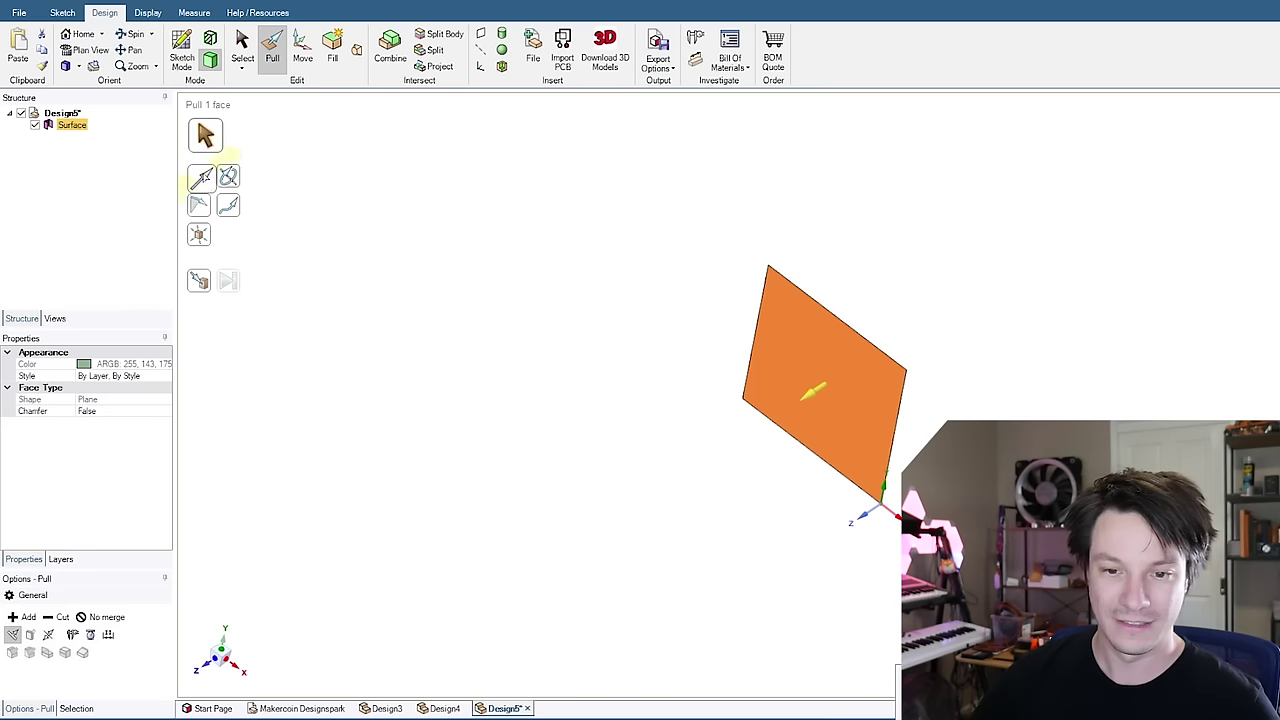
{"action": "left_click", "coordinate": [903, 395], "text": "alt"}
{"action": "left_click", "coordinate": [900, 385]}
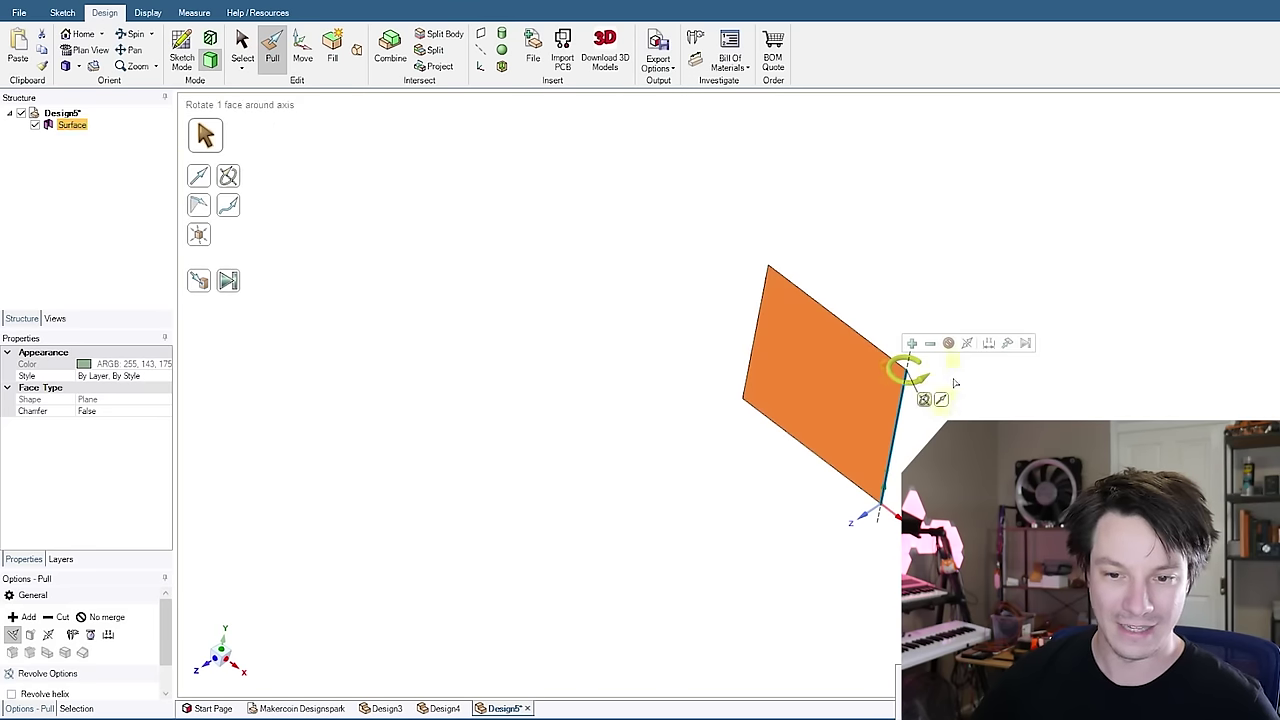
{"action": "left_click_drag", "start_coordinate": [895, 380], "coordinate": [852, 261]}
{"action": "key", "text": "Escape"}
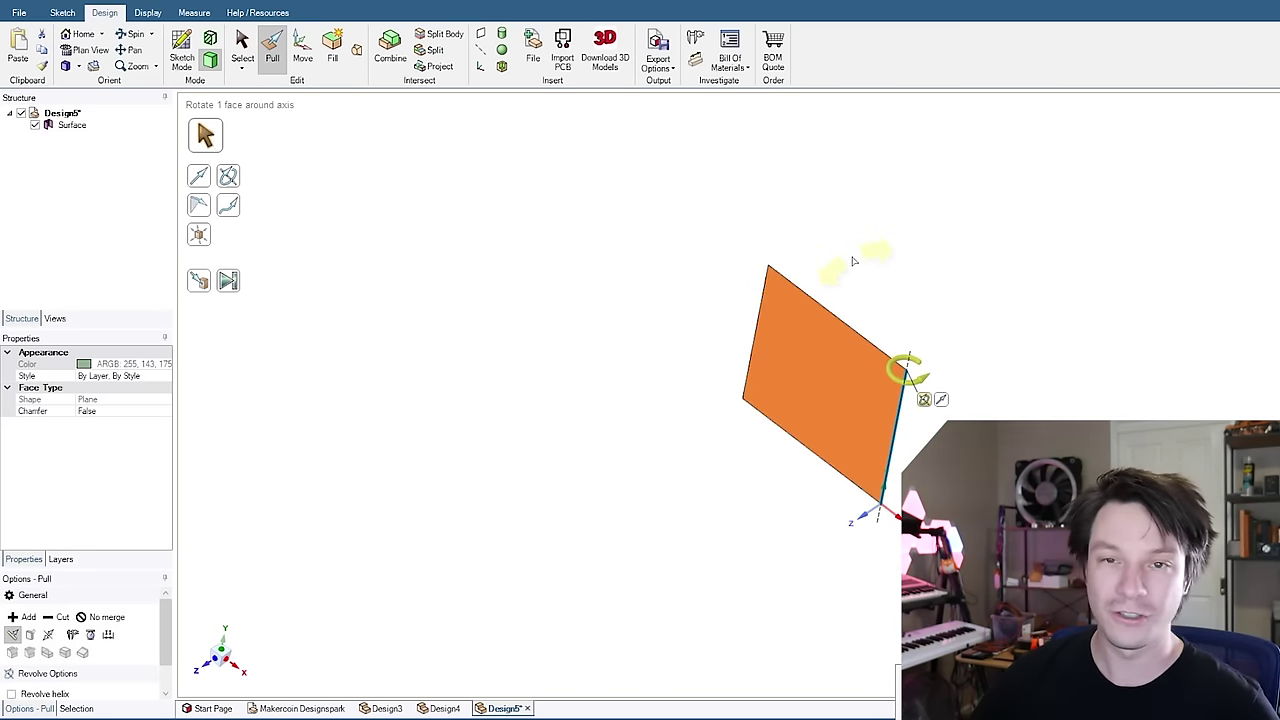
Extrude the square face 10 mm into a solid cube
{"action": "left_click", "coordinate": [198, 176]}
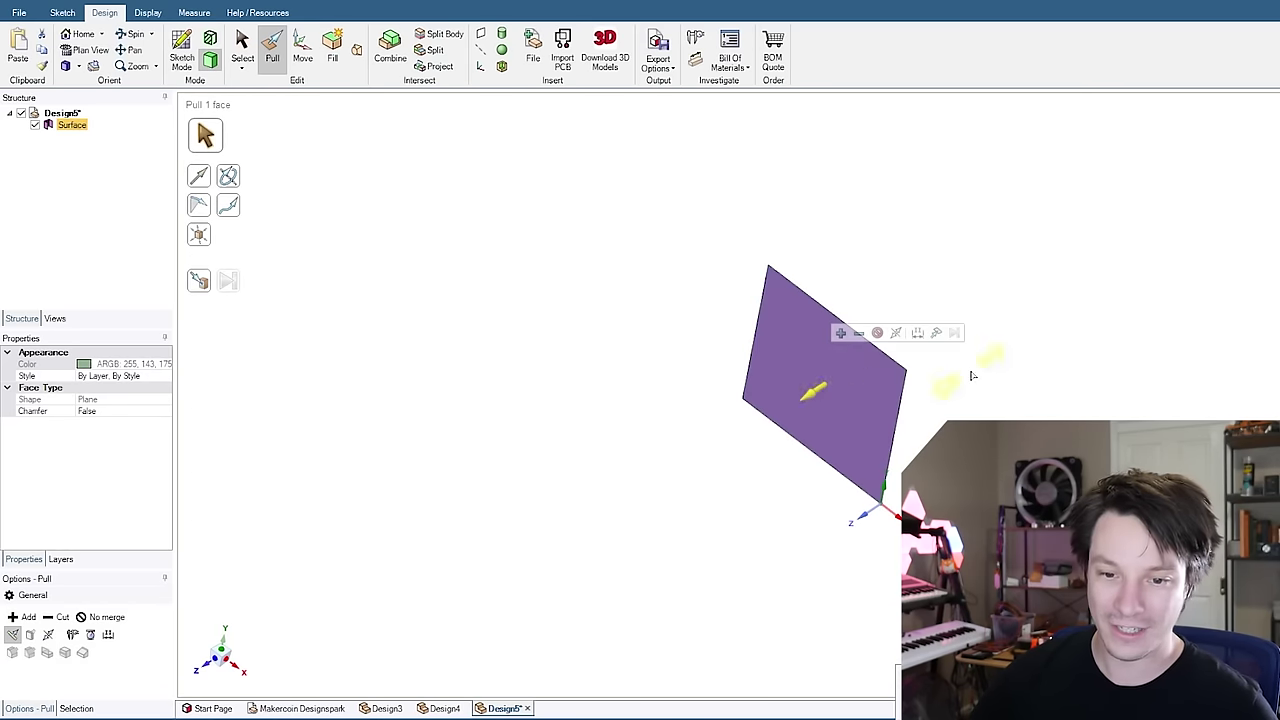
{"action": "left_click", "coordinate": [808, 402]}
{"action": "left_click_drag", "start_coordinate": [812, 390], "coordinate": [685, 439]}
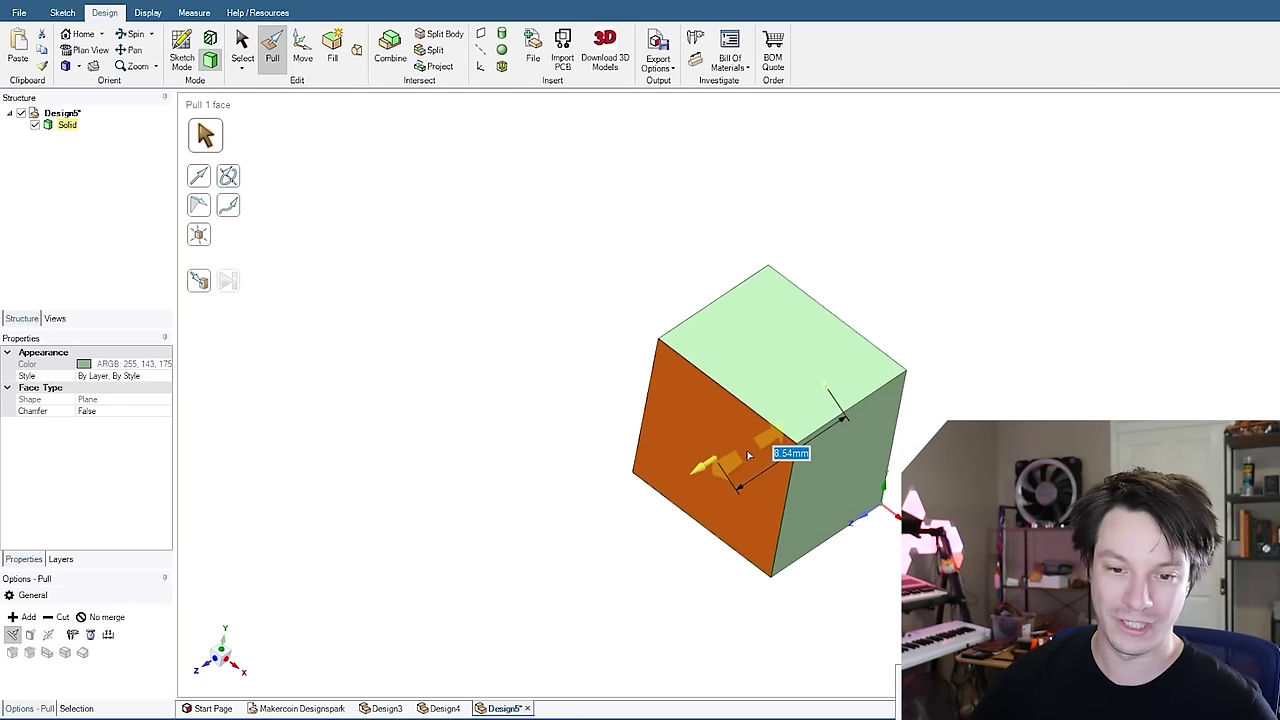
{"action": "type", "text": "1"}
{"action": "key", "text": "Return"}
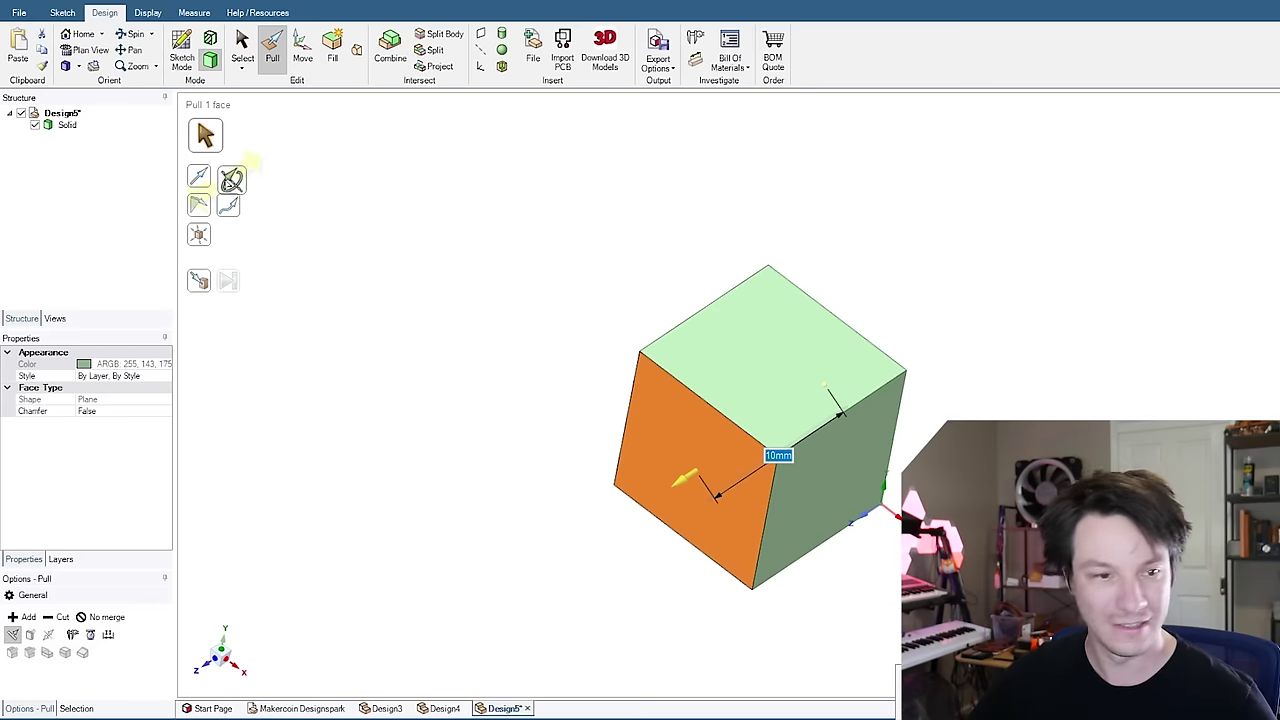
Revolve the cube's front face around its upper front edge to form a curved end
{"action": "left_click", "coordinate": [228, 177]}
{"action": "left_click", "coordinate": [678, 411]}
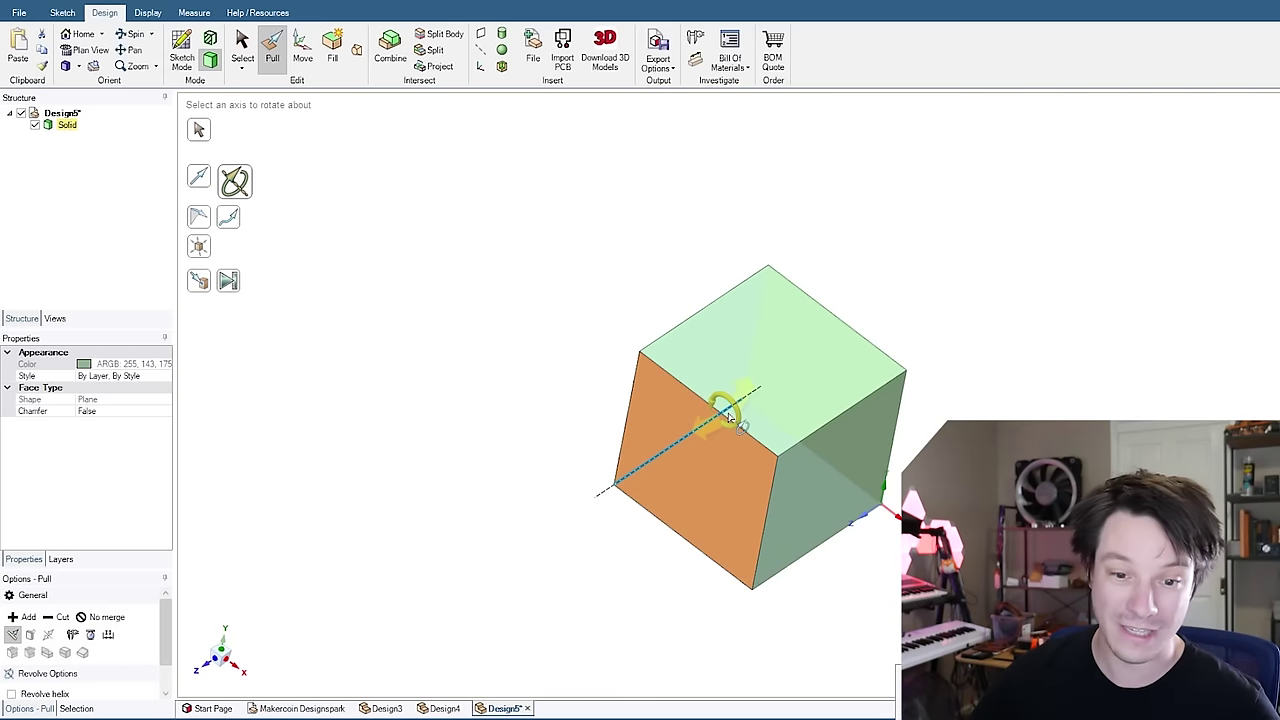
{"action": "left_click", "coordinate": [727, 418]}
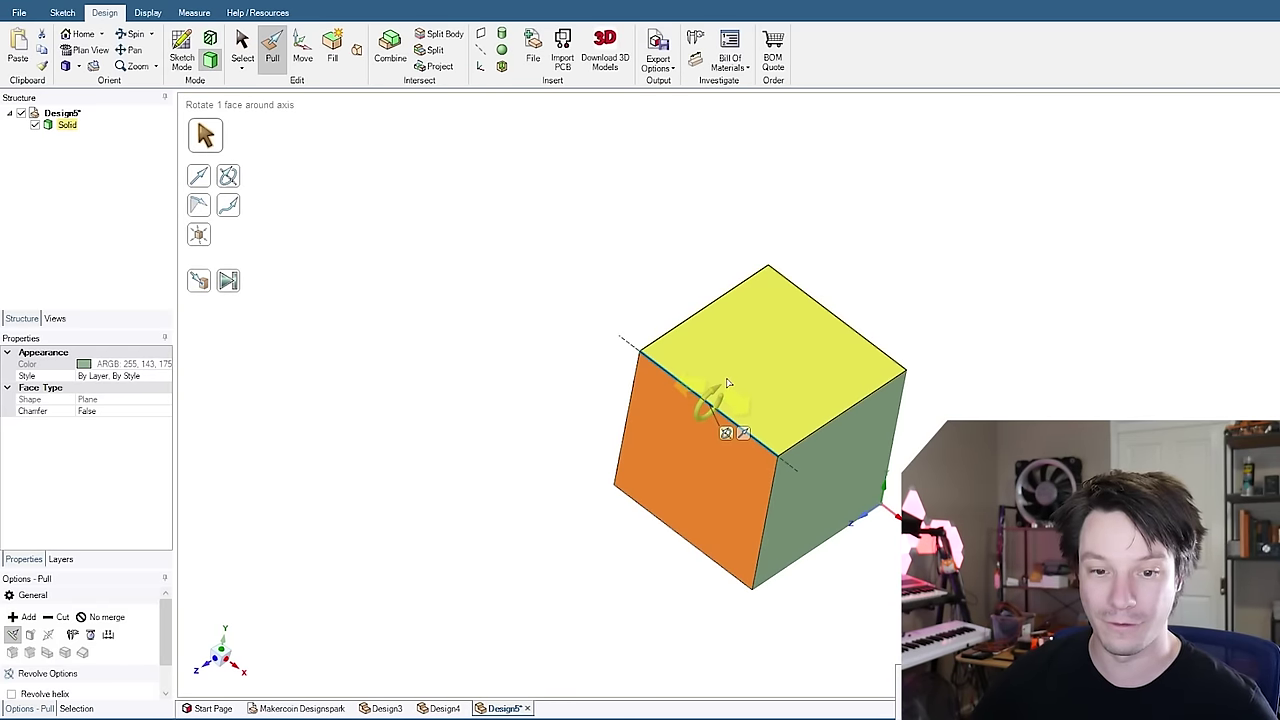
{"action": "left_click_drag", "start_coordinate": [727, 418], "coordinate": [733, 392]}
{"action": "key", "text": "Escape"}
{"action": "key", "text": "v"}
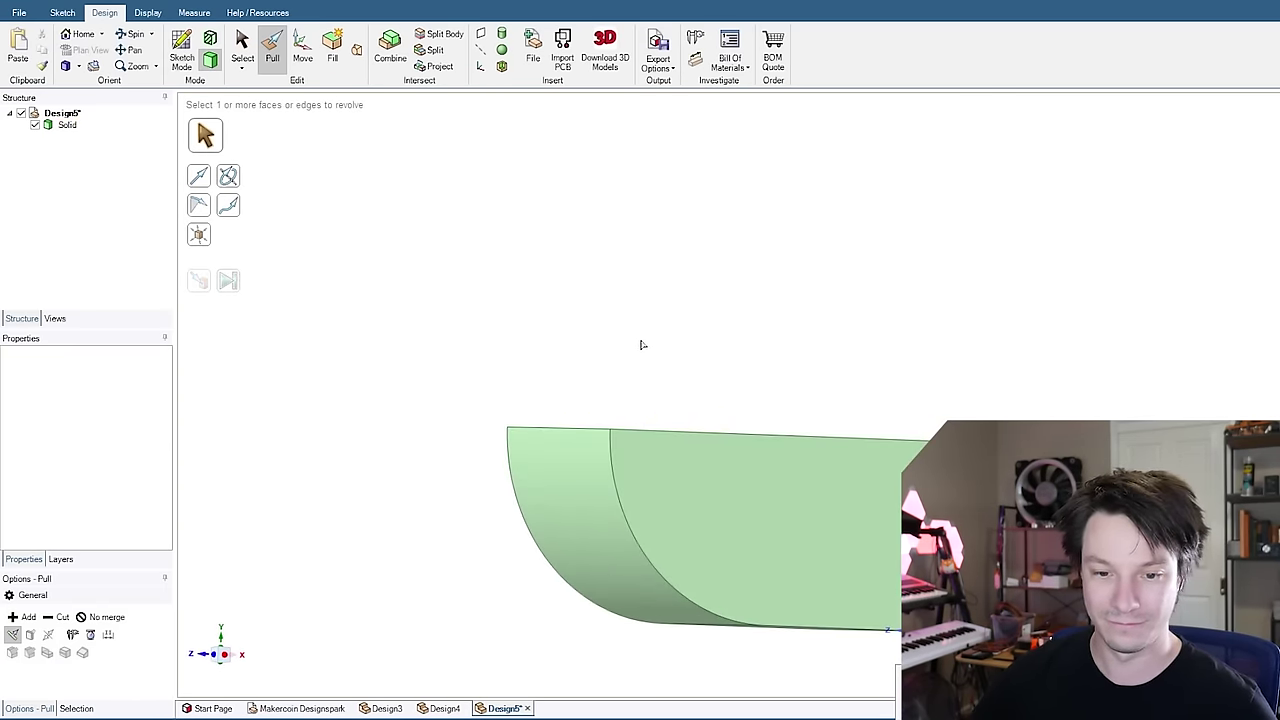
{"action": "key", "text": "h"}
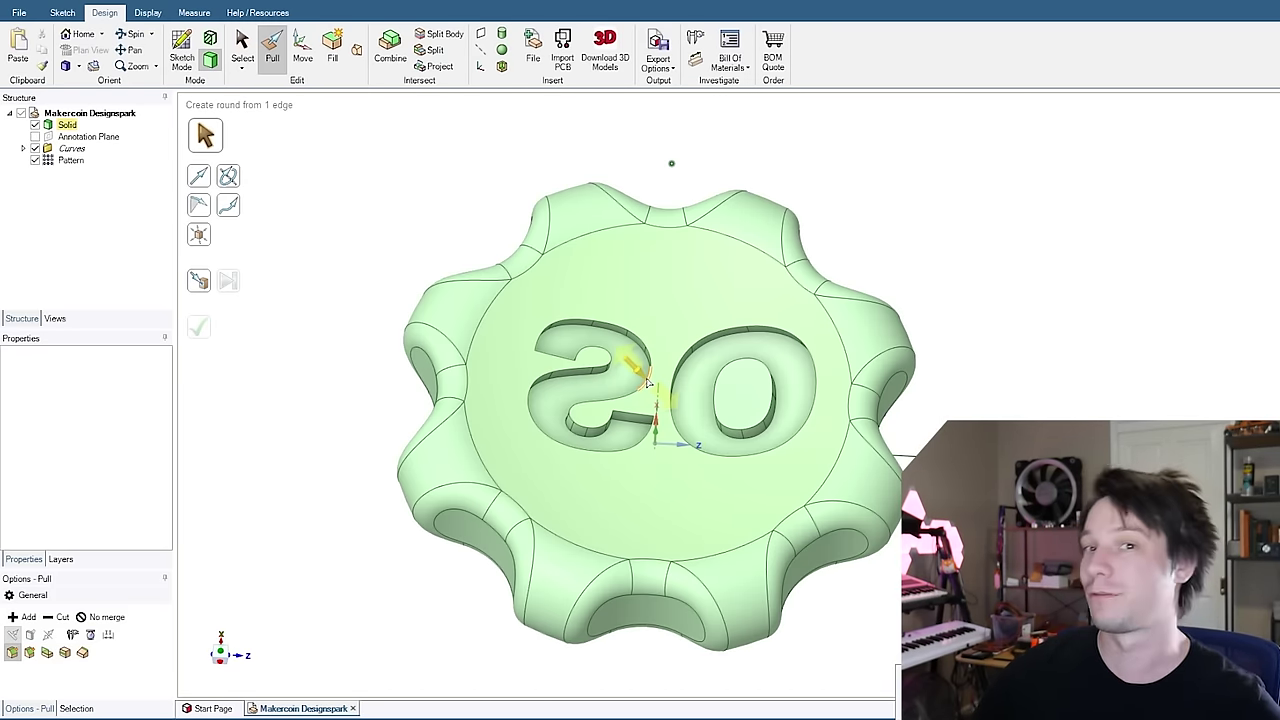
Place a linear dimension annotation beside the Makercoin, measured to the lower edge of its central face
{"action": "mouse_move", "coordinate": [443, 237]}
{"action": "middle_mouse_down"}
{"action": "mouse_move", "coordinate": [443, 251]}
{"action": "mouse_move", "coordinate": [445, 212]}
{"action": "middle_mouse_up"}
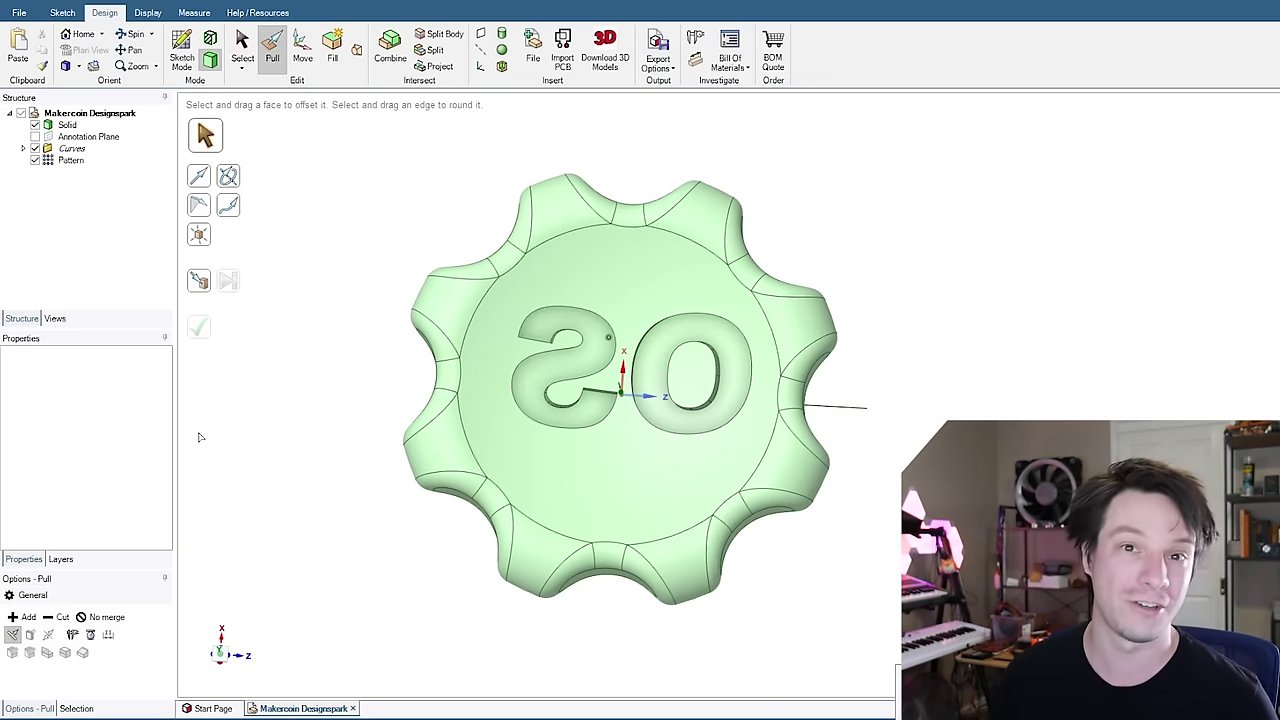
{"action": "left_click", "coordinate": [695, 58]}
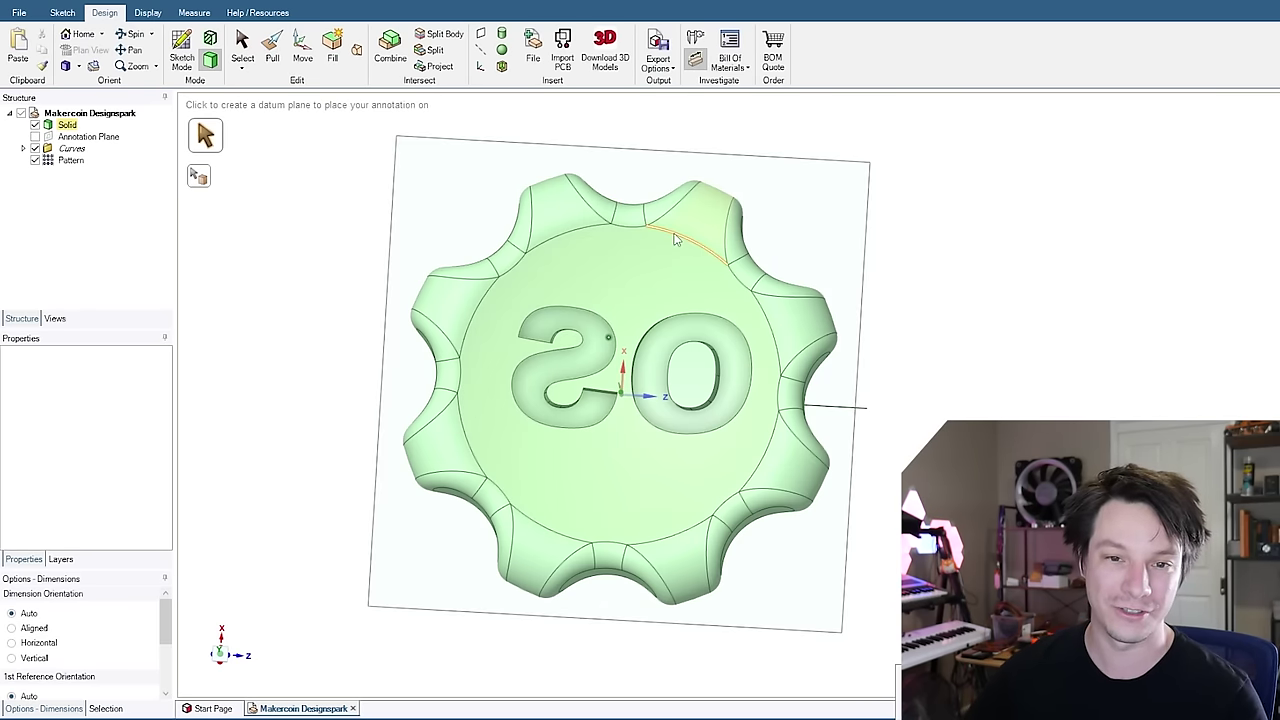
{"action": "left_click", "coordinate": [657, 268]}
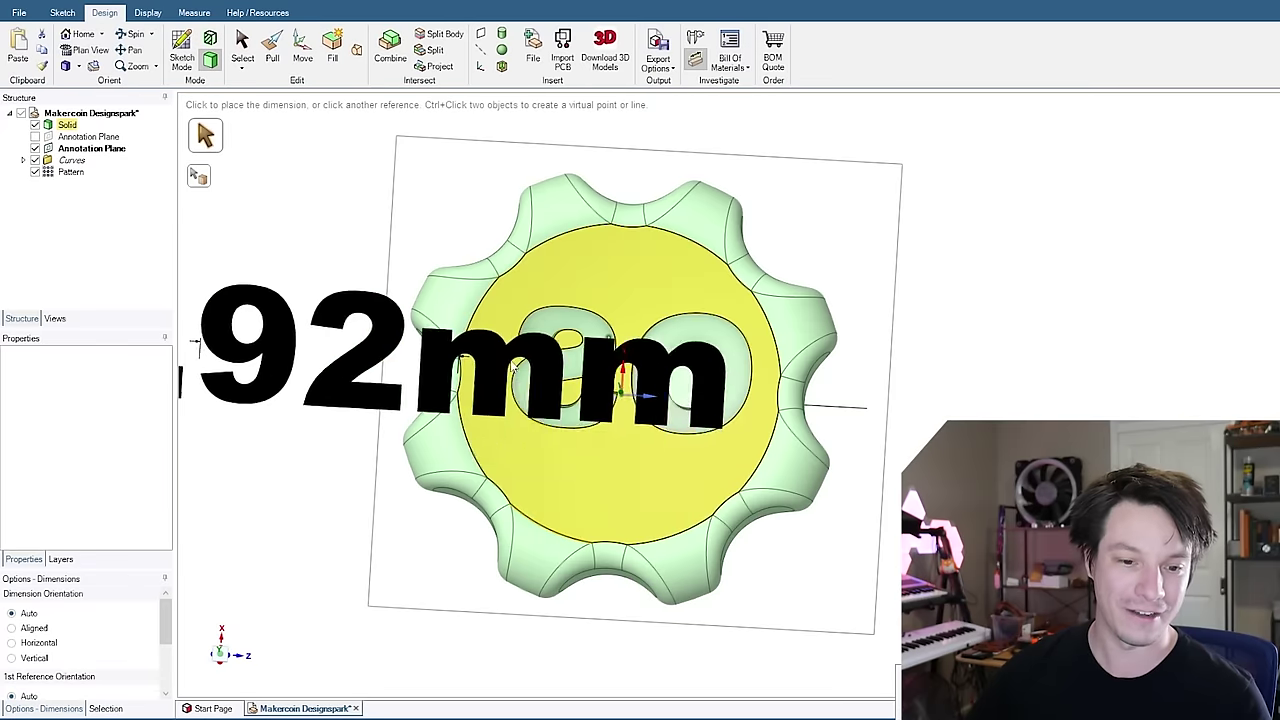
{"action": "left_click", "coordinate": [634, 372]}
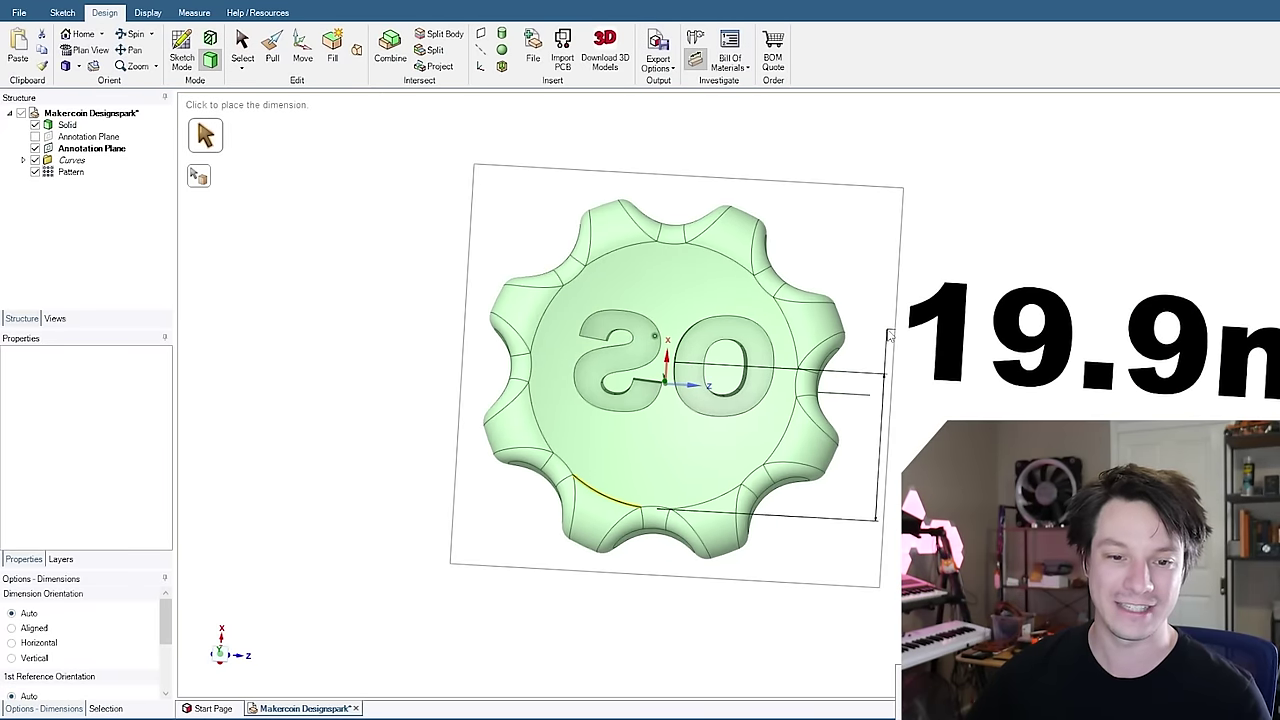
{"action": "left_click", "coordinate": [985, 390]}
{"action": "scroll", "coordinate": [985, 390], "scroll_direction": "down", "scroll_amount": 2}
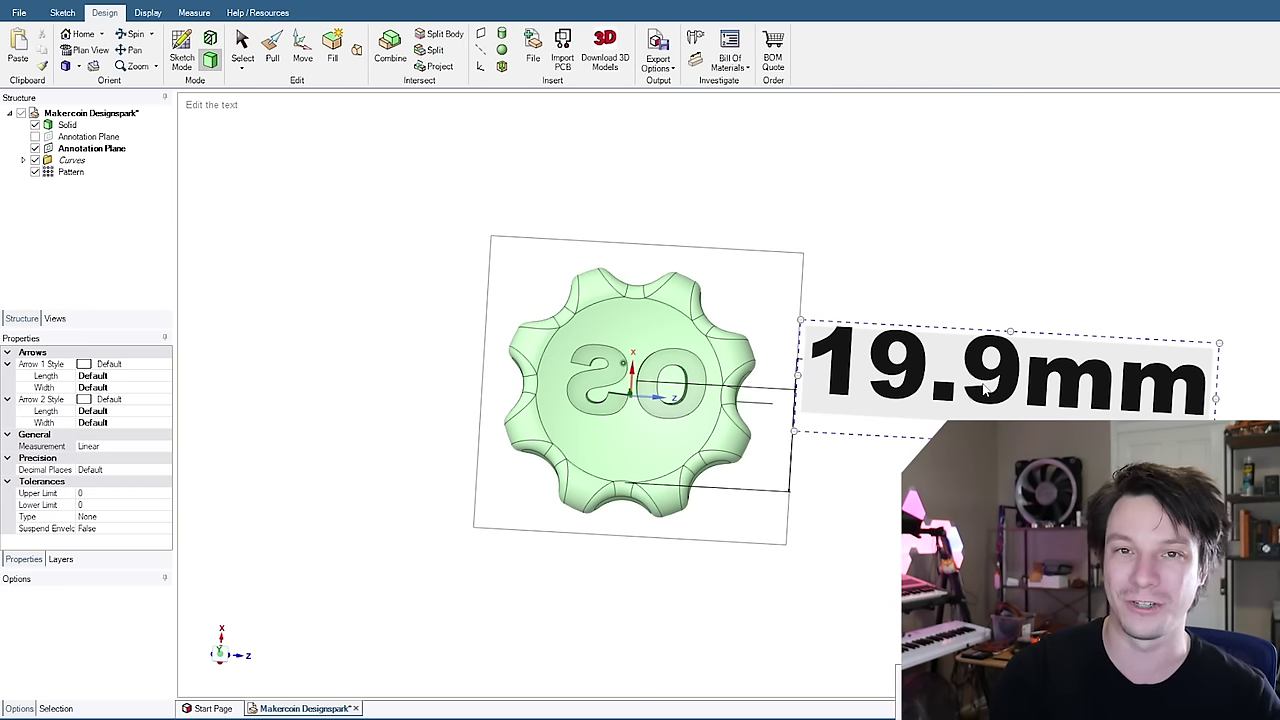
{"action": "key", "text": "Escape"}
{"action": "middle_click_drag", "start_coordinate": [985, 390], "coordinate": [456, 247]}
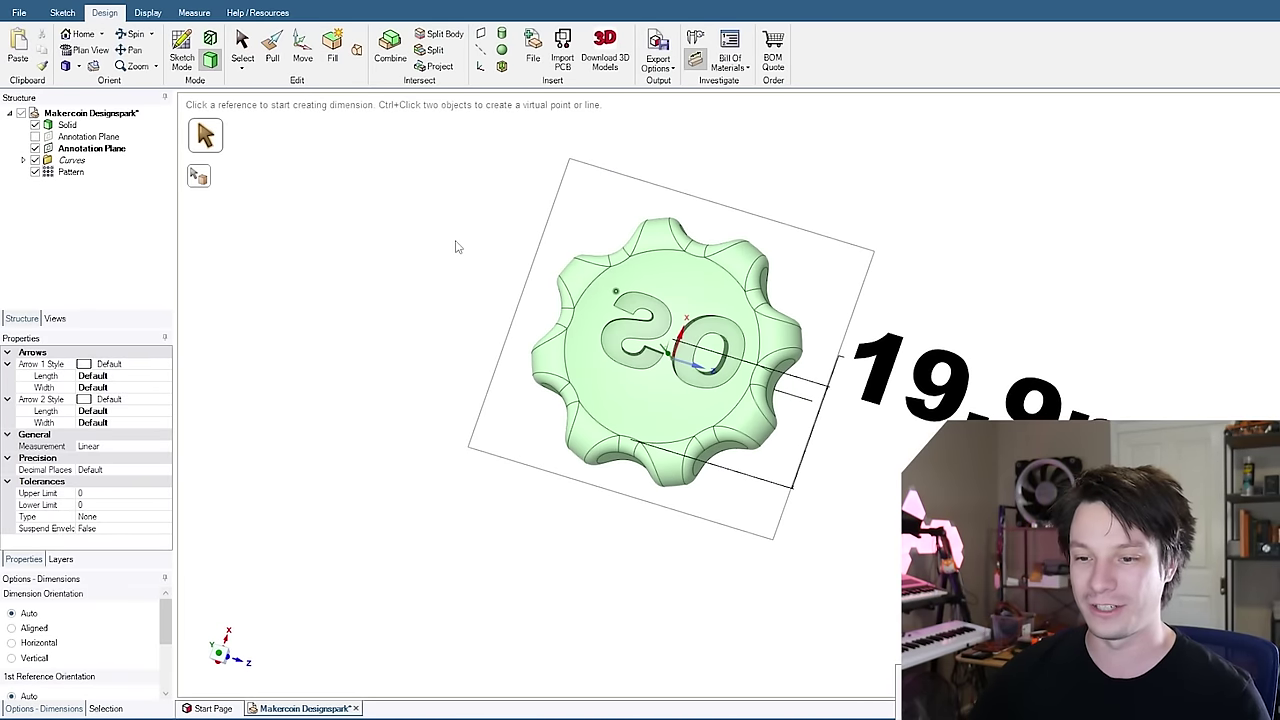
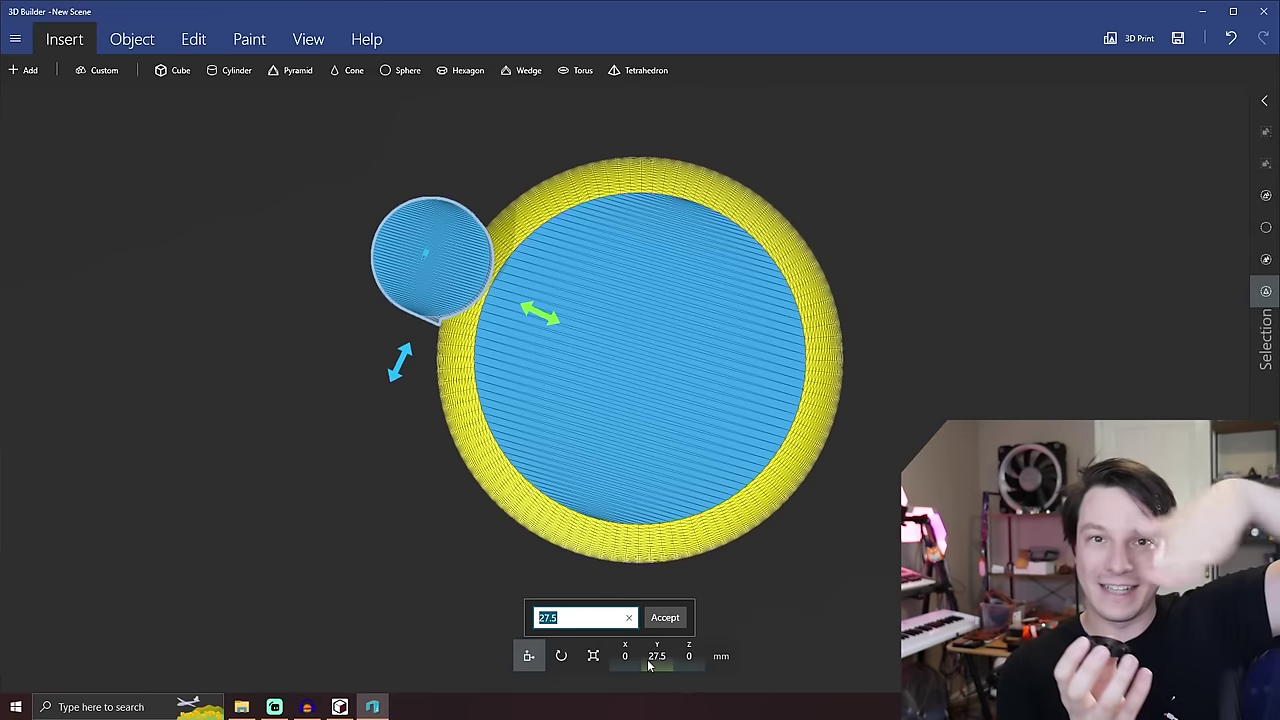
{"action": "key", "text": "BackSpace"}
{"action": "key", "text": "Escape"}
{"action": "left_click_drag", "start_coordinate": [544, 368], "coordinate": [700, 380]}
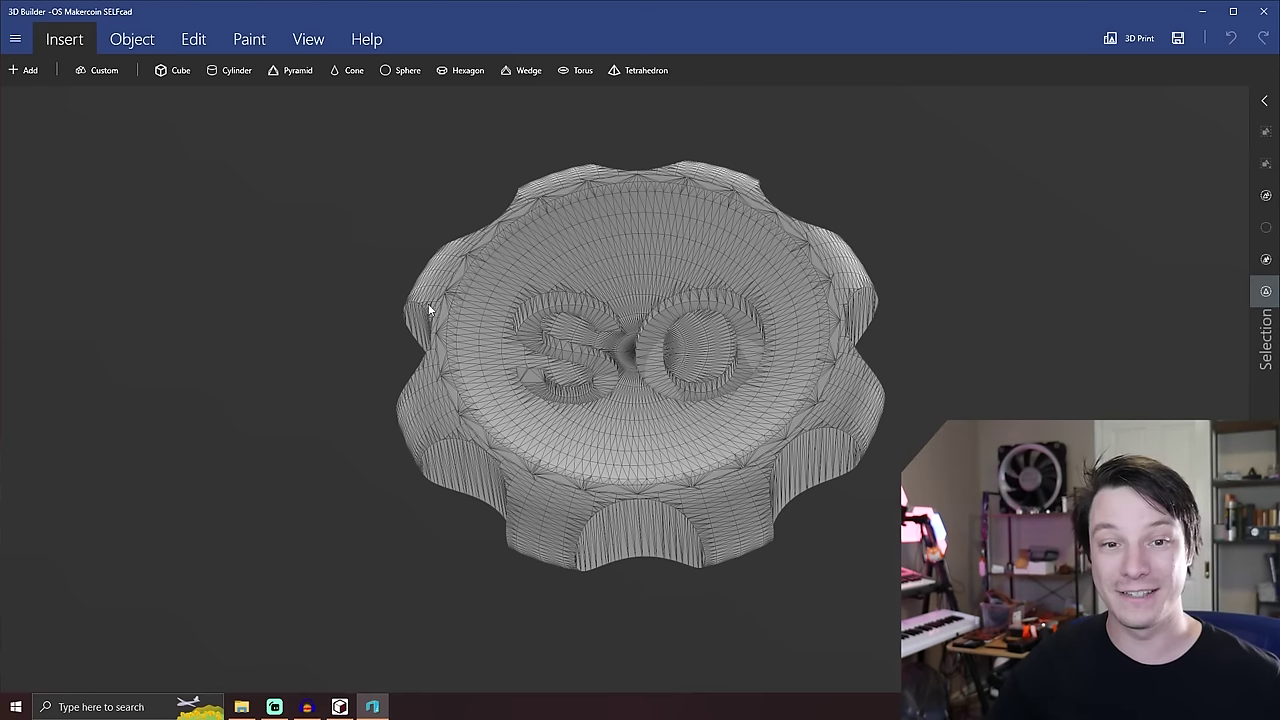
{"action": "right_click_drag", "start_coordinate": [429, 309], "coordinate": [446, 343]}
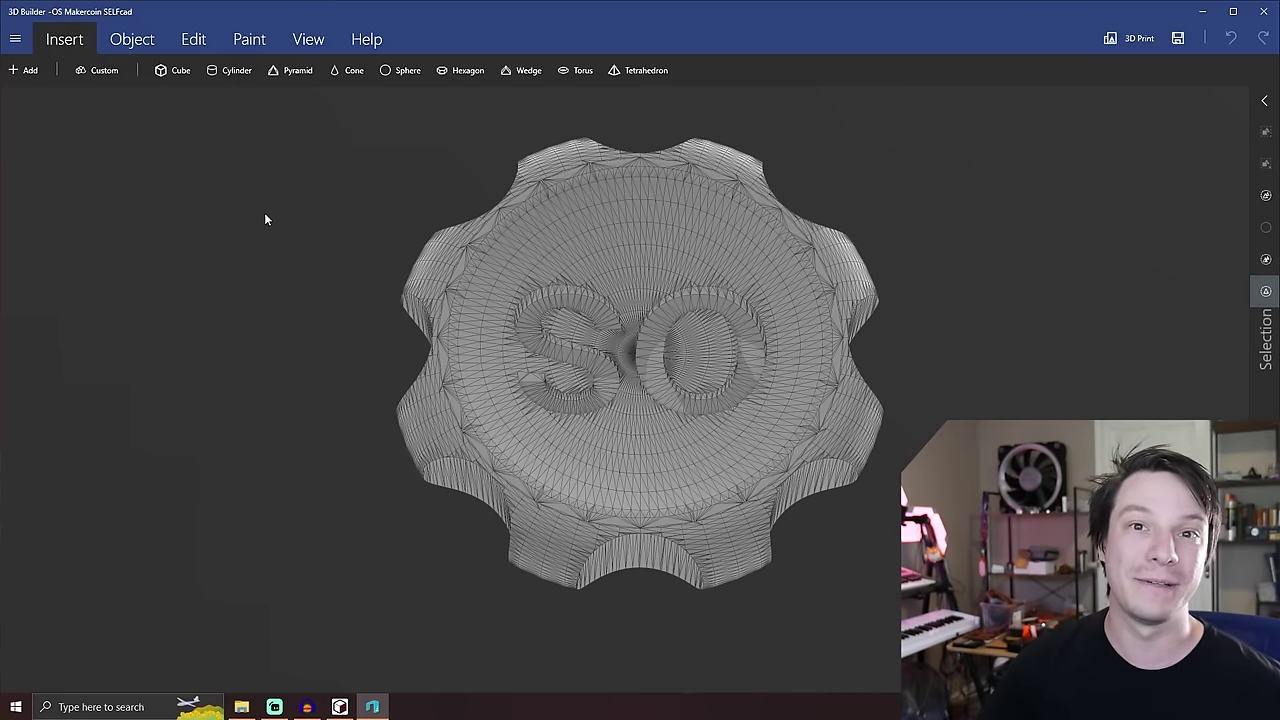
{"action": "left_click_drag", "start_coordinate": [306, 174], "coordinate": [314, 149]}
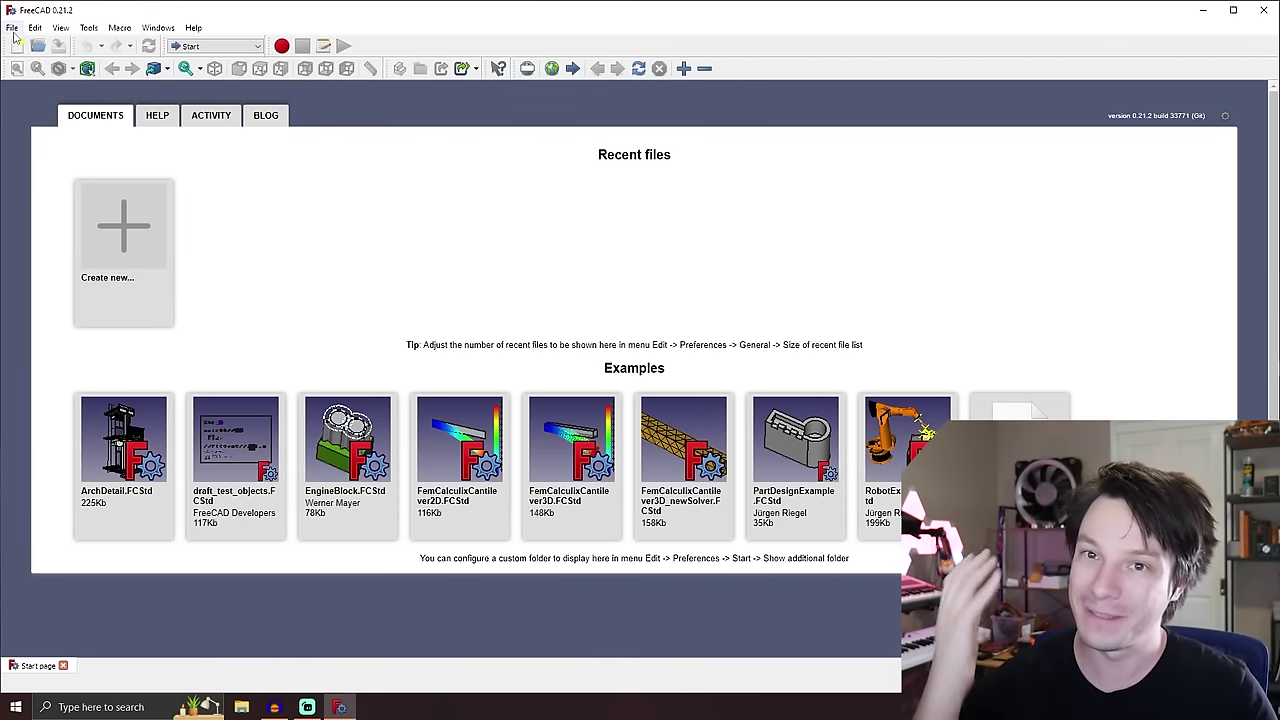
Switch to FreeCAD and create a new empty document
{"action": "left_click", "coordinate": [122, 222]}
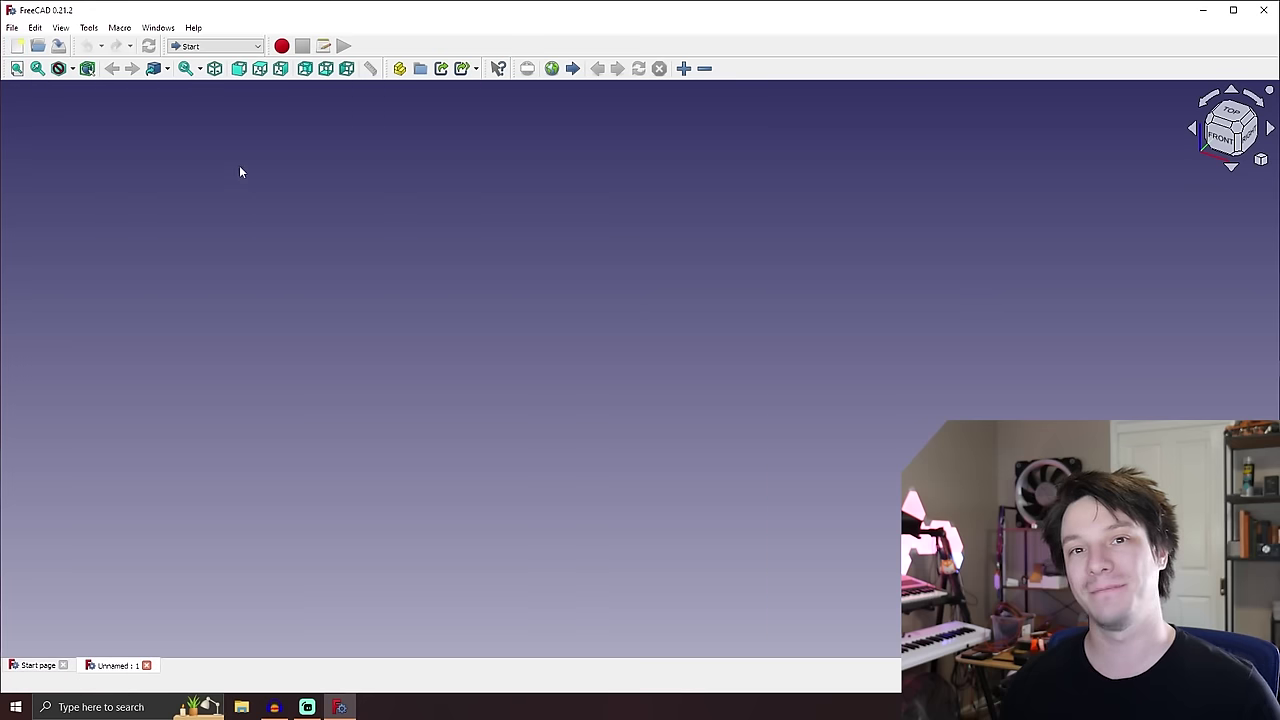
Switch the empty FreeCAD document from the Start workbench to the Part Design workbench
{"action": "left_click", "coordinate": [13, 28]}
{"action": "left_click", "coordinate": [453, 383]}
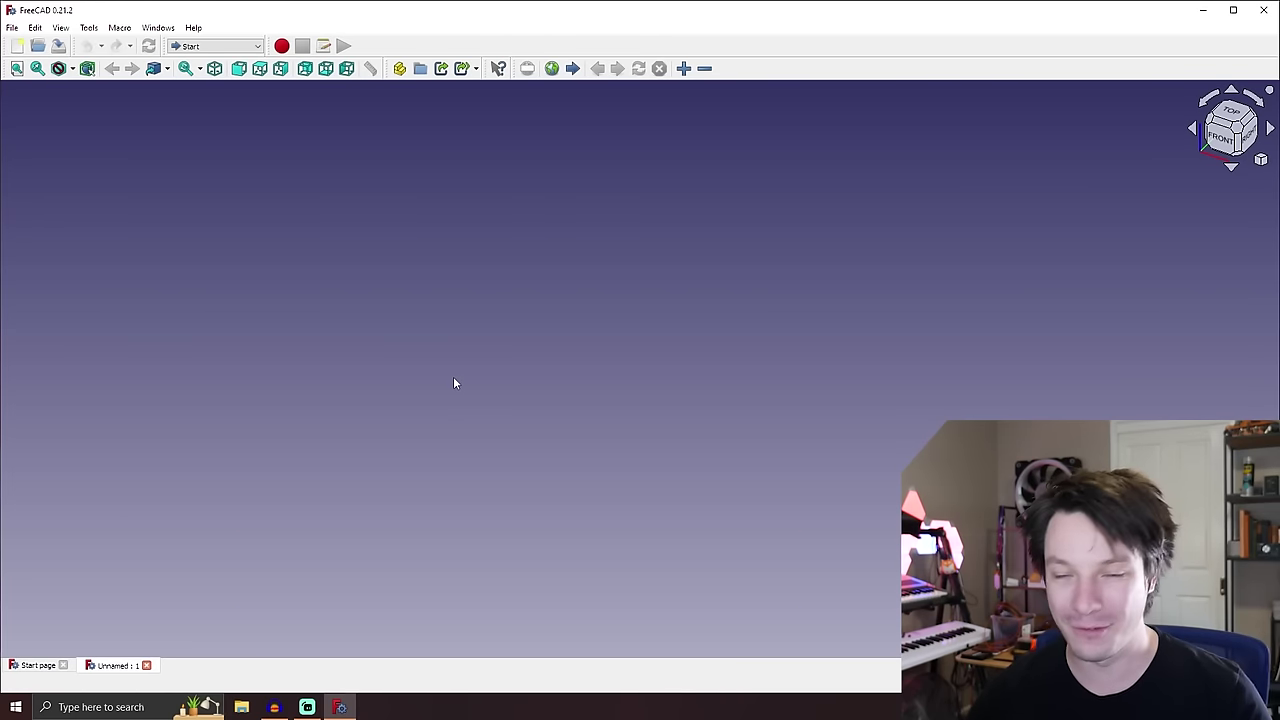
{"action": "left_click", "coordinate": [214, 46]}
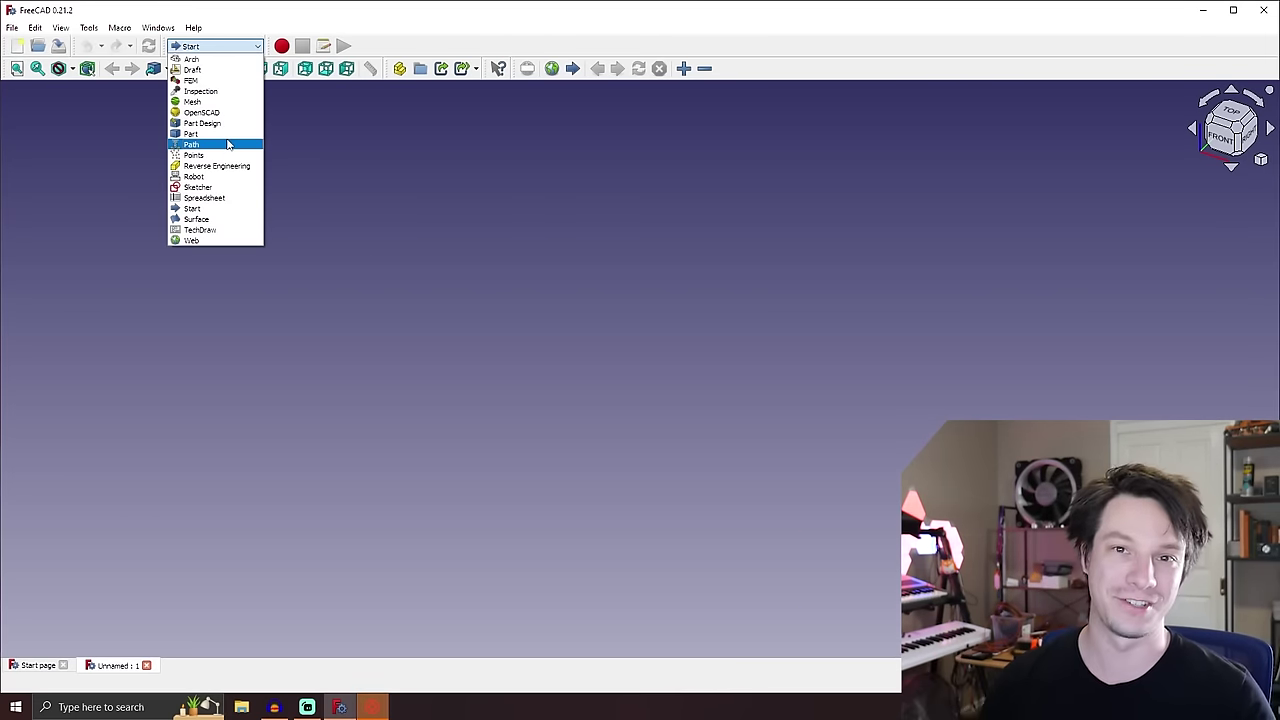
{"action": "left_click", "coordinate": [228, 120]}
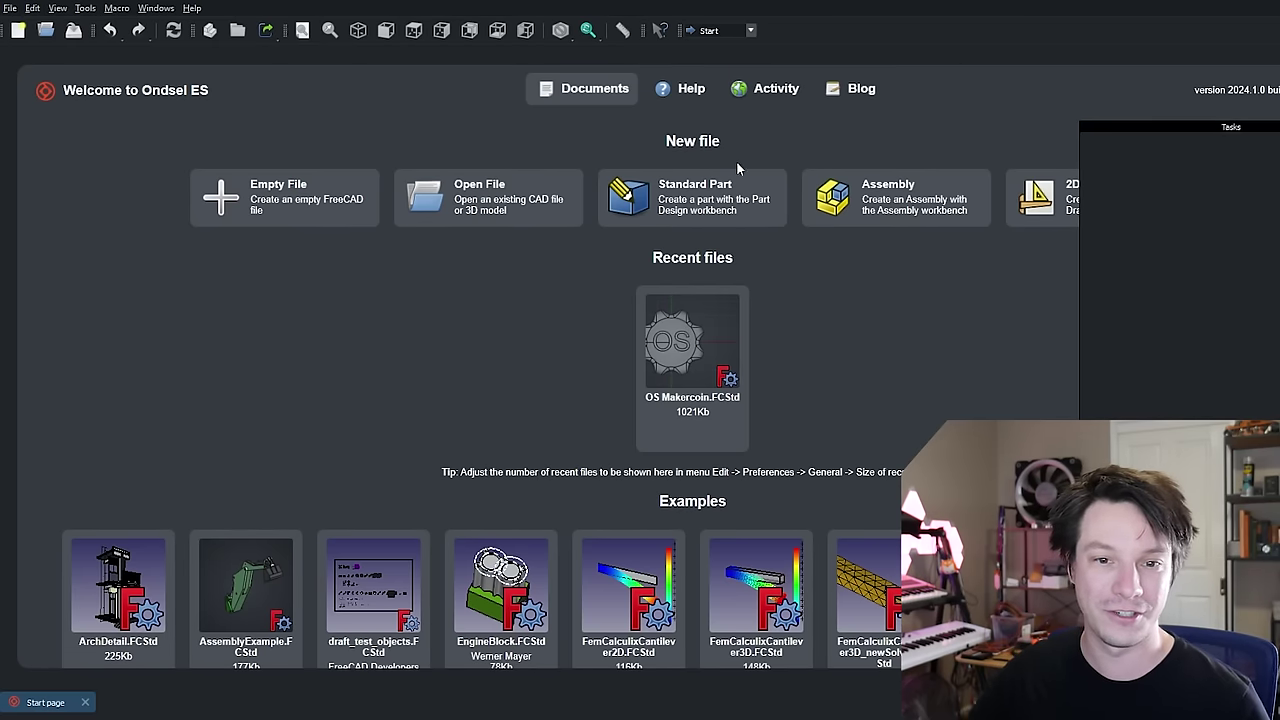
Switch to Ondsel ES, create a new Standard Part and start a sketch on the XZ plane
{"action": "left_click", "coordinate": [655, 199]}
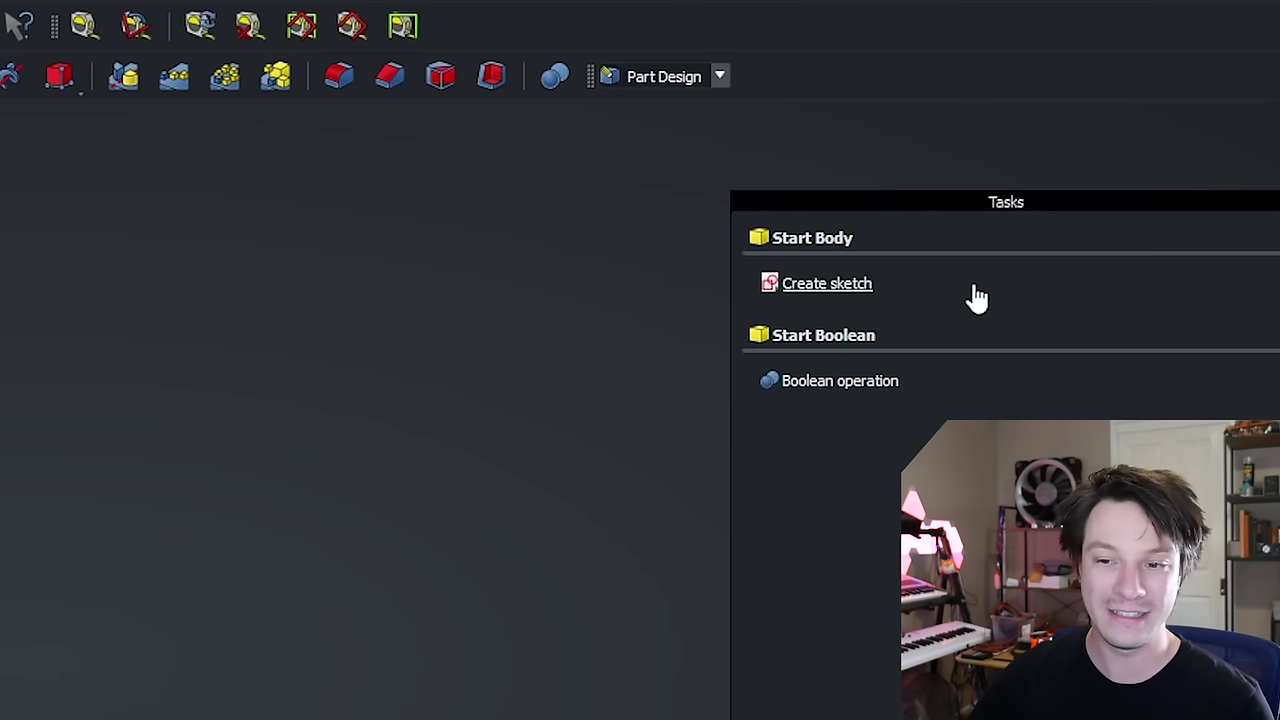
{"action": "left_click", "coordinate": [851, 300]}
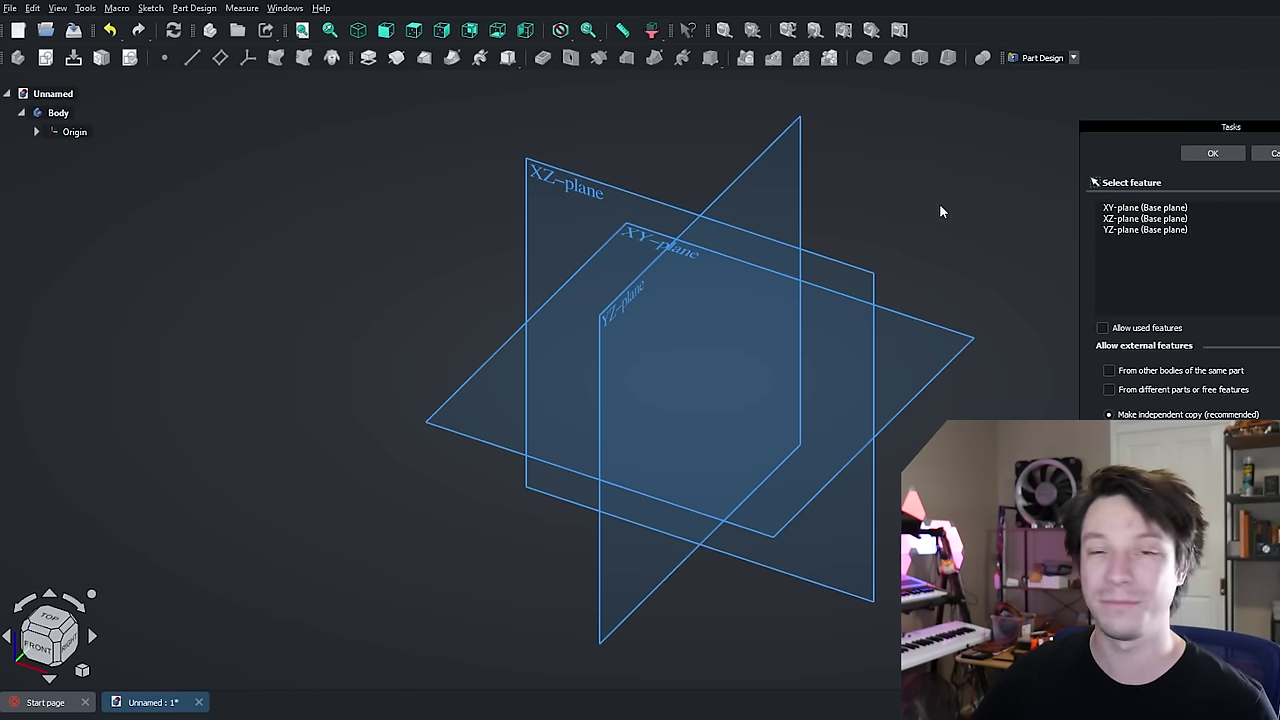
{"action": "left_click", "coordinate": [603, 182]}
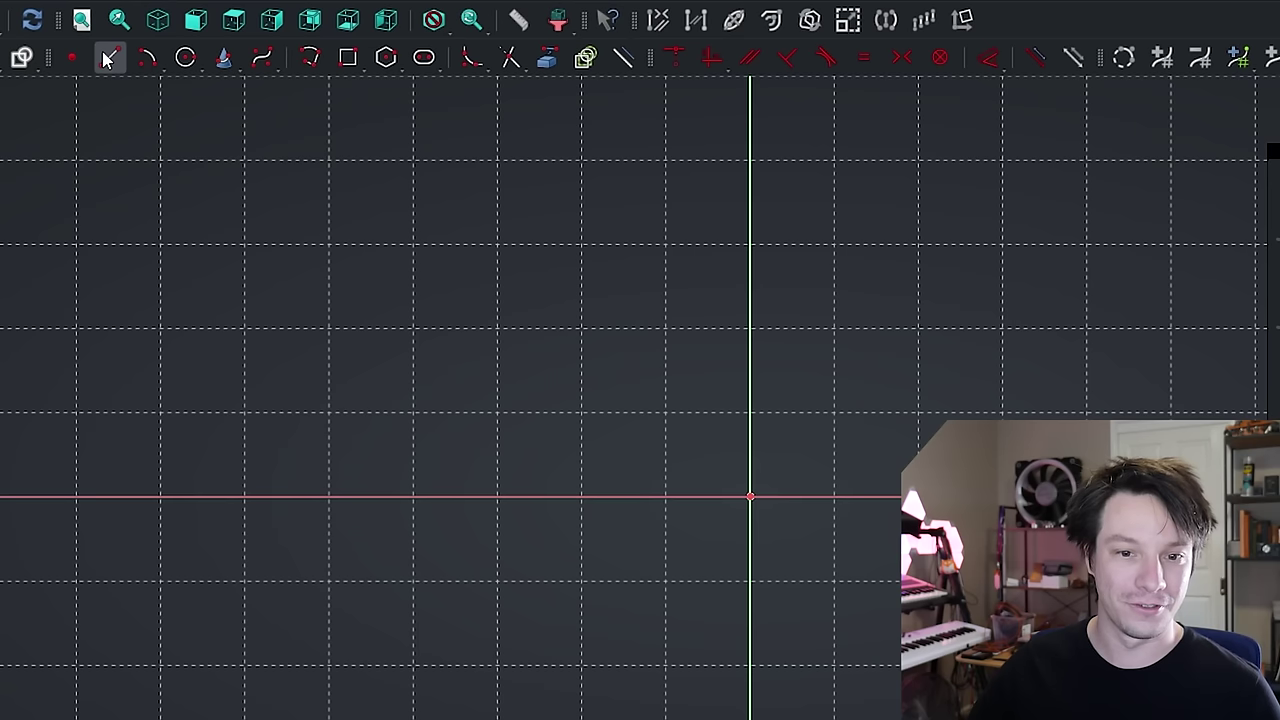
Draw a line down the vertical axis to the origin and a 70 mm line from the origin leftwards along the horizontal axis
{"action": "left_click", "coordinate": [110, 57]}
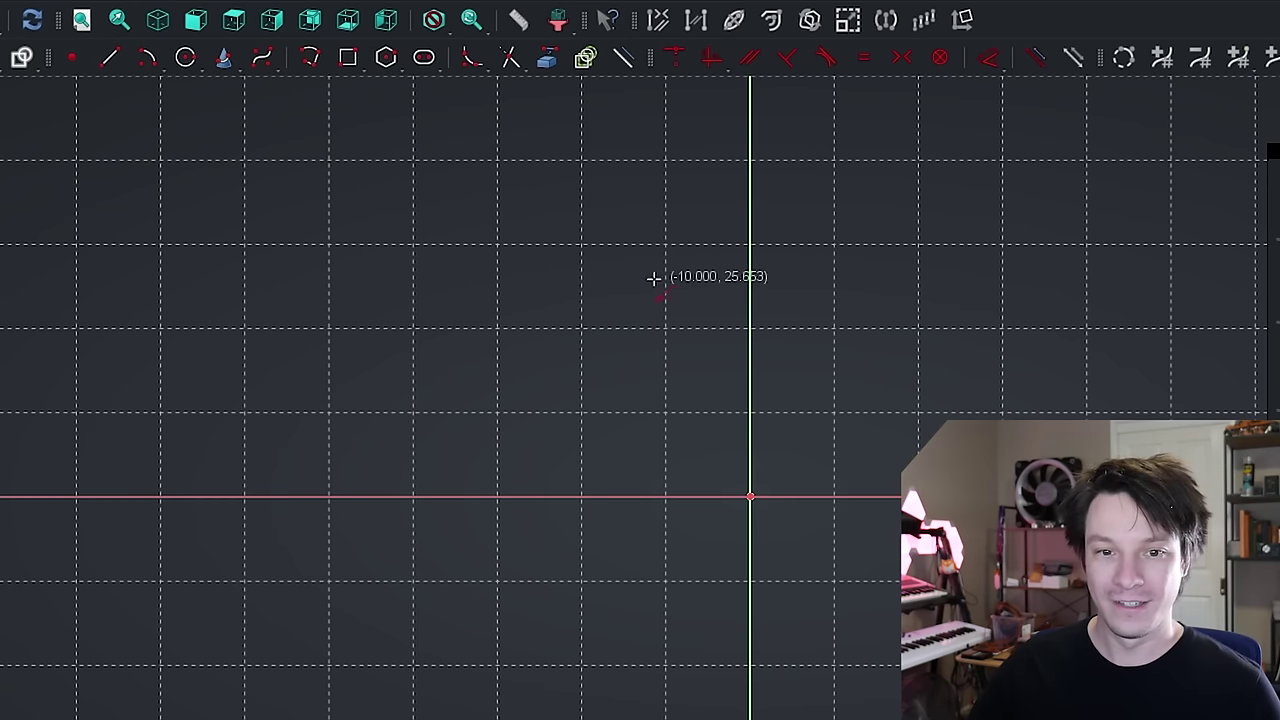
{"action": "left_click", "coordinate": [750, 232]}
{"action": "left_click", "coordinate": [750, 496]}
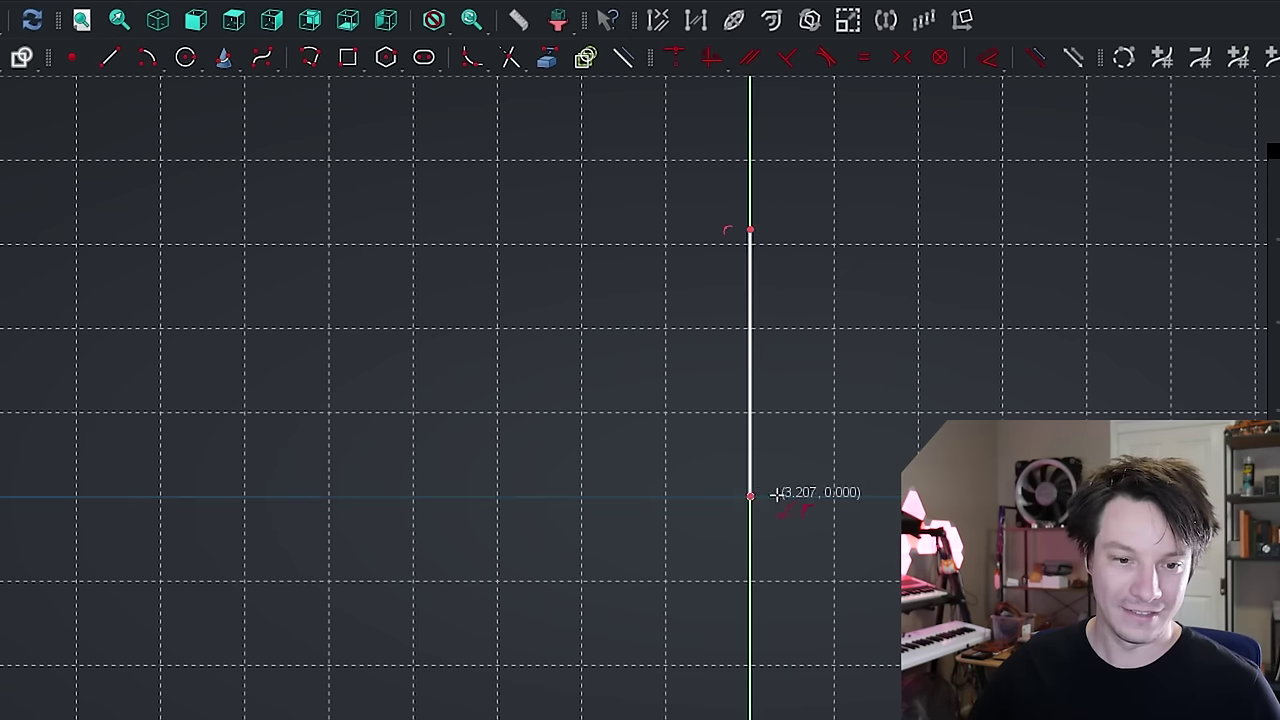
{"action": "left_click", "coordinate": [750, 496]}
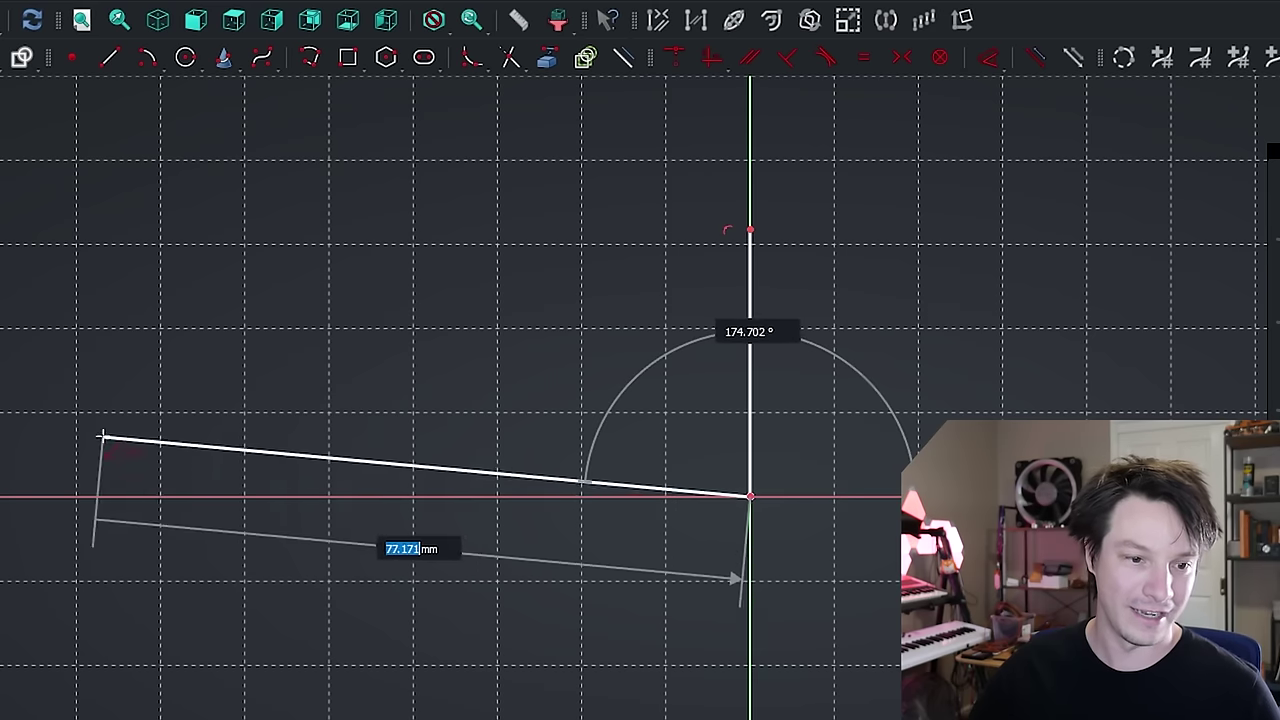
{"action": "left_click", "coordinate": [157, 496]}
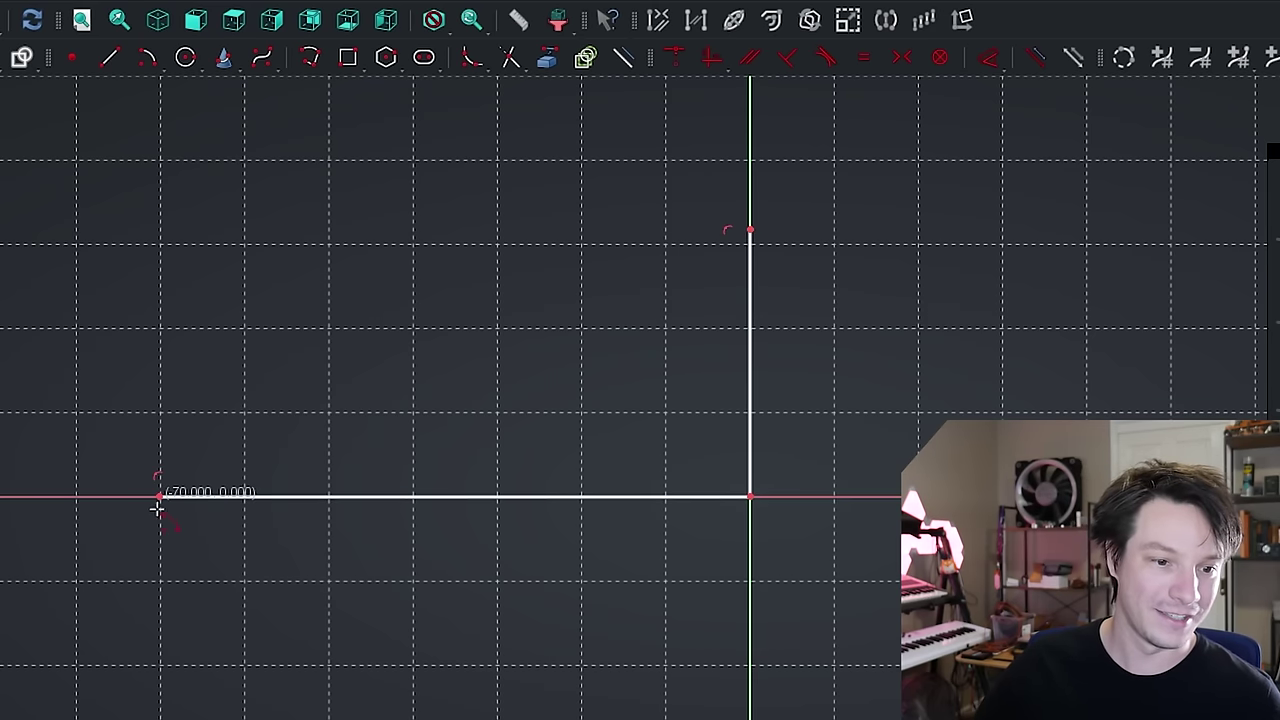
Draw a bulging arc up from the horizontal line's free end, then a concave arc from its upper end towards the vertical line
{"action": "left_click", "coordinate": [178, 348]}
{"action": "left_click", "coordinate": [161, 497]}
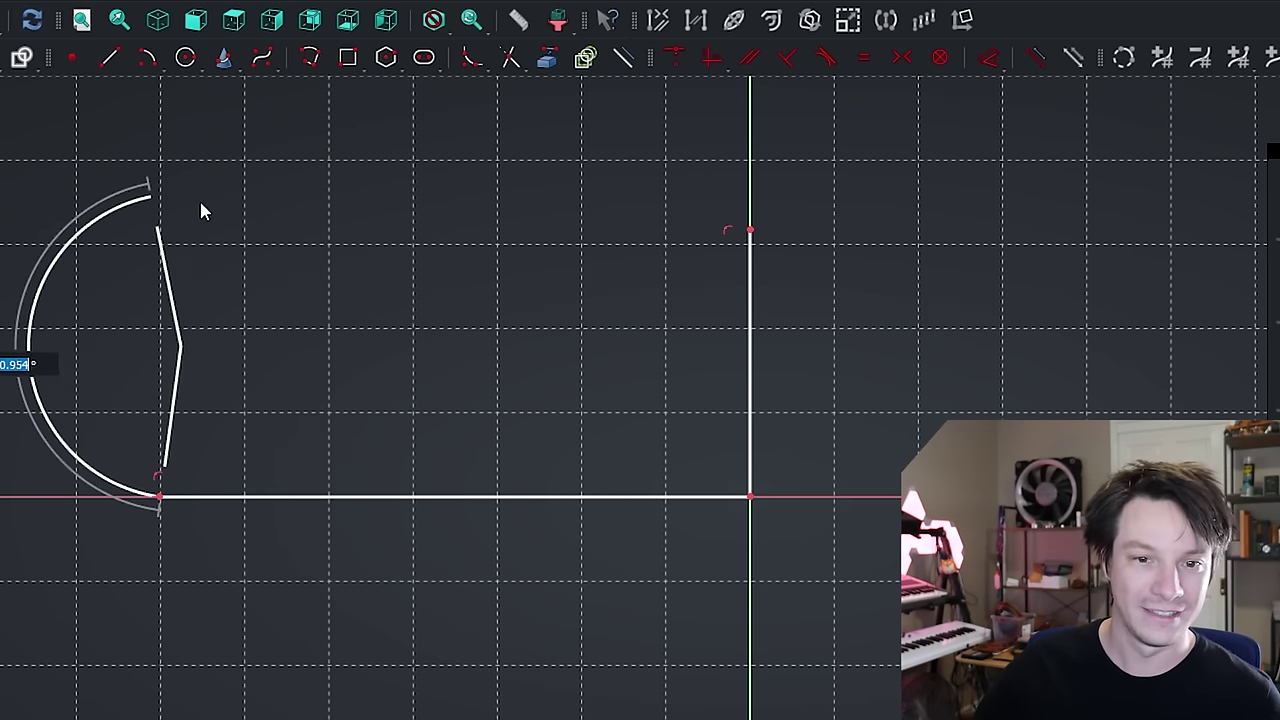
{"action": "left_click", "coordinate": [237, 204]}
{"action": "left_click", "coordinate": [495, 127]}
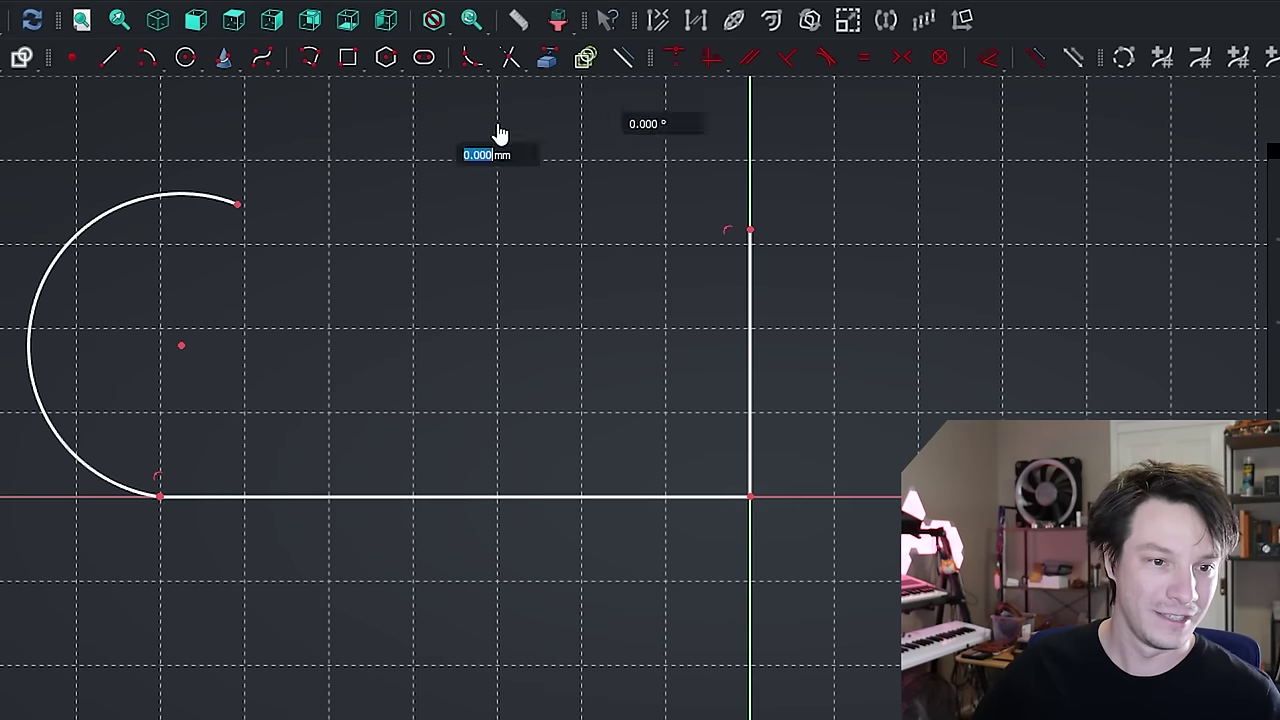
{"action": "left_click", "coordinate": [238, 206]}
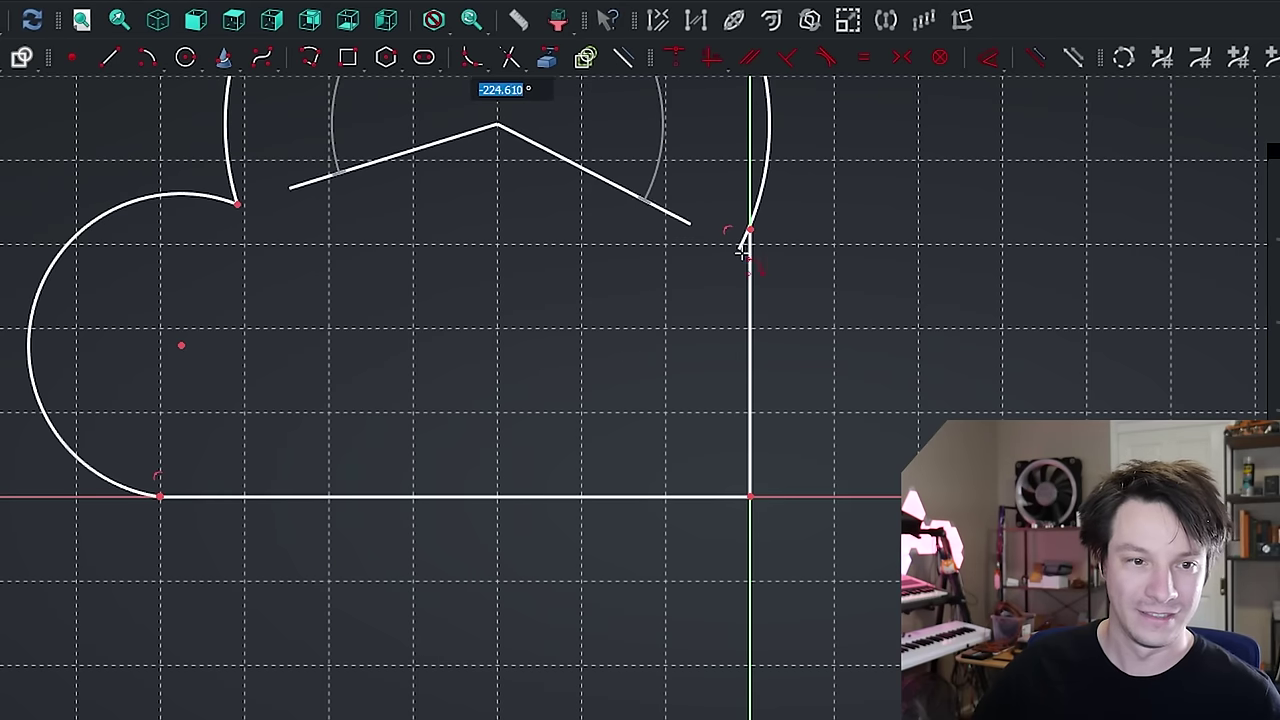
{"action": "left_click", "coordinate": [619, 300]}
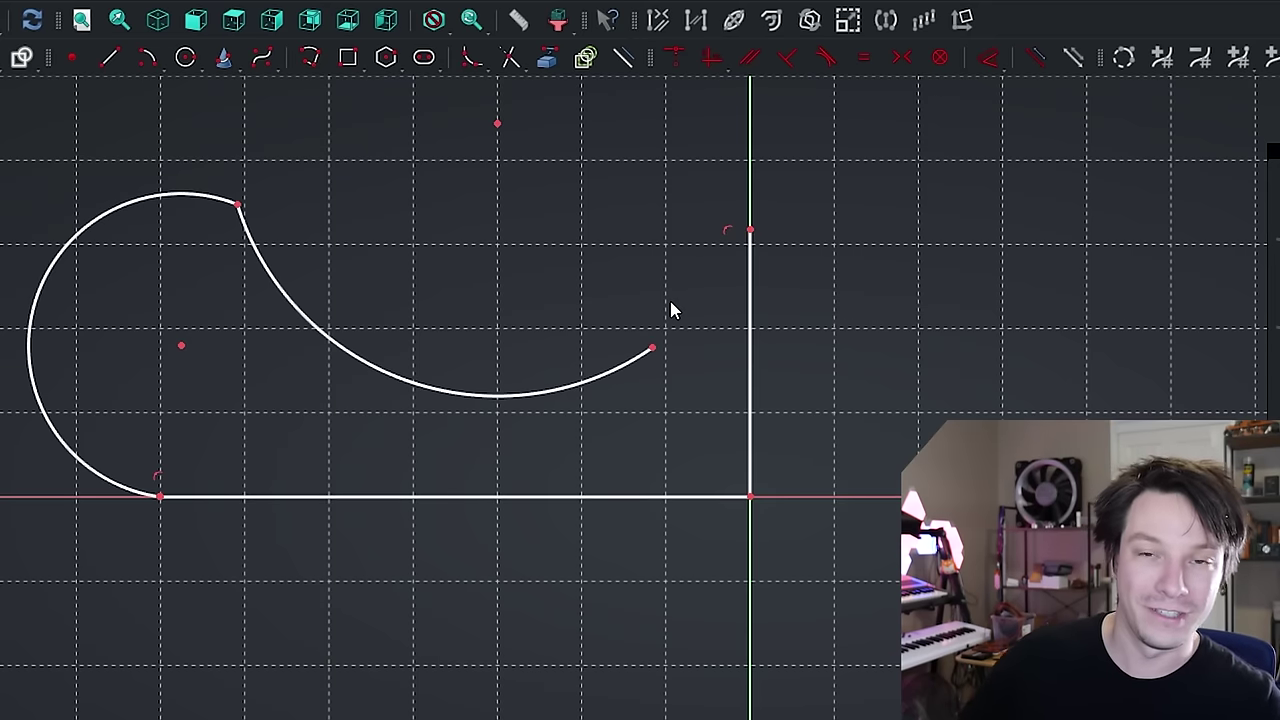
Apply a tangent constraint between the bulging arc and the concave arc
{"action": "key", "text": "g"}
{"action": "key", "text": "l"}
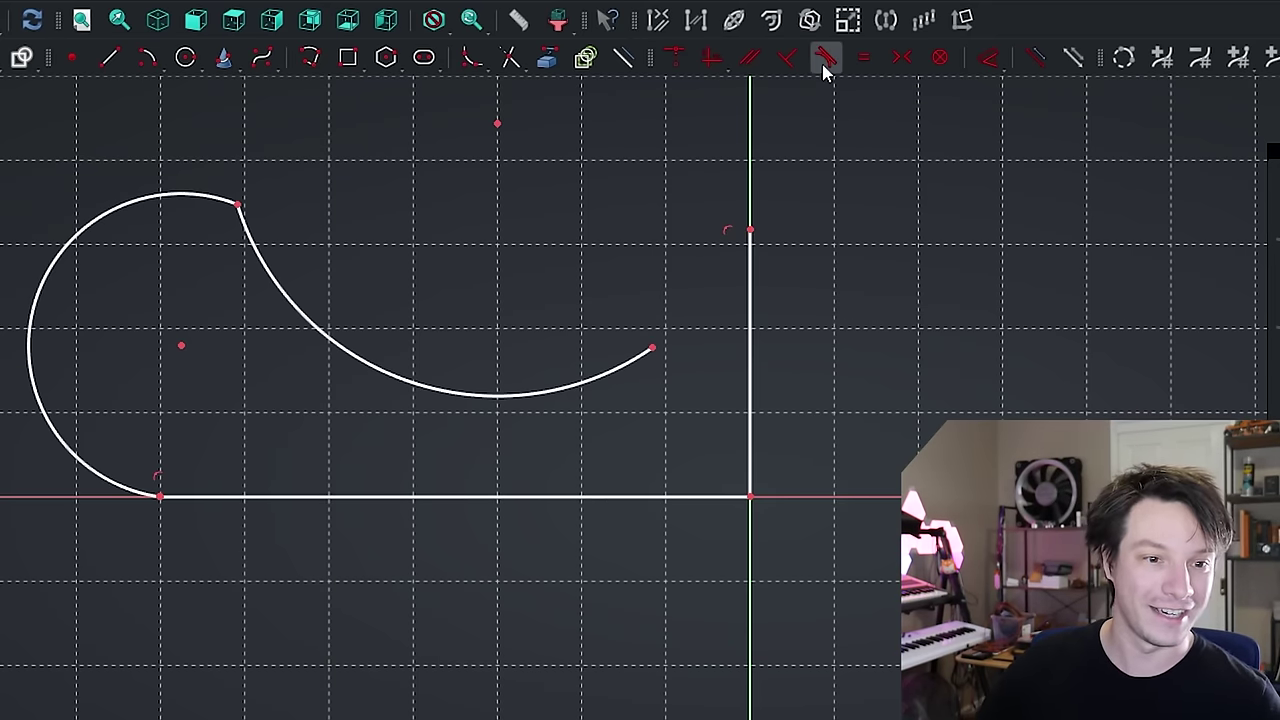
{"action": "left_click", "coordinate": [825, 60]}
{"action": "left_click", "coordinate": [180, 199]}
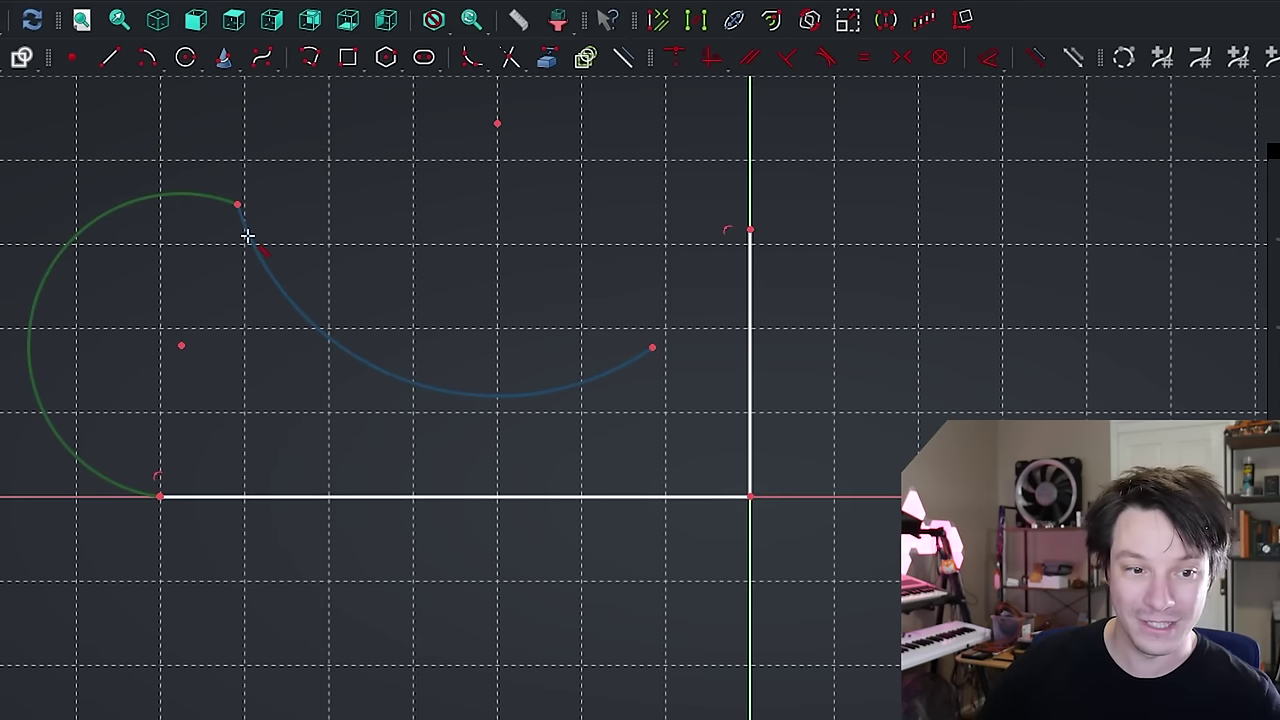
{"action": "left_click", "coordinate": [248, 234]}
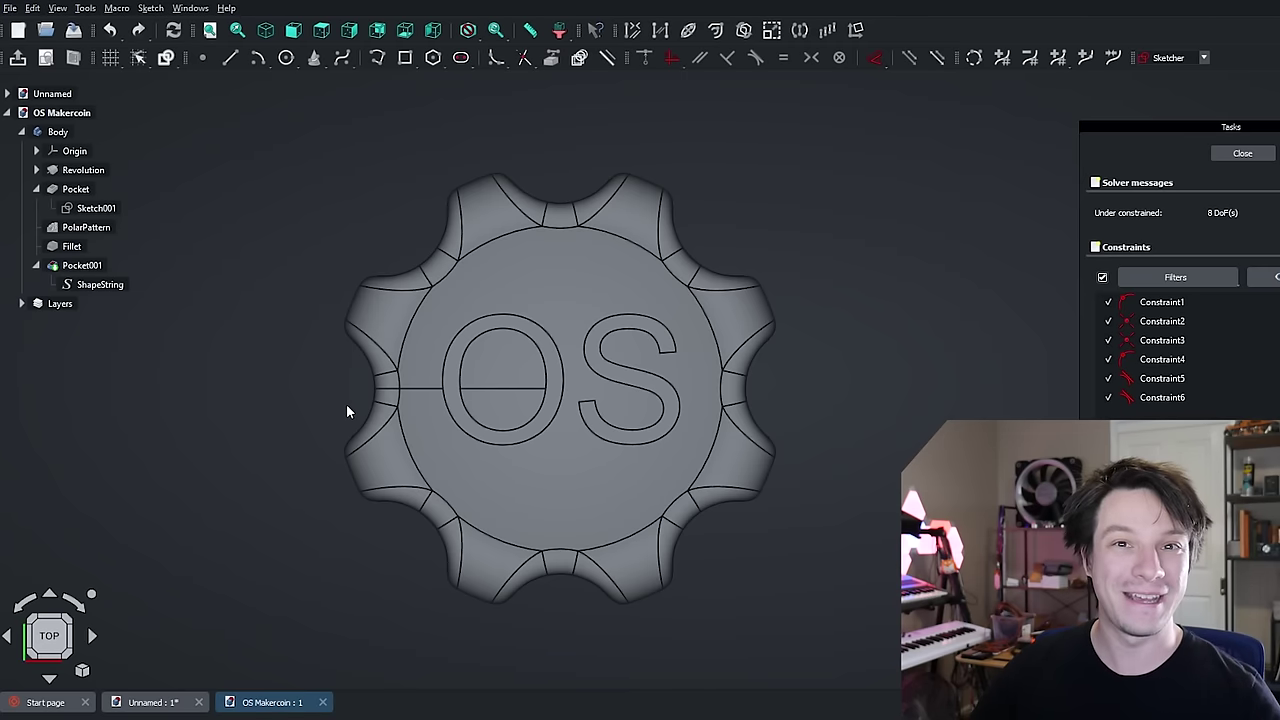
Examine the finished OS Makercoin model from above and at an angle
{"action": "scroll", "coordinate": [345, 485], "scroll_direction": "up", "scroll_amount": 3}
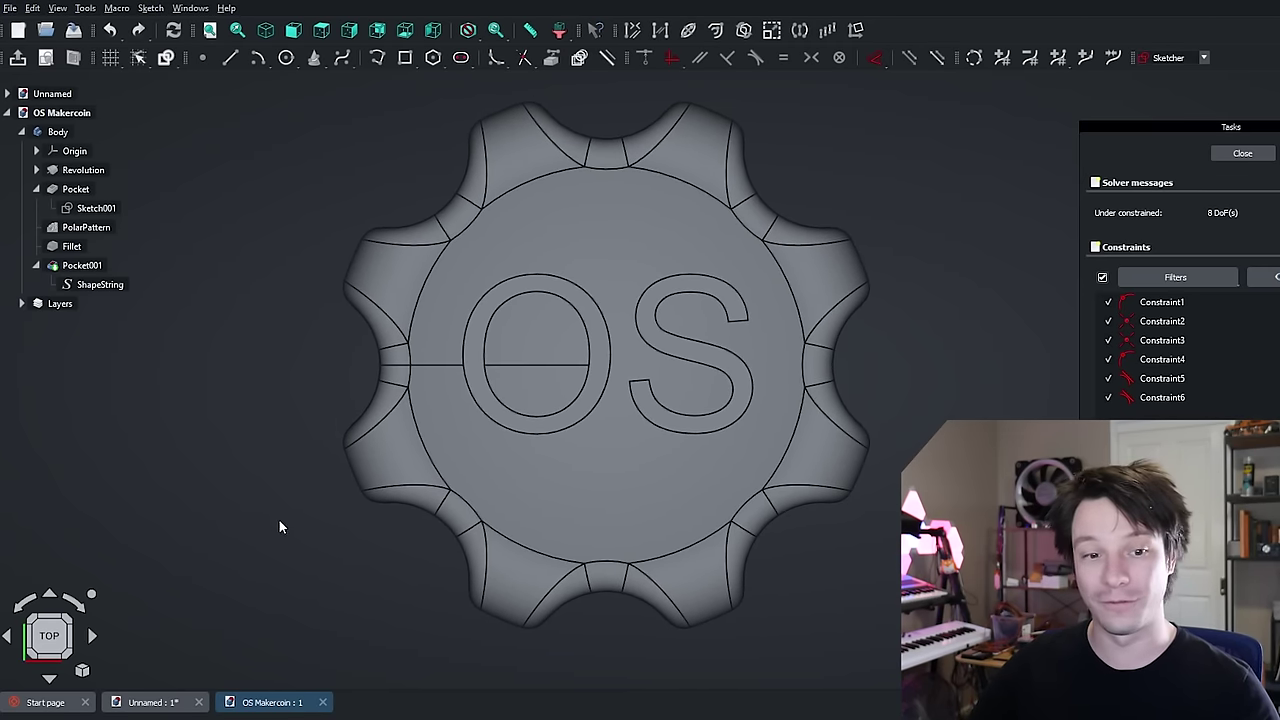
{"action": "right_click", "coordinate": [297, 491]}
{"action": "key", "text": "Escape"}
{"action": "middle_click_drag", "start_coordinate": [291, 398], "coordinate": [263, 403]}
{"action": "scroll", "coordinate": [251, 437], "scroll_direction": "down", "scroll_amount": 2}
{"action": "middle_click_drag", "start_coordinate": [223, 454], "coordinate": [248, 438]}
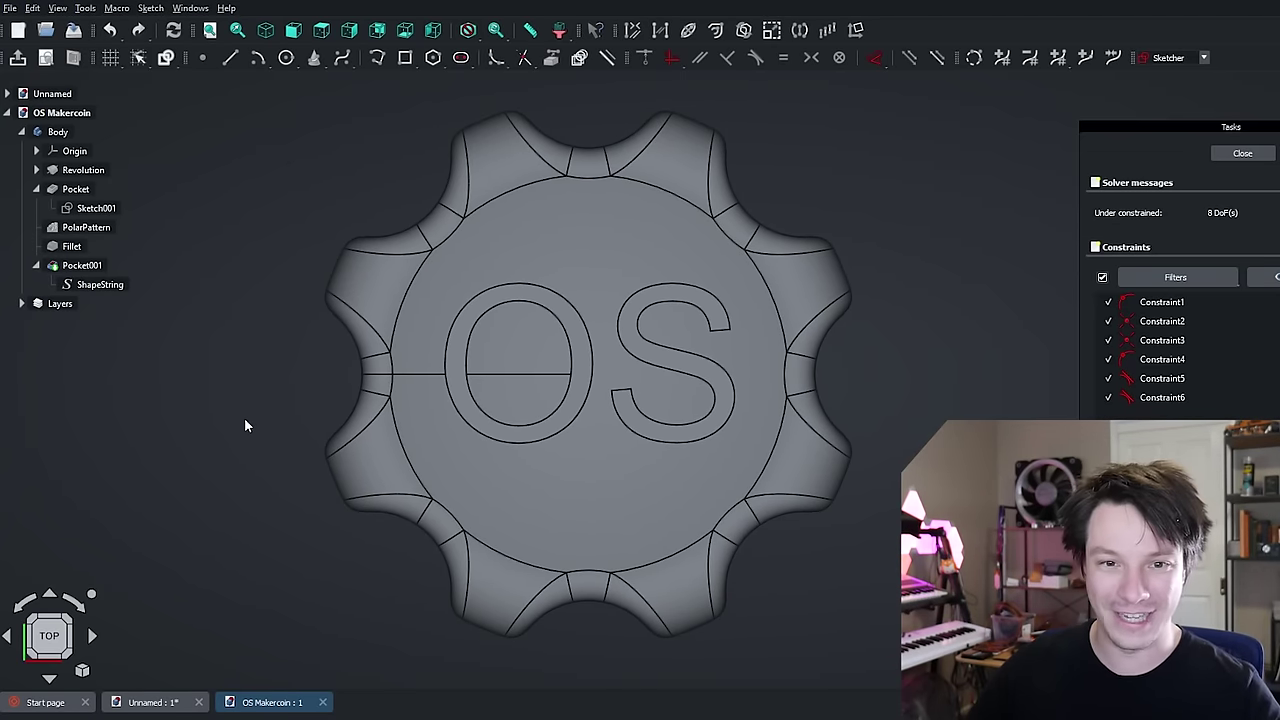
{"action": "middle_click_drag", "start_coordinate": [243, 418], "coordinate": [274, 236]}
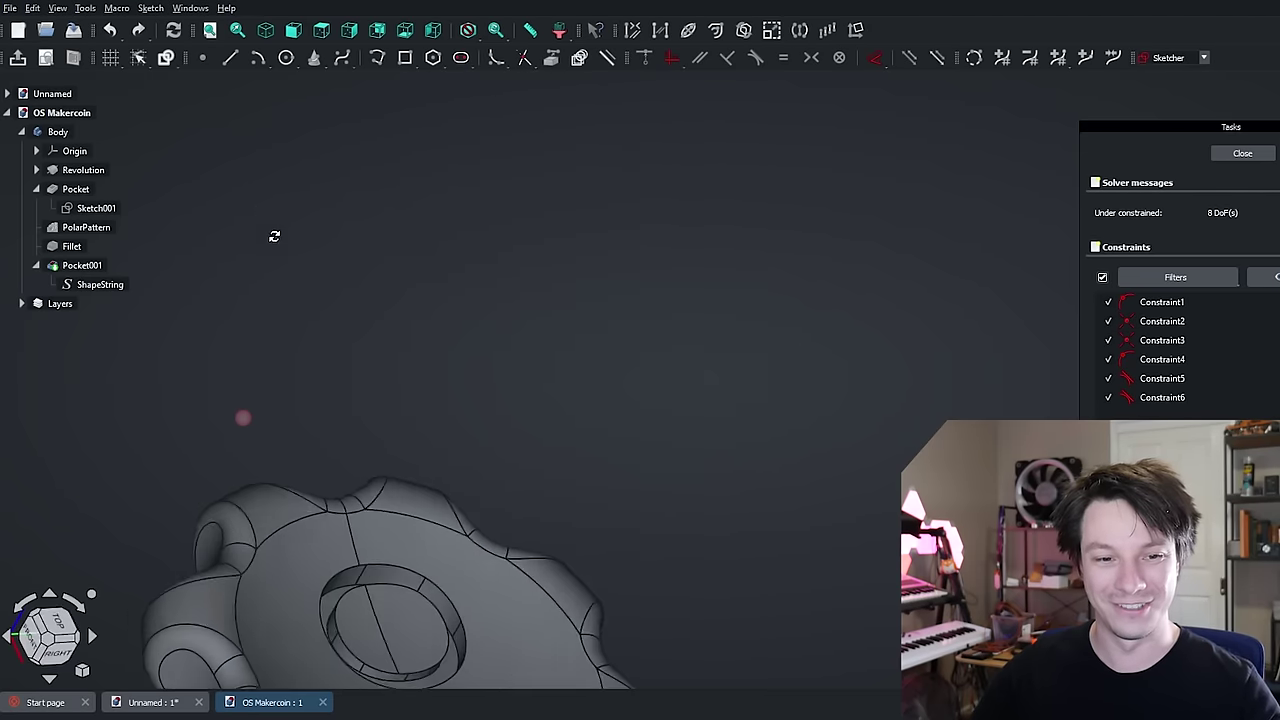
{"action": "key", "text": "2"}
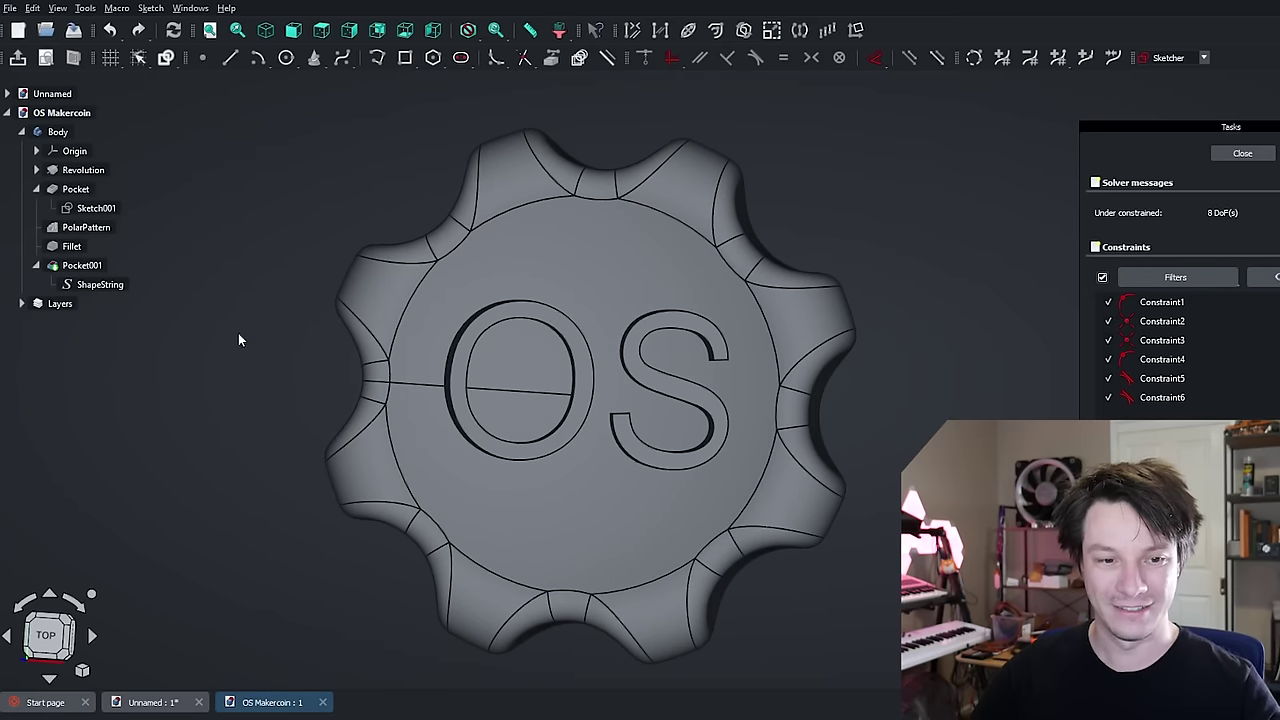
{"action": "right_click", "coordinate": [254, 204]}
{"action": "key", "text": "Escape"}
{"action": "mouse_move", "coordinate": [271, 429]}
{"action": "middle_mouse_down", "text": "shift"}
{"action": "mouse_move", "coordinate": [55, 302]}
{"action": "mouse_move", "coordinate": [280, 463]}
{"action": "mouse_move", "coordinate": [275, 410]}
{"action": "middle_mouse_up", "text": "shift"}
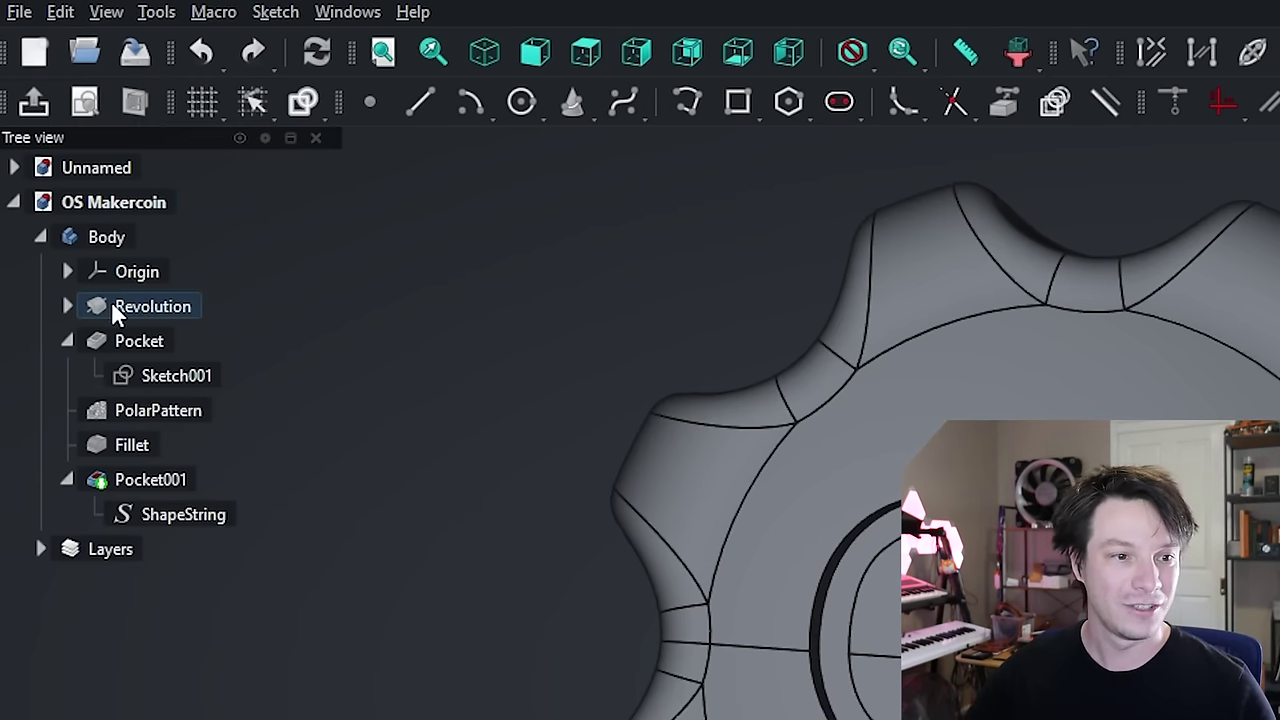
Open the Makercoin Revolution's sketch, set the rounded end's radius to 8 mm and update the model
{"action": "left_click", "coordinate": [67, 306]}
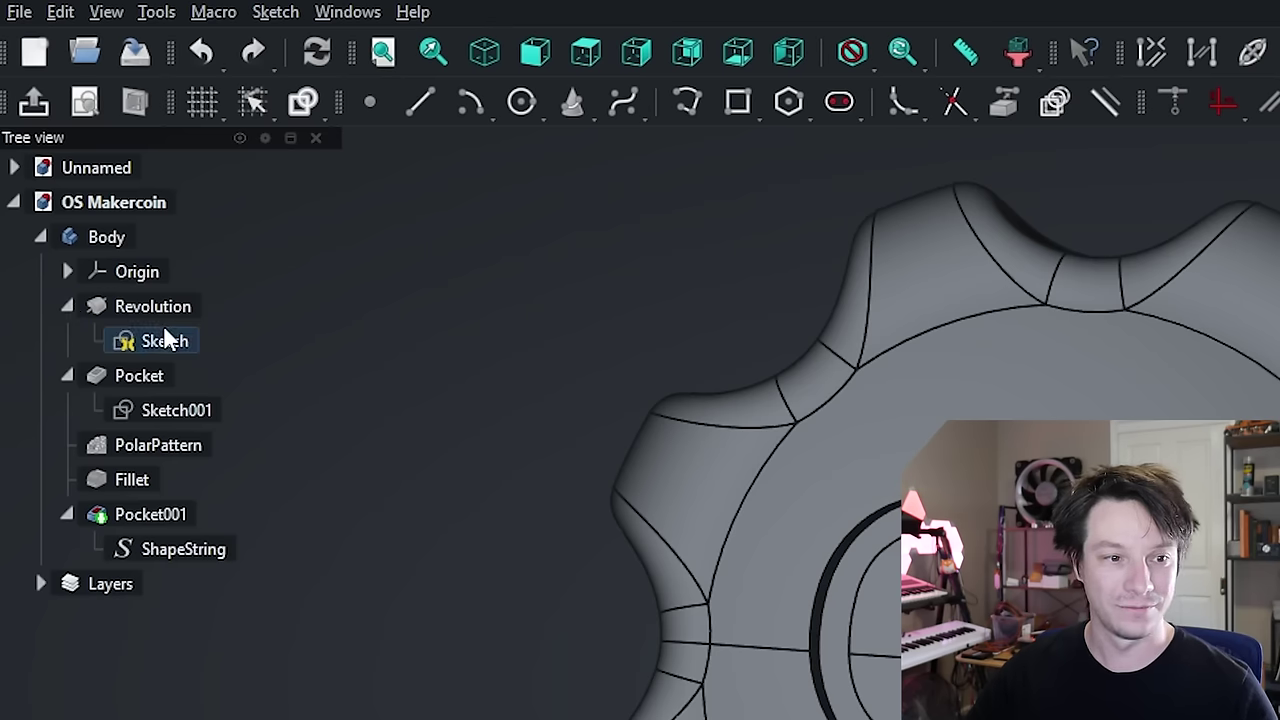
{"action": "right_click", "coordinate": [127, 339]}
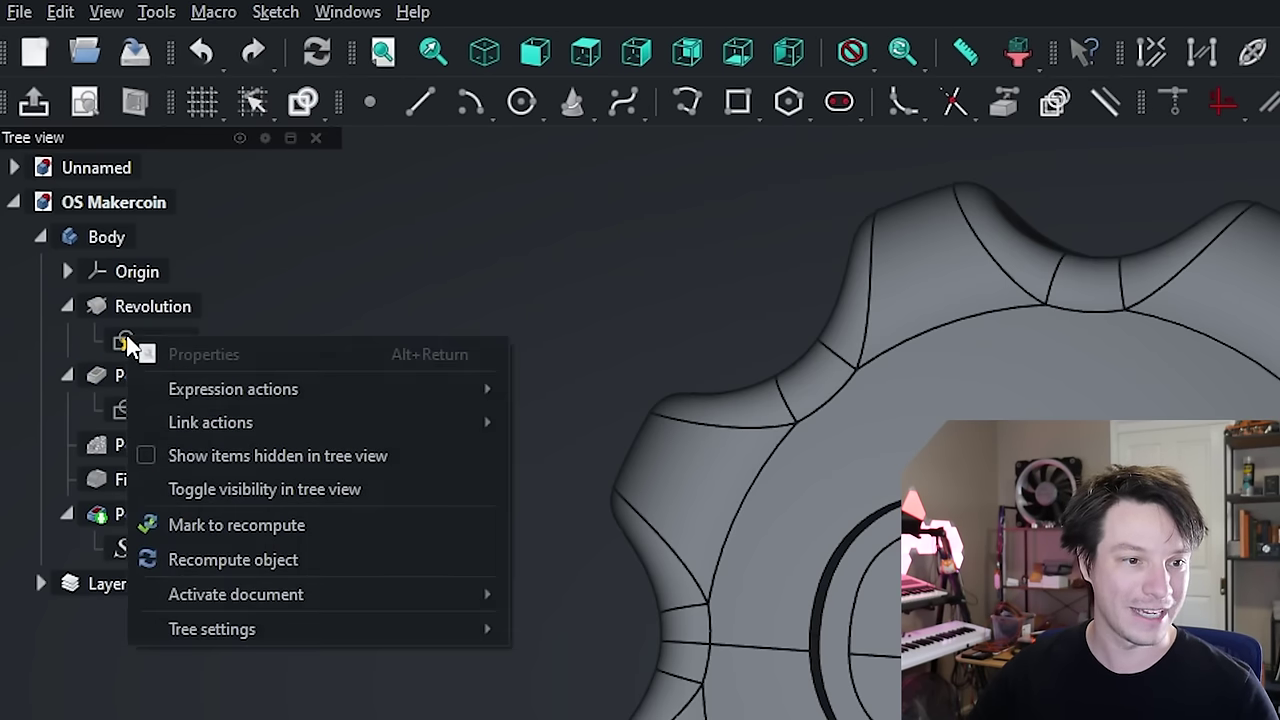
{"action": "key", "text": "Escape"}
{"action": "double_click", "coordinate": [156, 347]}
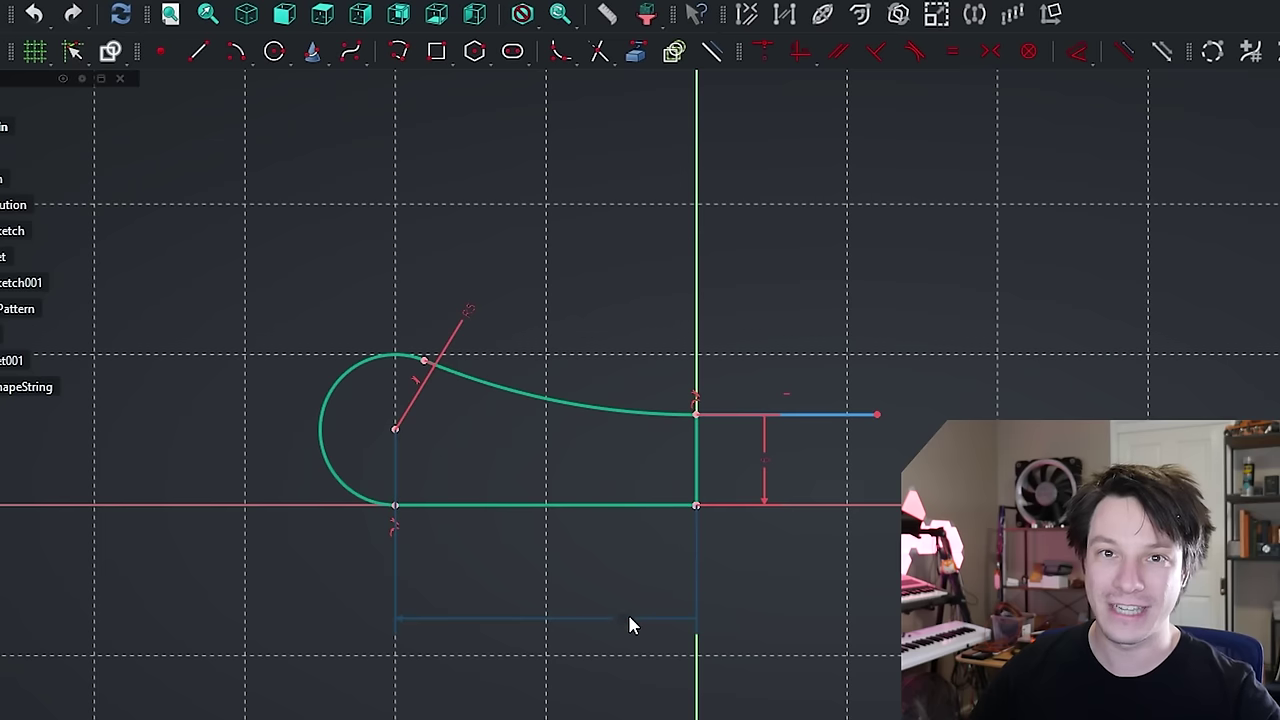
{"action": "left_click", "coordinate": [630, 625]}
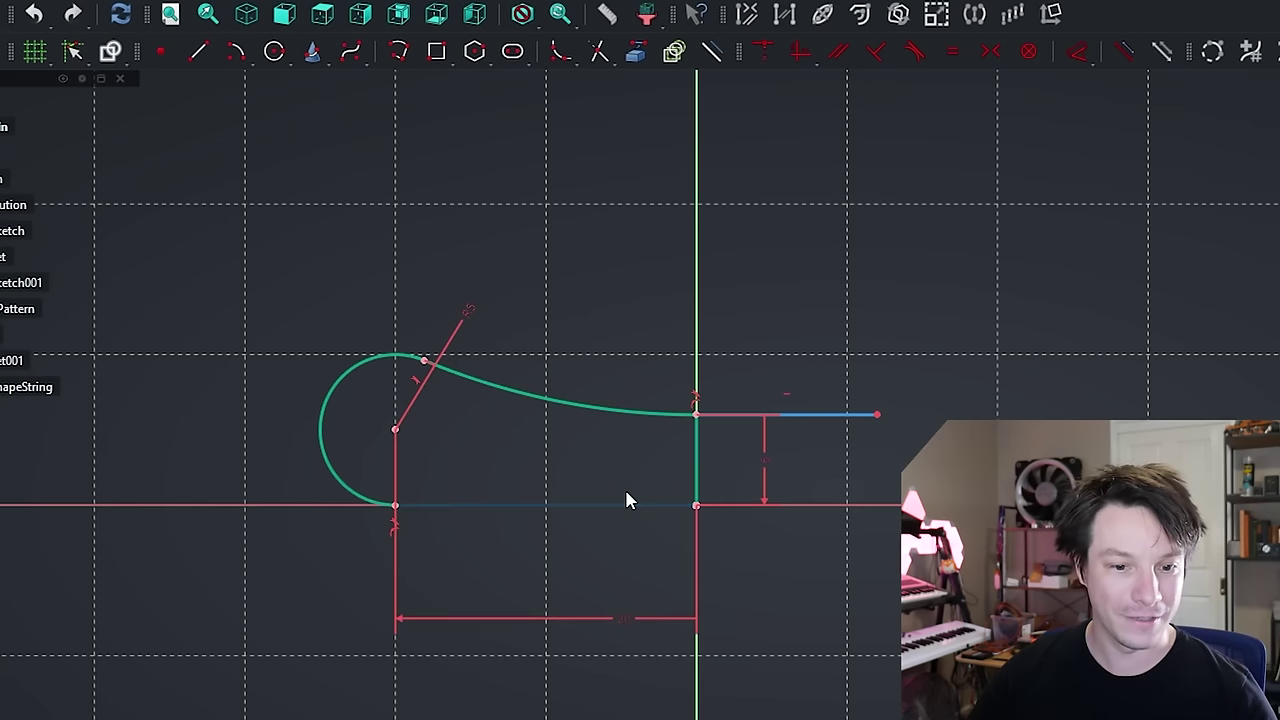
{"action": "double_click", "coordinate": [469, 308]}
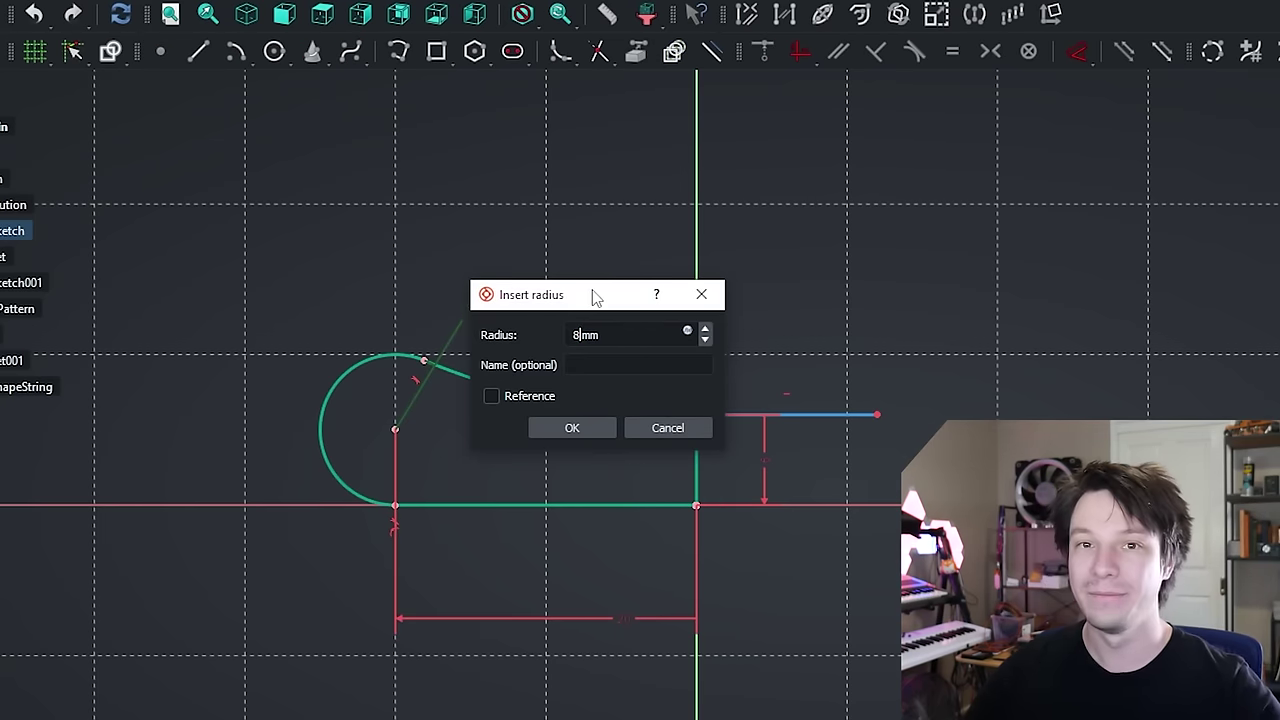
{"action": "key", "text": "Return"}
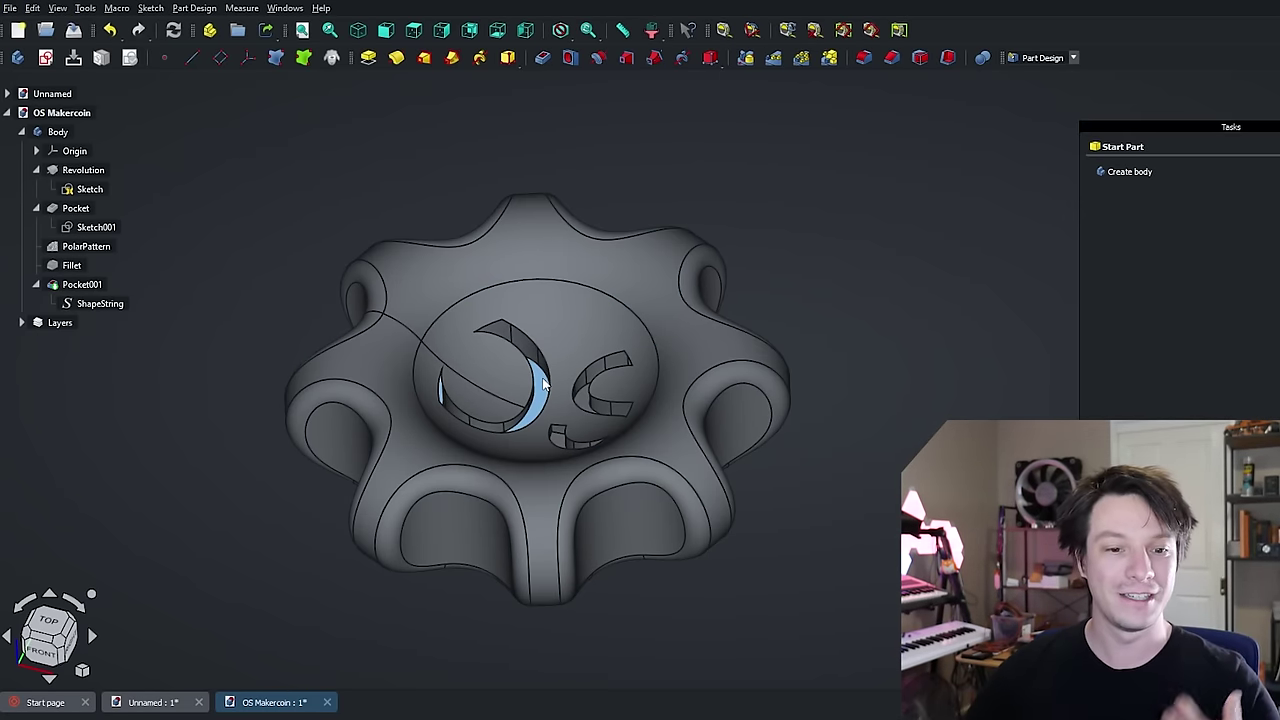
{"action": "left_click", "coordinate": [545, 380]}
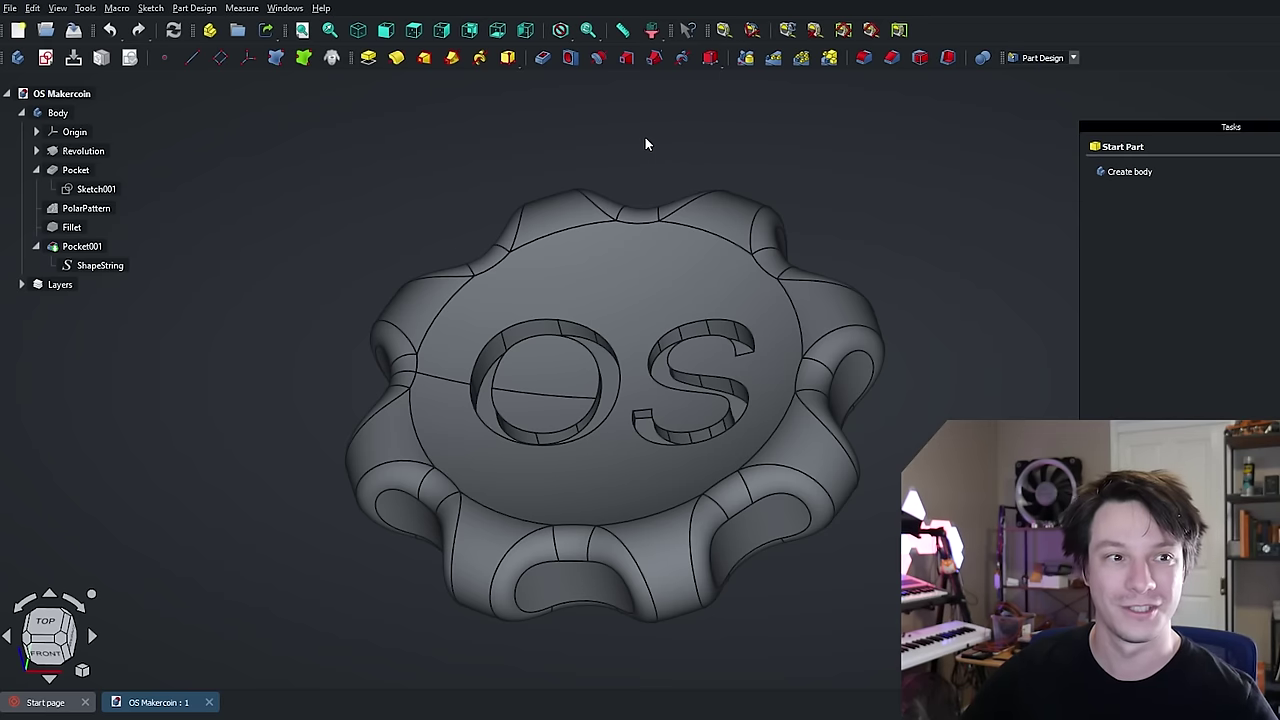
Select the Makercoin's Body and open the export dialog for it
{"action": "left_click", "coordinate": [9, 8]}
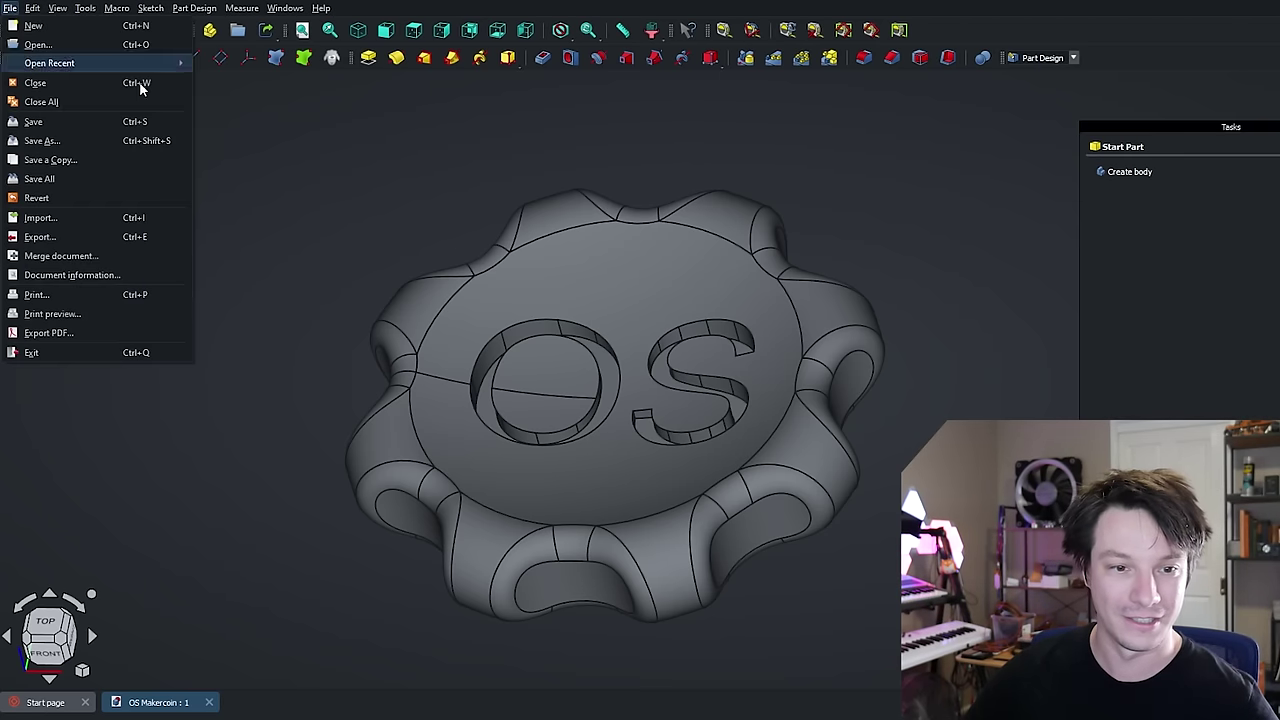
{"action": "left_click", "coordinate": [529, 271]}
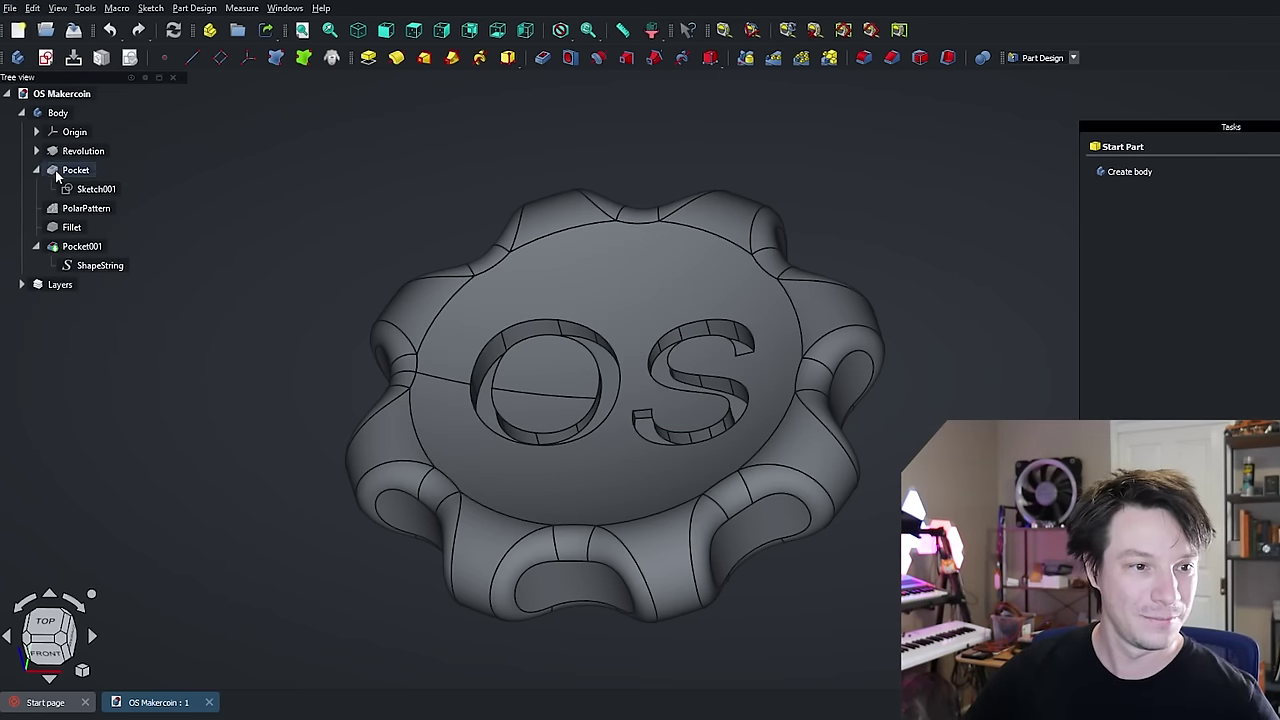
{"action": "left_click", "coordinate": [57, 113]}
{"action": "left_click", "coordinate": [10, 8]}
{"action": "left_click", "coordinate": [40, 237]}
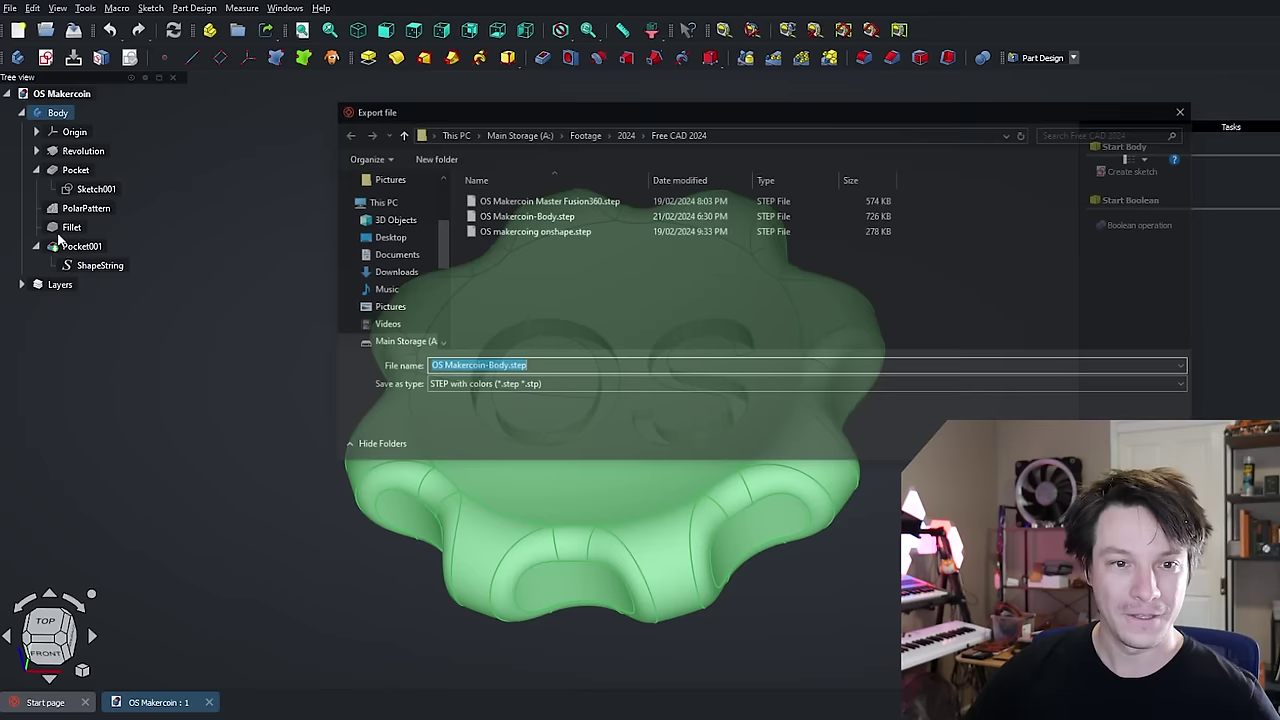
Examine the file formats available for exporting the Body, moving or enlarging the export dialog to show the whole list
{"action": "left_click", "coordinate": [530, 388]}
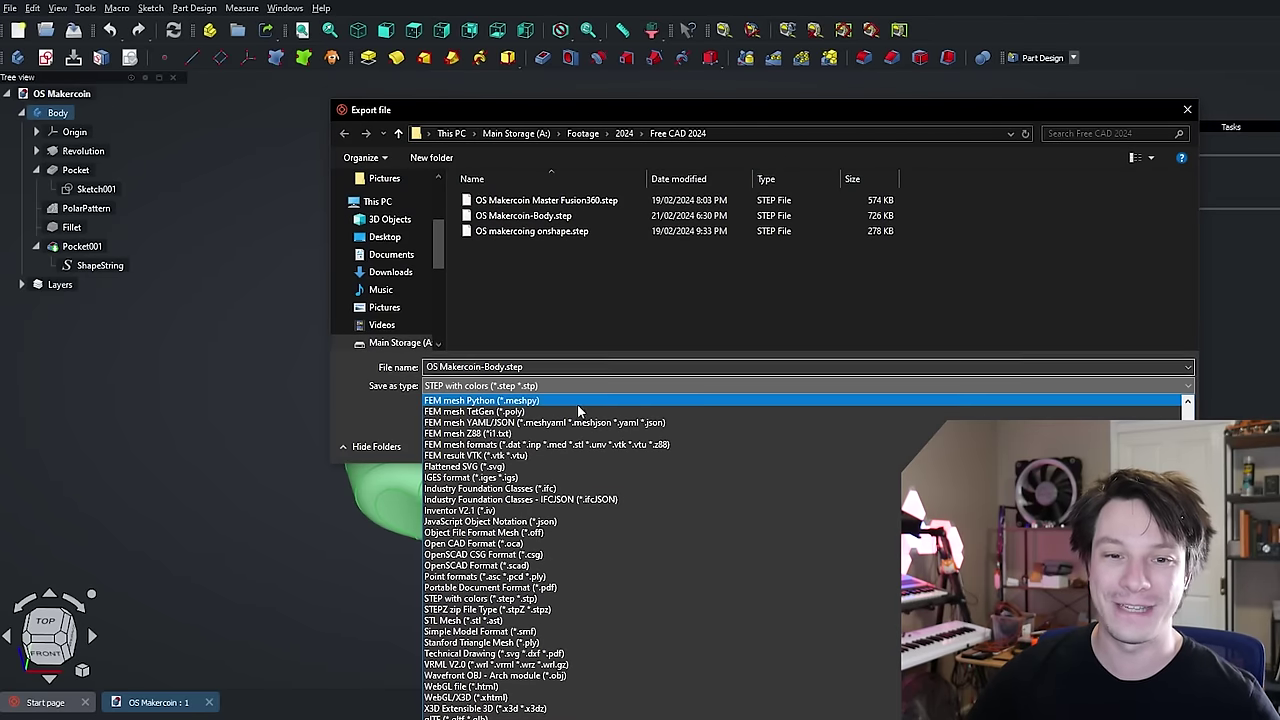
{"action": "left_click", "coordinate": [633, 103]}
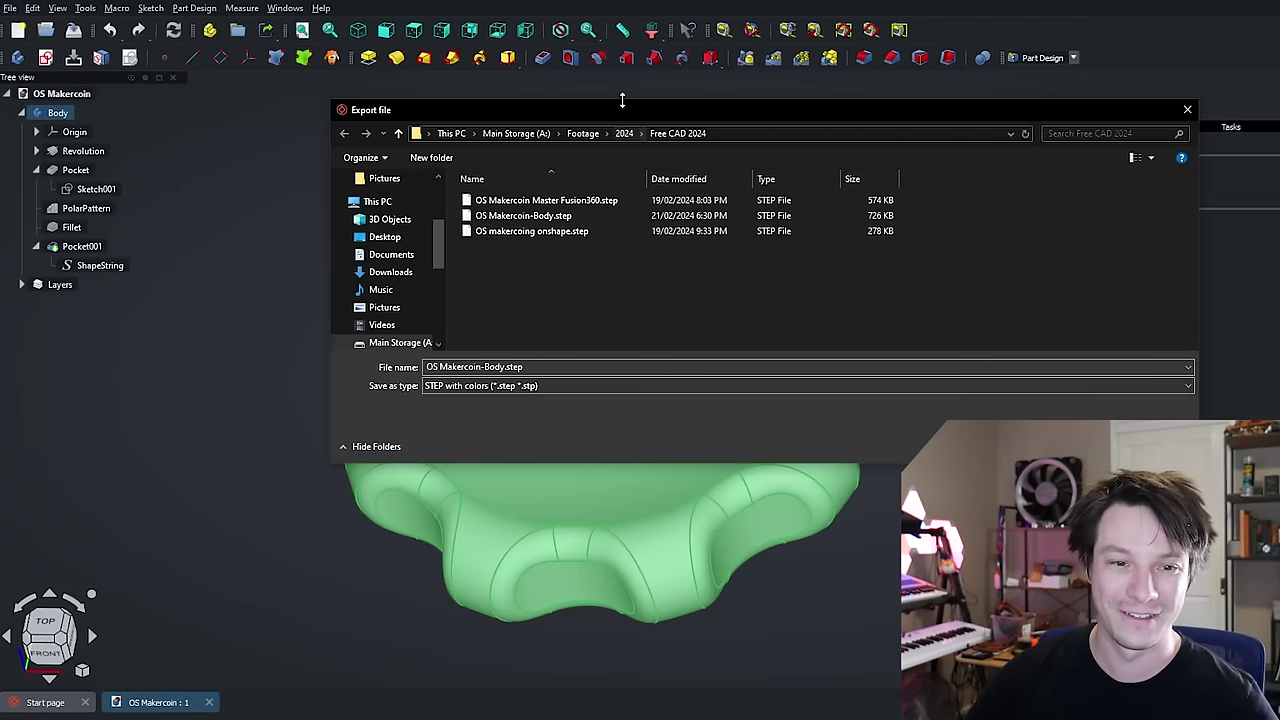
{"action": "left_click_drag", "start_coordinate": [617, 106], "coordinate": [585, 15]}
{"action": "left_click", "coordinate": [533, 294]}
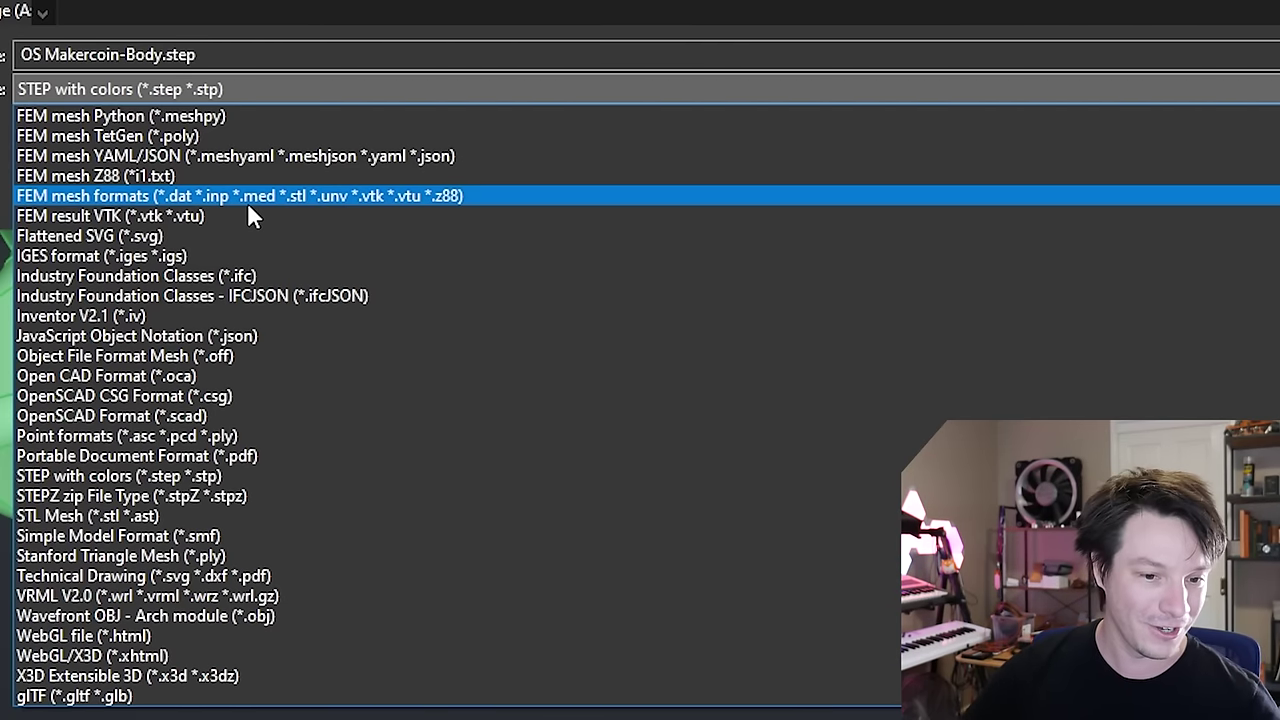
Choose STEP with colors as the Body's export format, and view the OS Makercoin from the top
{"action": "left_click", "coordinate": [116, 484]}
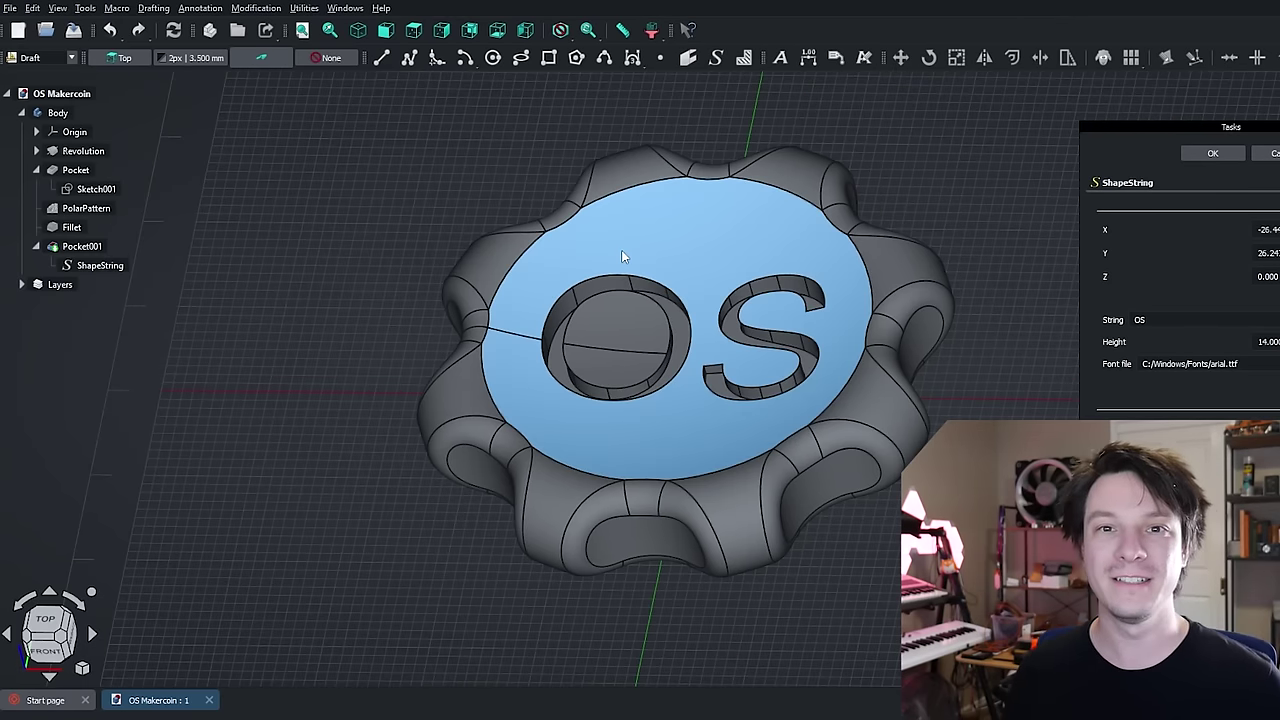
{"action": "scroll", "coordinate": [469, 173], "scroll_direction": "up", "scroll_amount": 3}
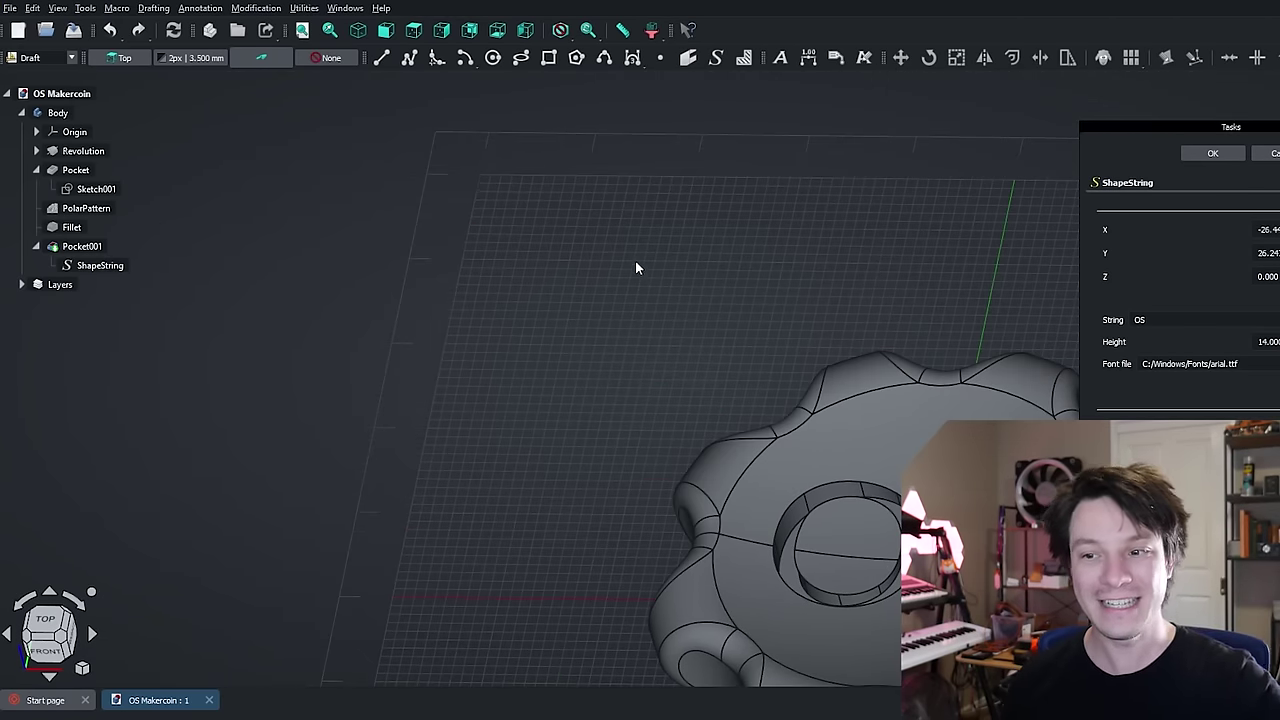
{"action": "scroll", "coordinate": [634, 266], "scroll_direction": "down", "scroll_amount": 5}
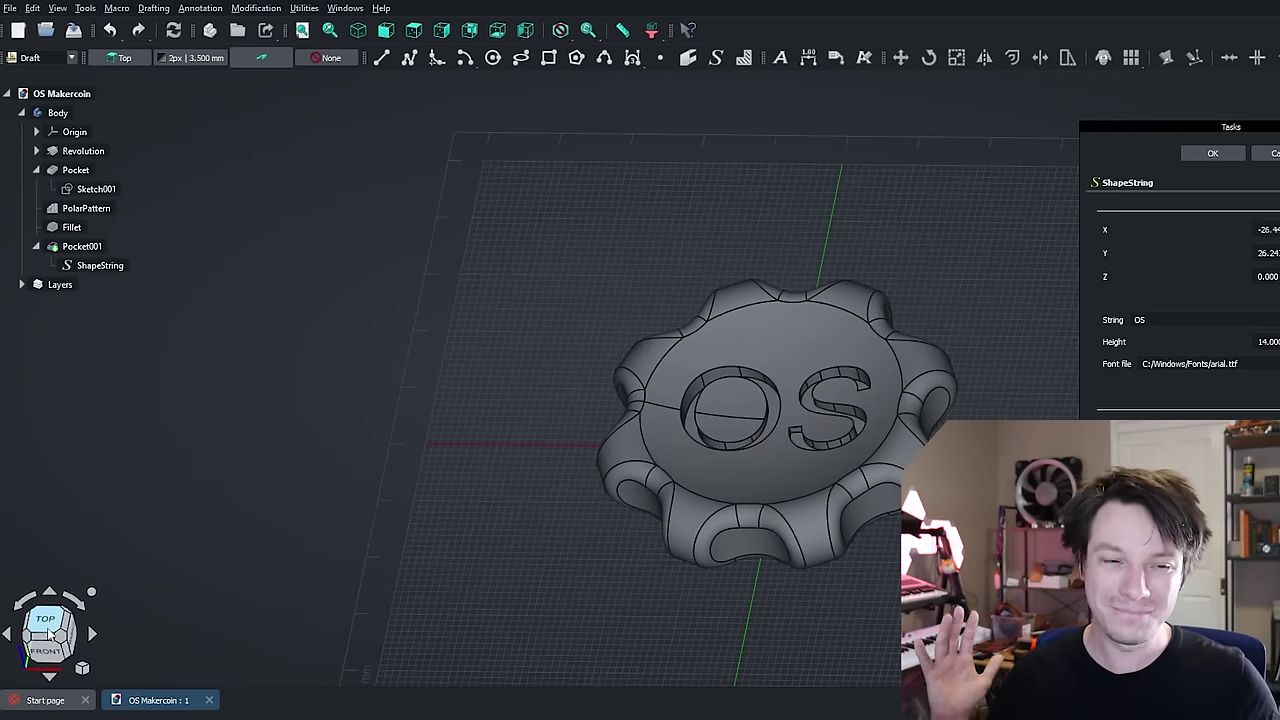
{"action": "left_click", "coordinate": [45, 625]}
{"action": "scroll", "coordinate": [945, 372], "scroll_direction": "up", "scroll_amount": 2}
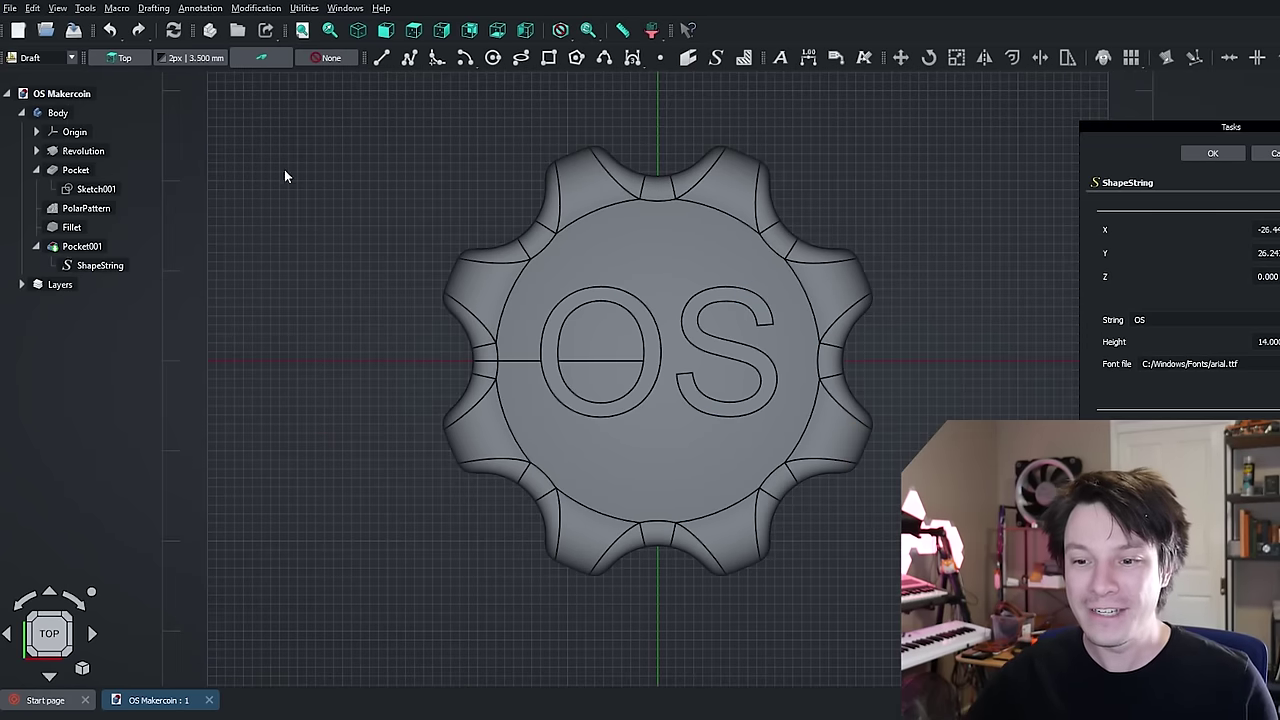
{"action": "scroll", "coordinate": [300, 172], "scroll_direction": "up", "scroll_amount": 2}
{"action": "scroll", "coordinate": [330, 210], "scroll_direction": "down", "scroll_amount": 1}
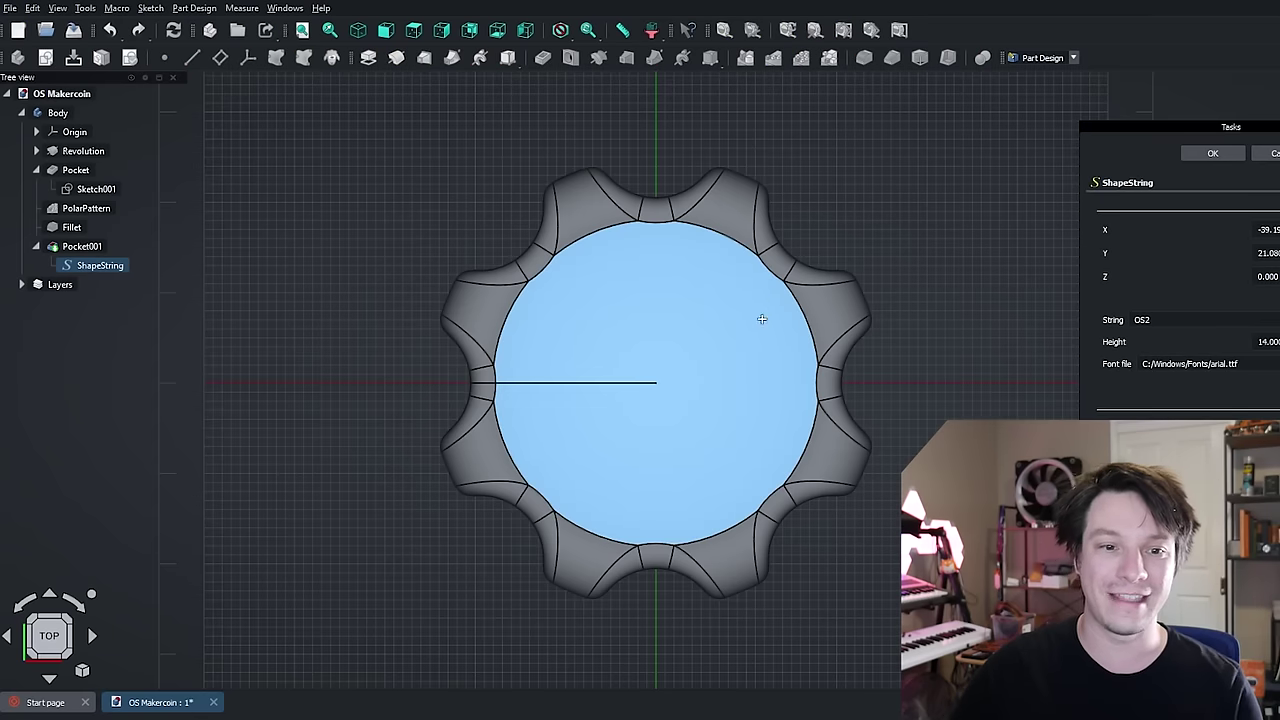
{"action": "scroll", "coordinate": [760, 469], "scroll_direction": "up", "scroll_amount": 3}
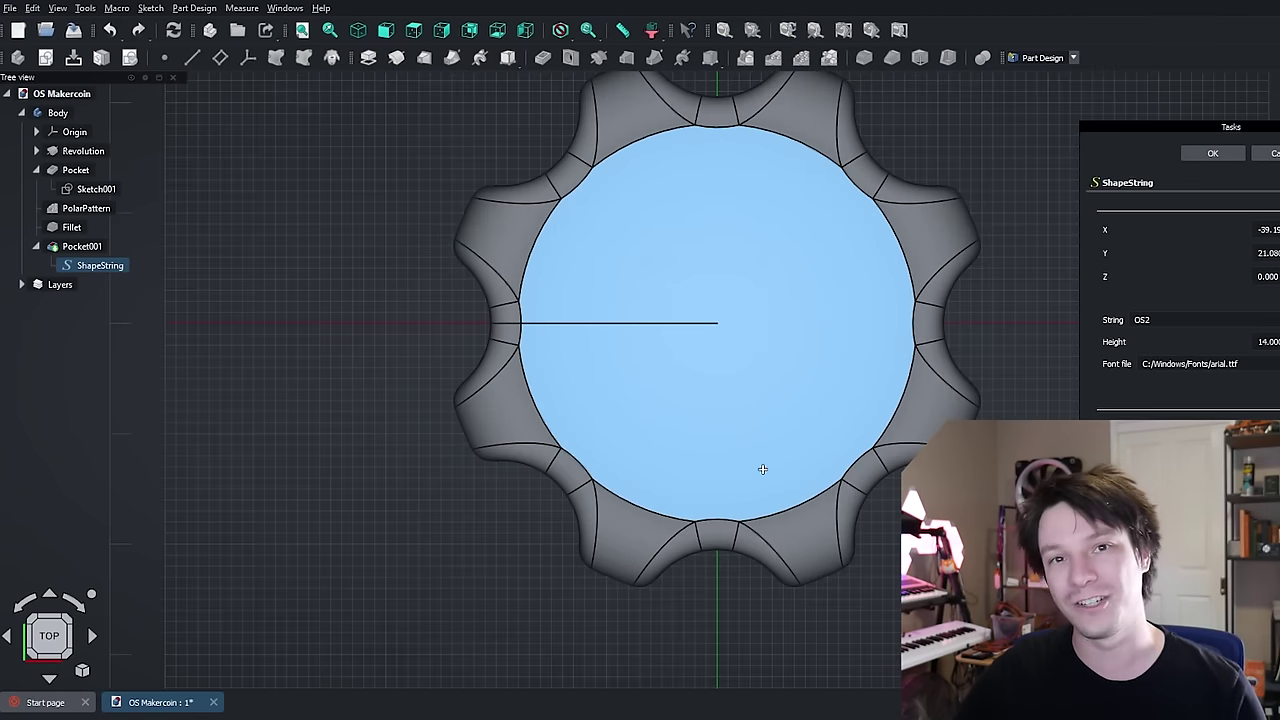
{"action": "scroll", "coordinate": [567, 332], "scroll_direction": "down", "scroll_amount": 4}
{"action": "scroll", "coordinate": [410, 447], "scroll_direction": "up", "scroll_amount": 1}
{"action": "scroll", "coordinate": [377, 503], "scroll_direction": "down", "scroll_amount": 1}
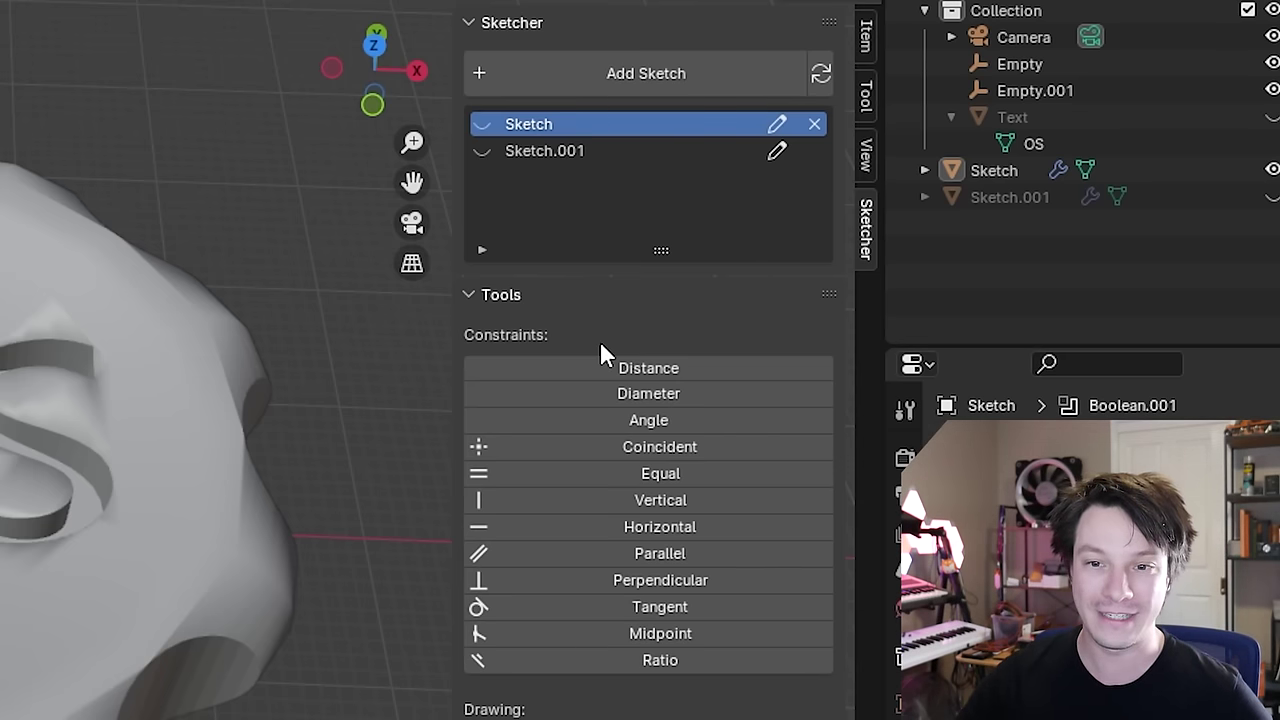
Switch to Blender, open the Makercoin's Sketch for editing and examine its dimensioned profile from the side
{"action": "left_click", "coordinate": [546, 155]}
{"action": "left_click", "coordinate": [581, 130]}
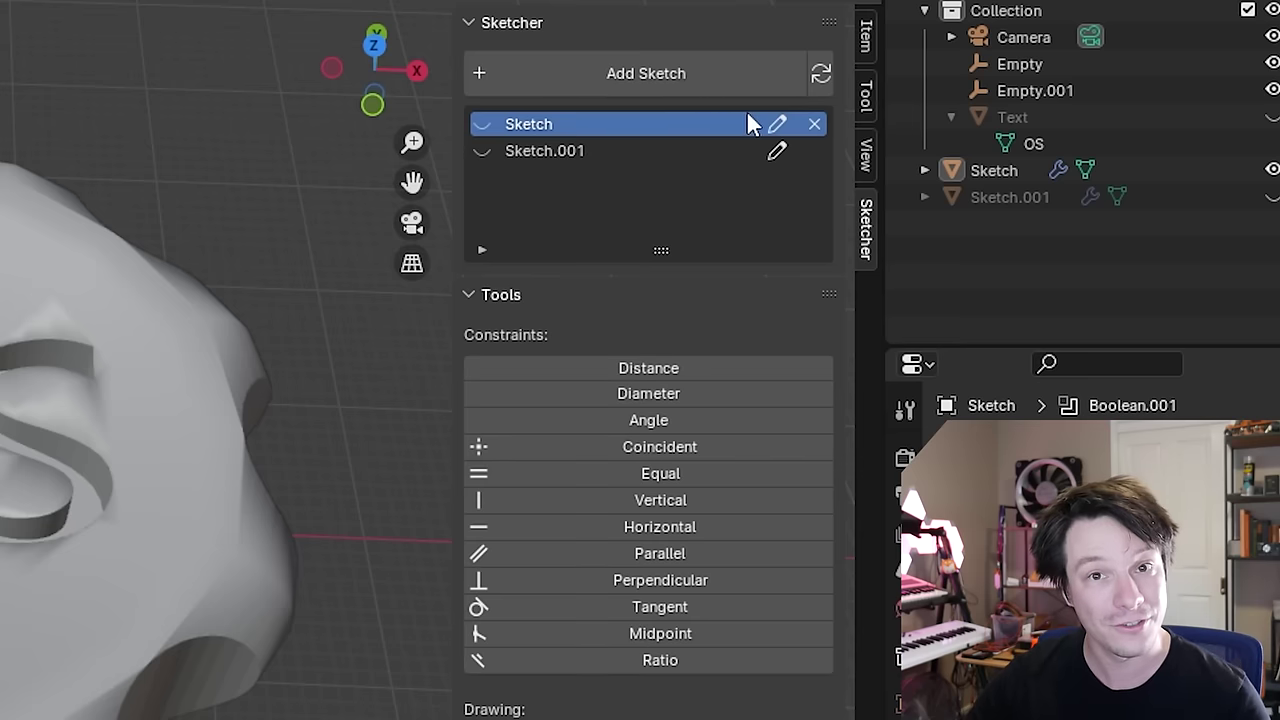
{"action": "right_click", "coordinate": [784, 125]}
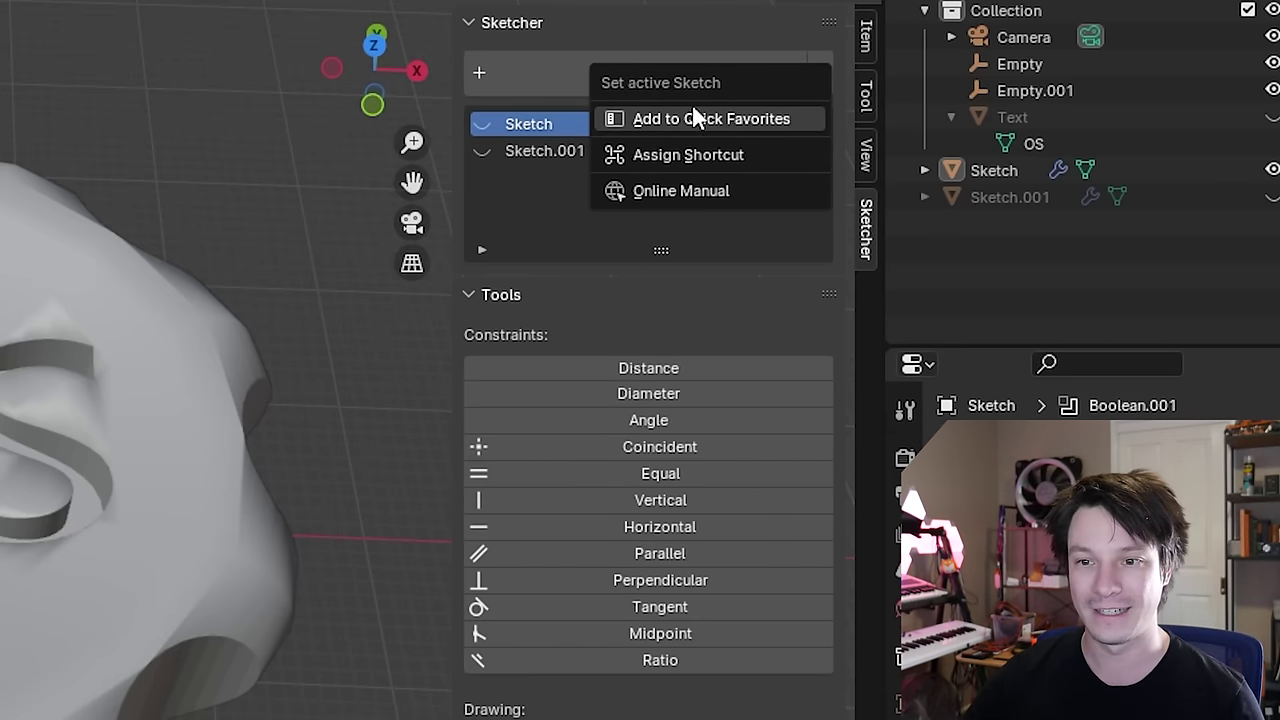
{"action": "key", "text": "Escape"}
{"action": "left_click", "coordinate": [777, 125]}
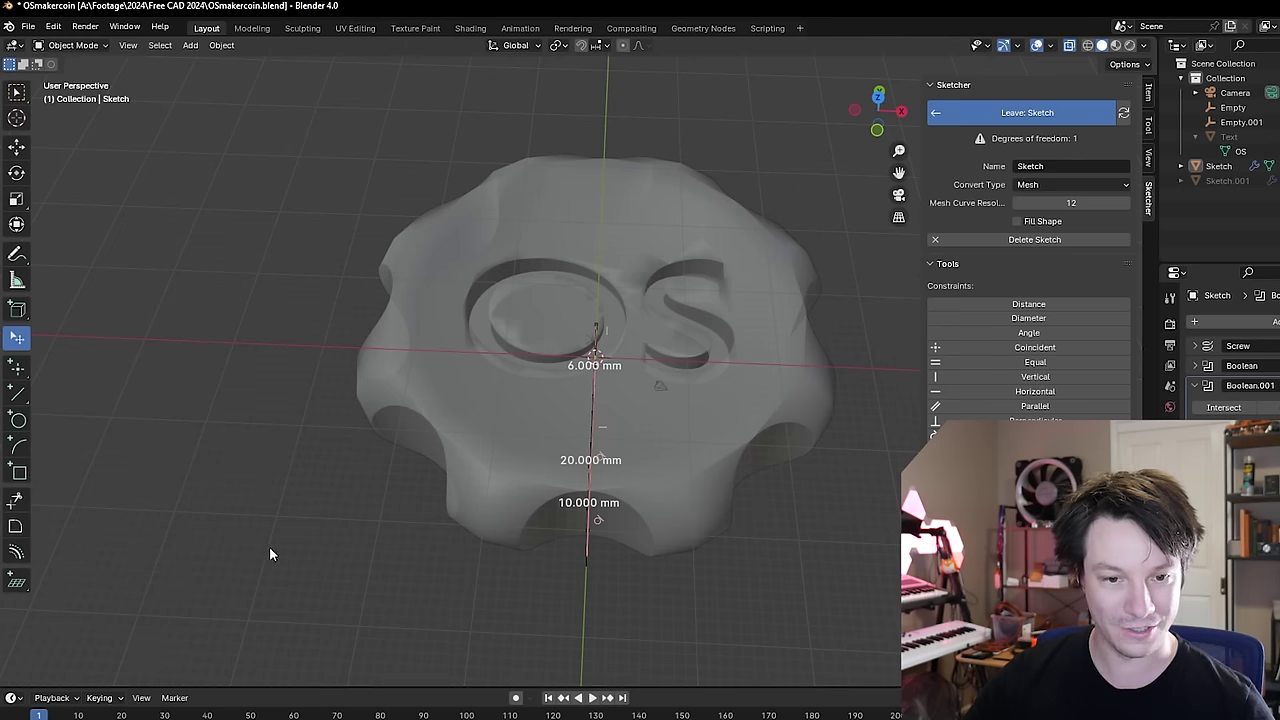
{"action": "mouse_move", "coordinate": [271, 418]}
{"action": "middle_mouse_down"}
{"action": "mouse_move", "coordinate": [323, 386]}
{"action": "mouse_move", "coordinate": [405, 377]}
{"action": "mouse_move", "coordinate": [437, 354]}
{"action": "mouse_move", "coordinate": [678, 285]}
{"action": "middle_mouse_up"}
{"action": "scroll", "coordinate": [672, 247], "scroll_direction": "up", "scroll_amount": 3}
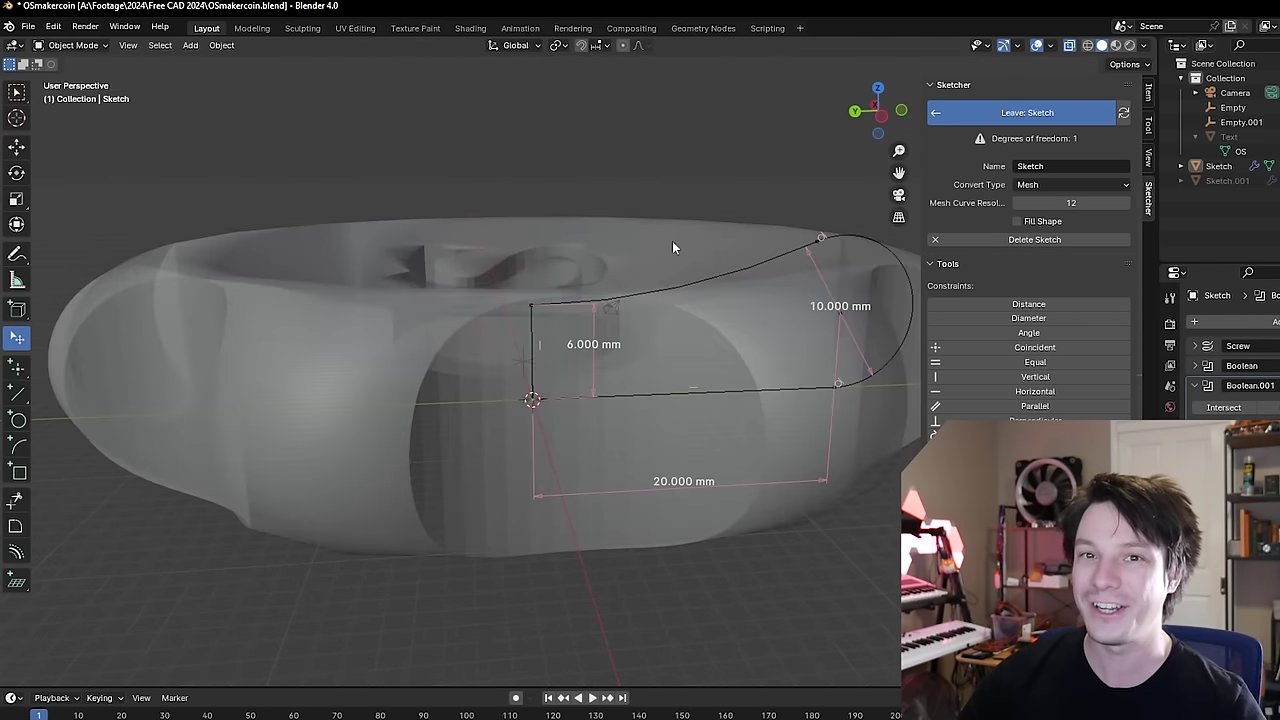
{"action": "middle_click_drag", "start_coordinate": [672, 241], "coordinate": [526, 283], "text": "shift"}
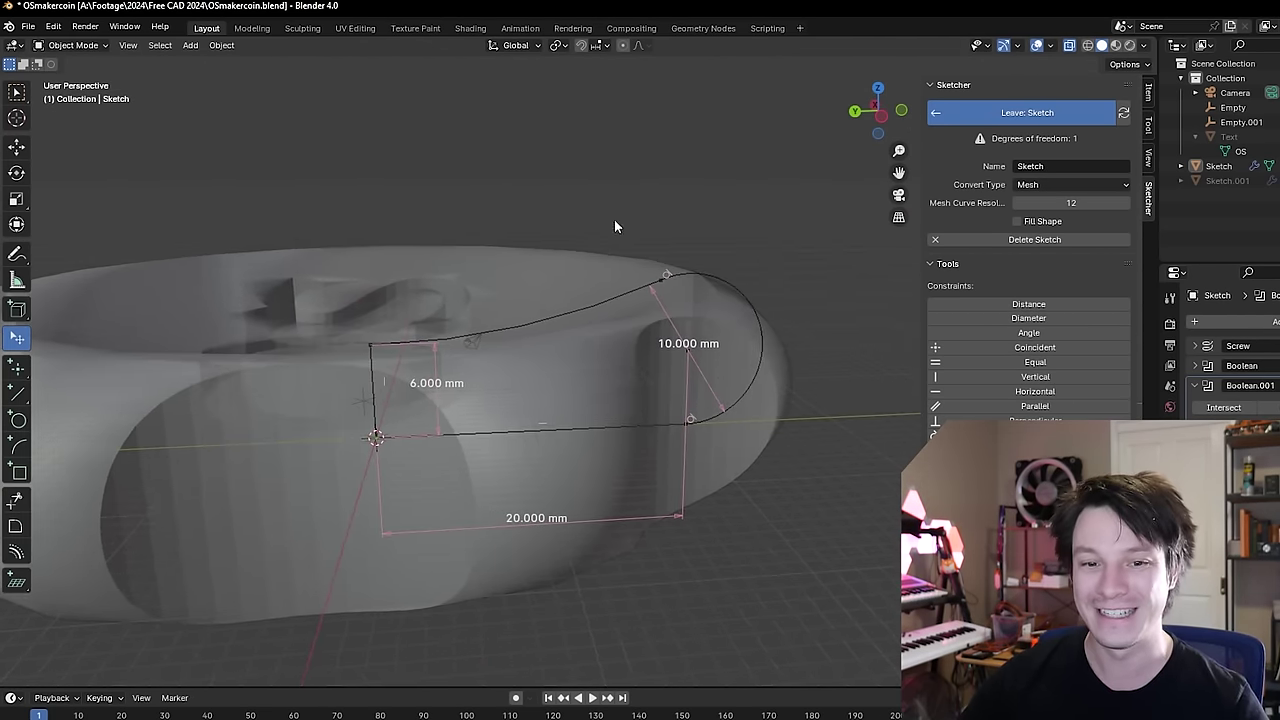
{"action": "middle_click_drag", "start_coordinate": [648, 205], "coordinate": [617, 217]}
{"action": "mouse_move", "coordinate": [829, 284]}
{"action": "middle_mouse_down"}
{"action": "mouse_move", "coordinate": [770, 243]}
{"action": "mouse_move", "coordinate": [634, 206]}
{"action": "middle_mouse_up"}
{"action": "mouse_move", "coordinate": [549, 157]}
{"action": "middle_mouse_down"}
{"action": "mouse_move", "coordinate": [450, 178]}
{"action": "mouse_move", "coordinate": [474, 166]}
{"action": "mouse_move", "coordinate": [423, 237]}
{"action": "mouse_move", "coordinate": [616, 147]}
{"action": "middle_mouse_up"}
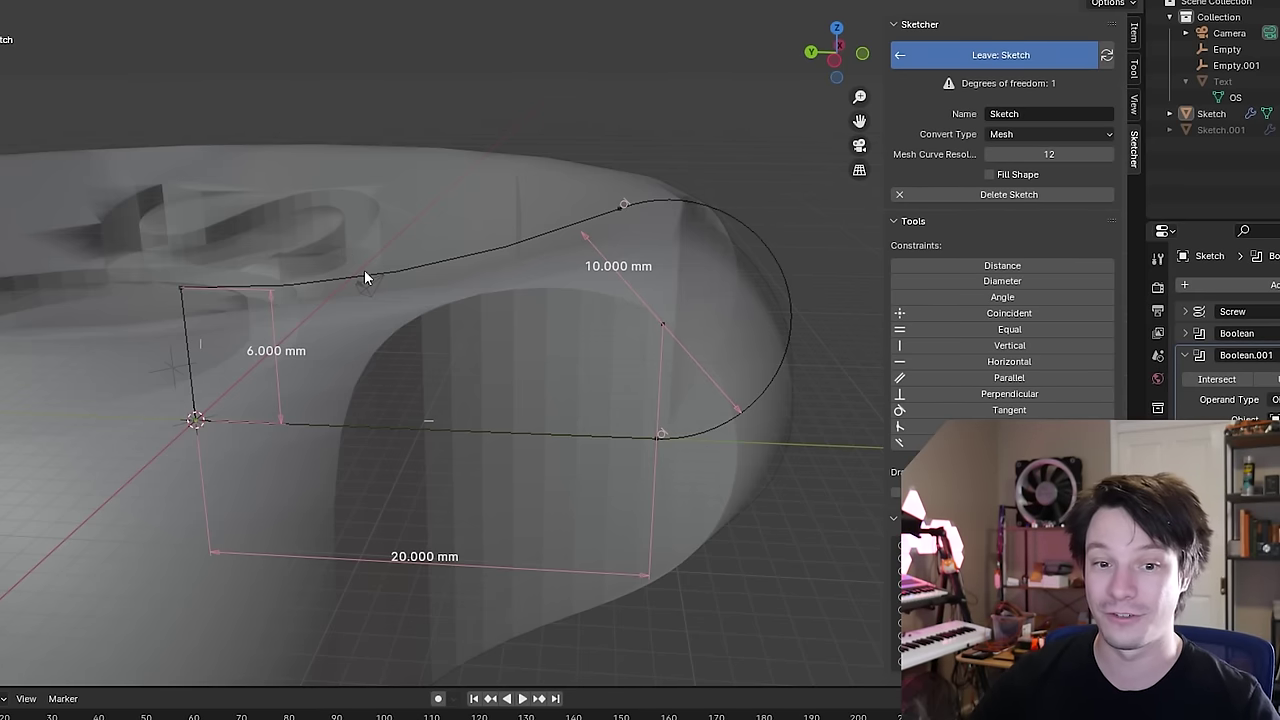
Remove the 10 mm diameter constraint from the profile's rounded end and move the arc freely
{"action": "right_click", "coordinate": [606, 264]}
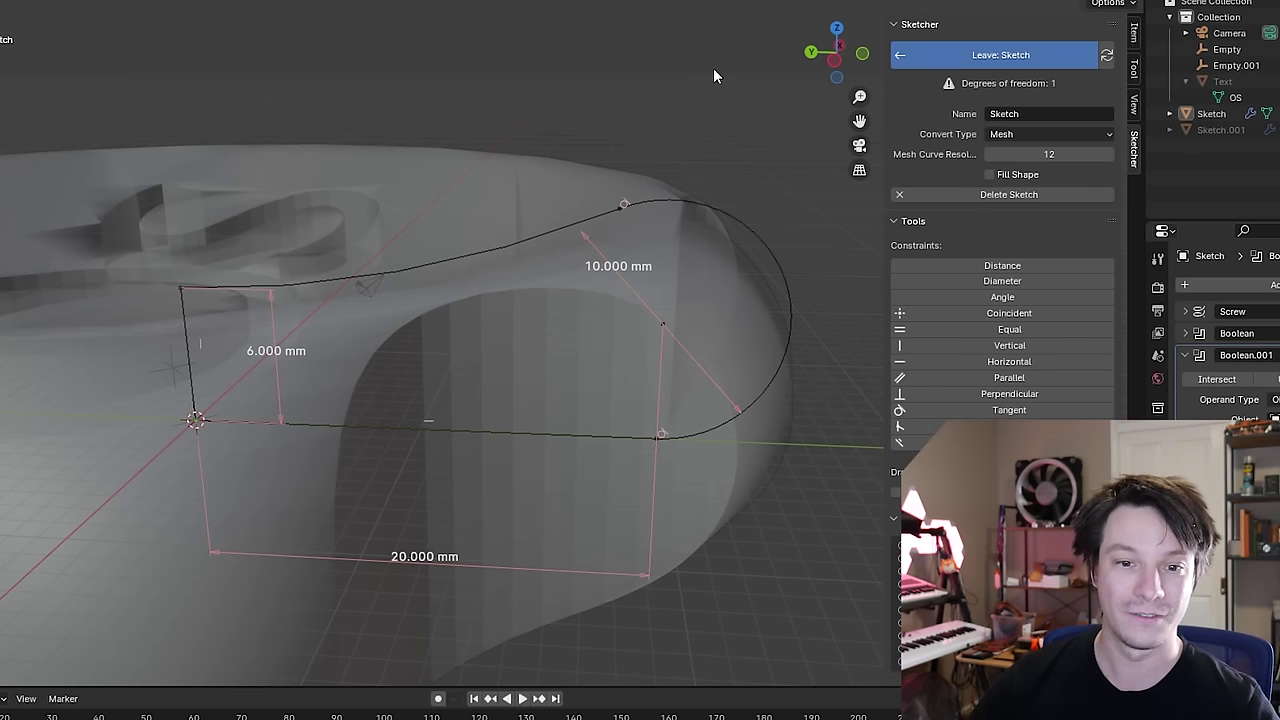
{"action": "mouse_move", "coordinate": [632, 203]}
{"action": "middle_mouse_down"}
{"action": "mouse_move", "coordinate": [621, 206]}
{"action": "mouse_move", "coordinate": [646, 185]}
{"action": "middle_mouse_up"}
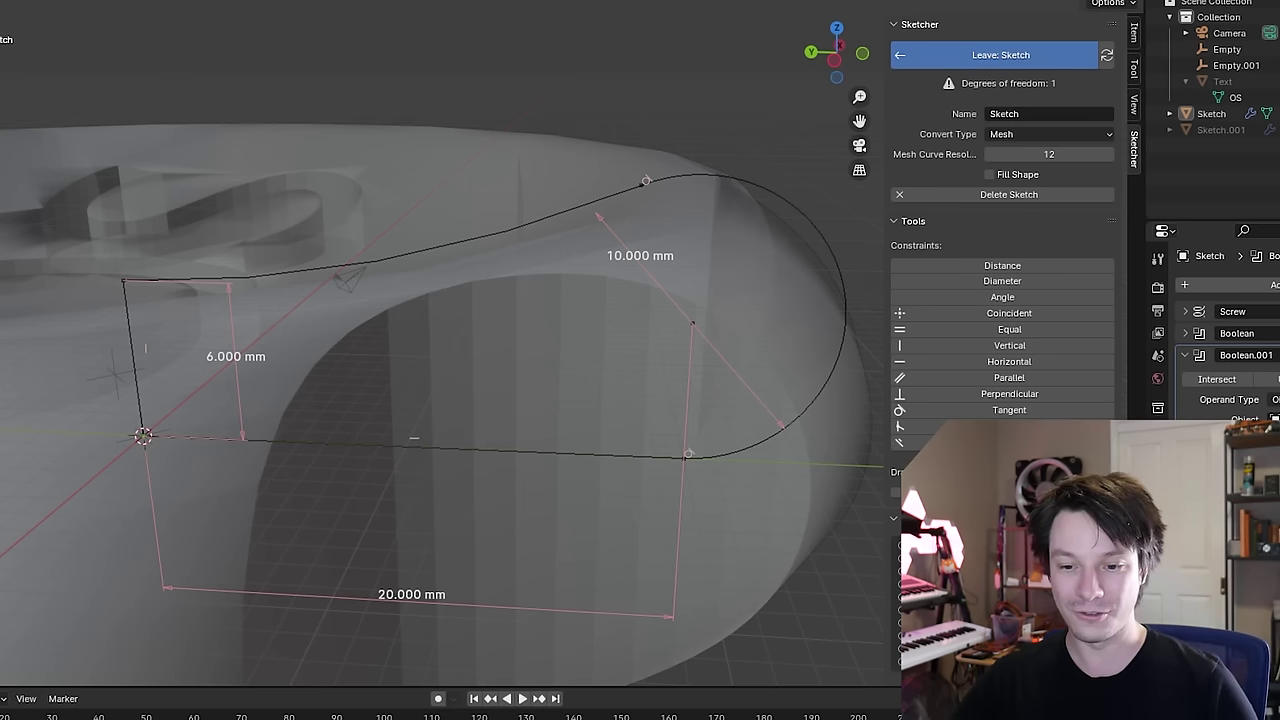
{"action": "scroll", "coordinate": [1026, 302], "scroll_direction": "down", "scroll_amount": 5}
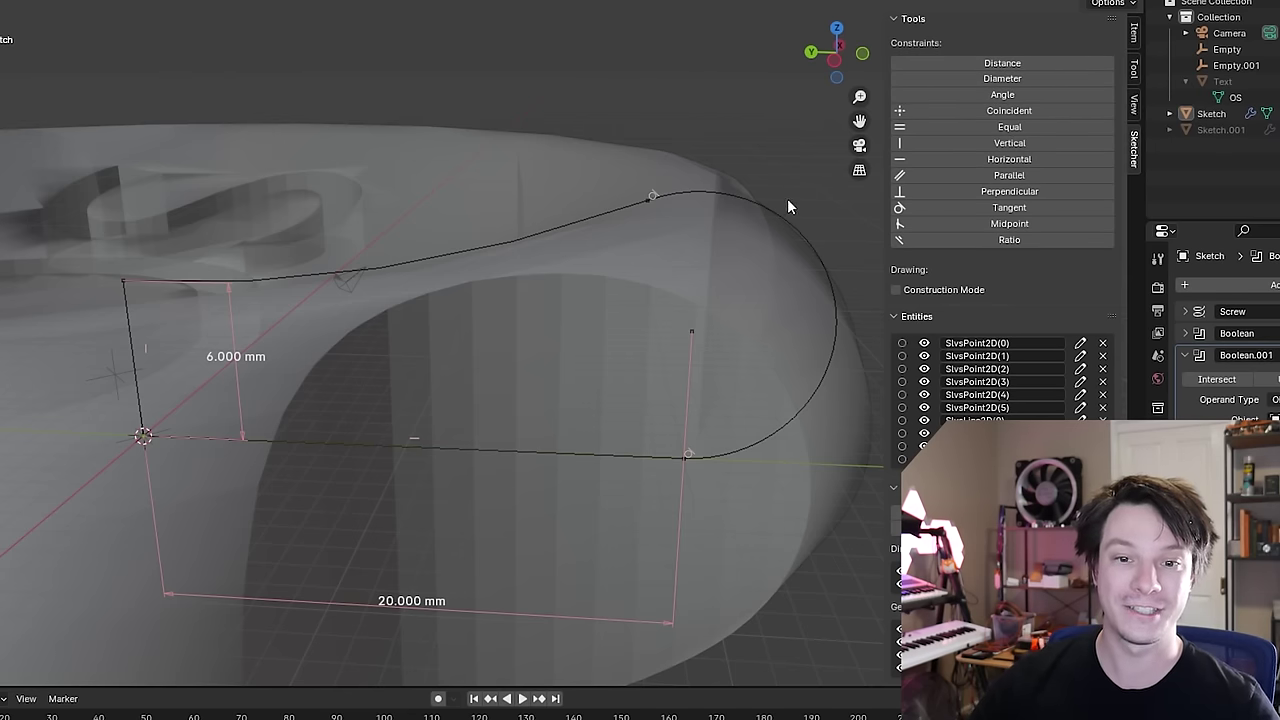
{"action": "mouse_move", "coordinate": [787, 206]}
{"action": "left_mouse_down"}
{"action": "mouse_move", "coordinate": [791, 126]}
{"action": "mouse_move", "coordinate": [743, 229]}
{"action": "mouse_move", "coordinate": [764, 108]}
{"action": "mouse_move", "coordinate": [740, 266]}
{"action": "mouse_move", "coordinate": [720, 86]}
{"action": "mouse_move", "coordinate": [692, 289]}
{"action": "mouse_move", "coordinate": [694, 86]}
{"action": "mouse_move", "coordinate": [700, 143]}
{"action": "mouse_move", "coordinate": [674, 249]}
{"action": "mouse_move", "coordinate": [632, 47]}
{"action": "mouse_move", "coordinate": [623, 190]}
{"action": "mouse_move", "coordinate": [647, 179]}
{"action": "left_mouse_up"}
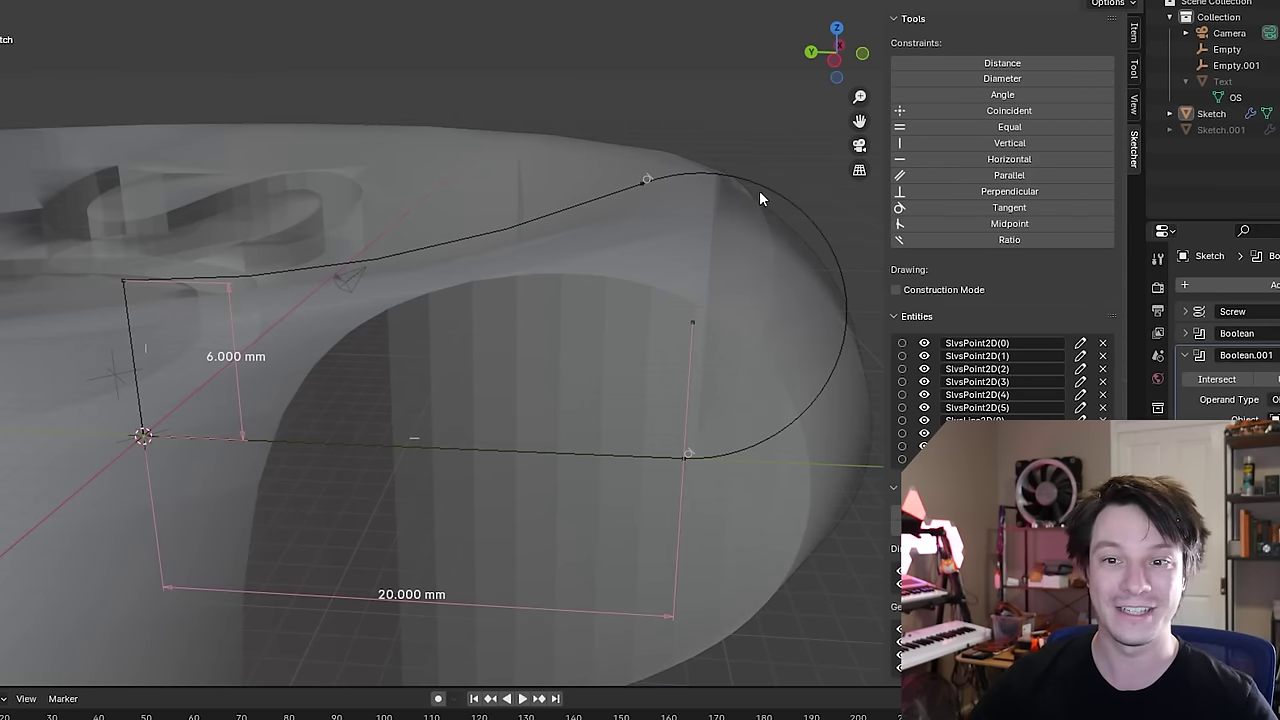
Add a Diameter constraint to the profile's rounded end and set it to 8 mm
{"action": "left_click", "coordinate": [1028, 85]}
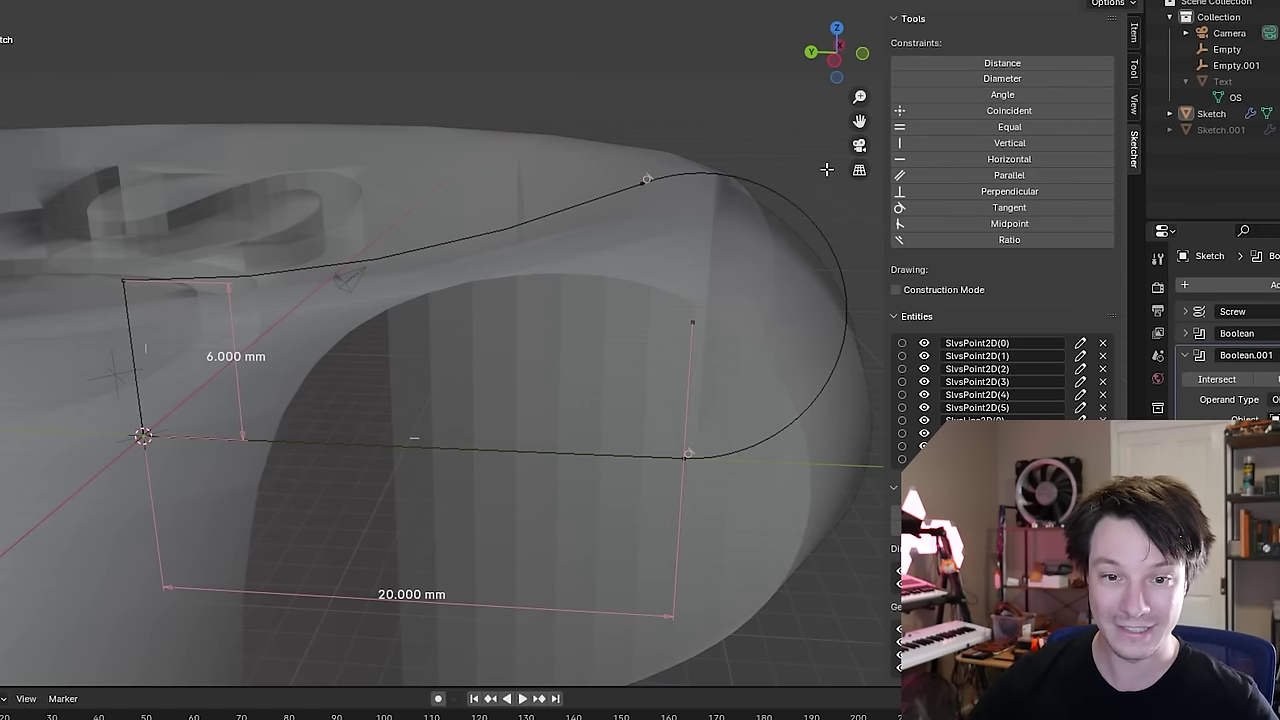
{"action": "left_click", "coordinate": [733, 160]}
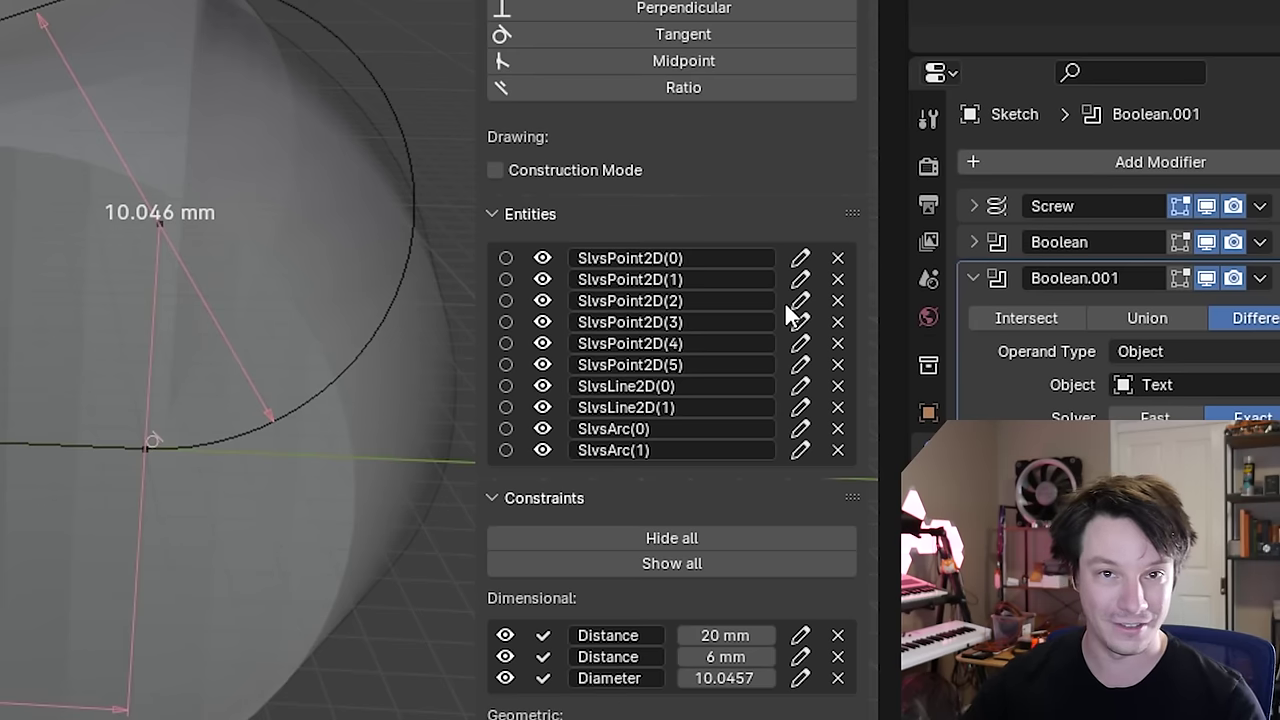
{"action": "scroll", "coordinate": [1068, 375], "scroll_direction": "down", "scroll_amount": 1}
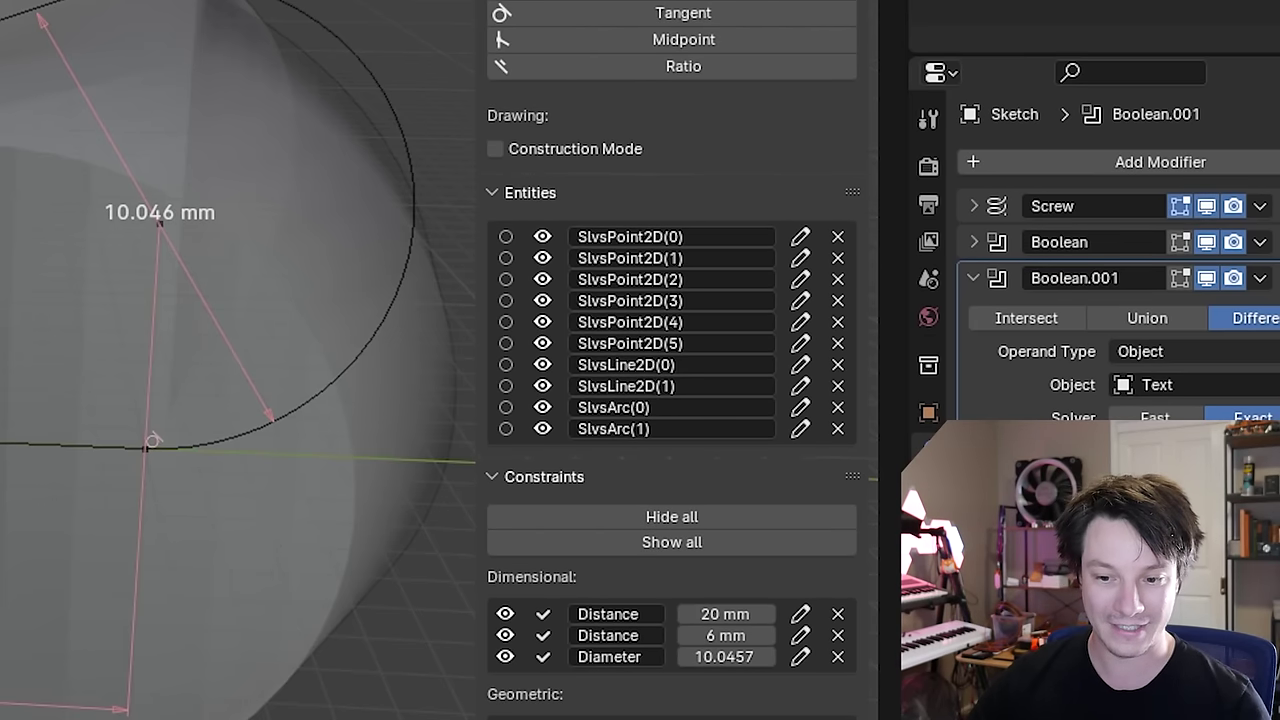
{"action": "left_click", "coordinate": [724, 657]}
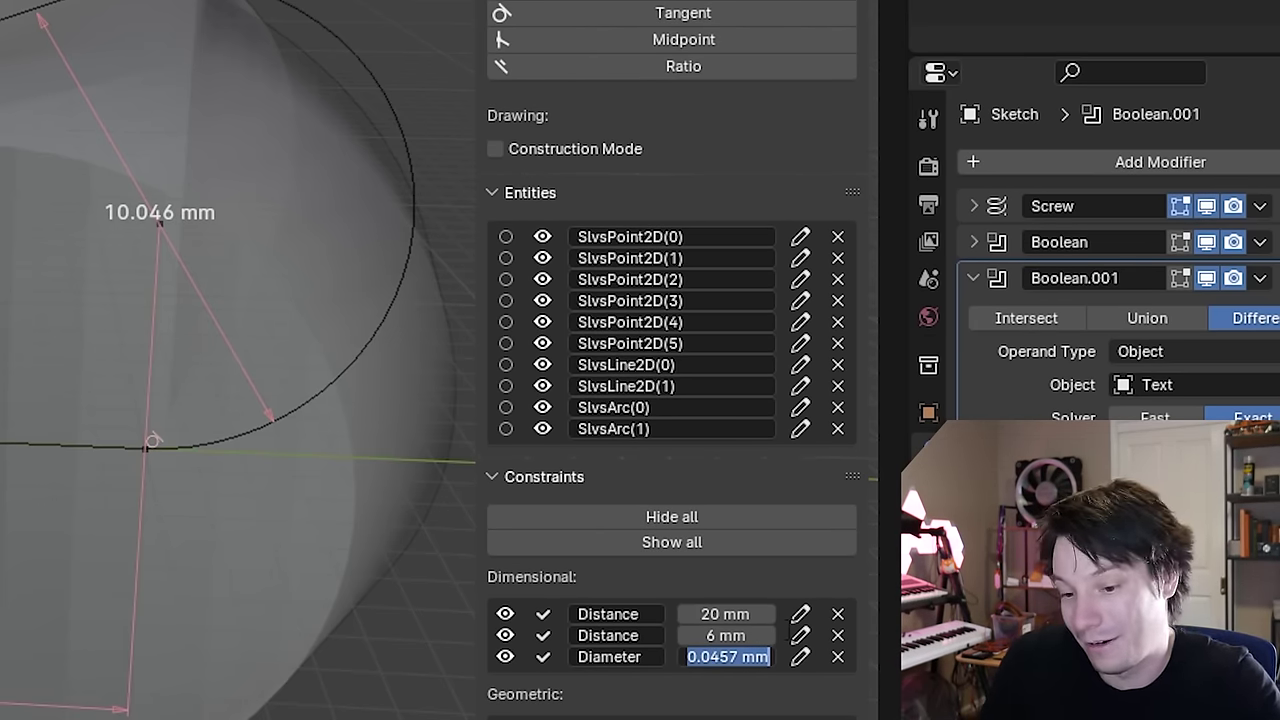
{"action": "type", "text": "8"}
{"action": "key", "text": "Return"}
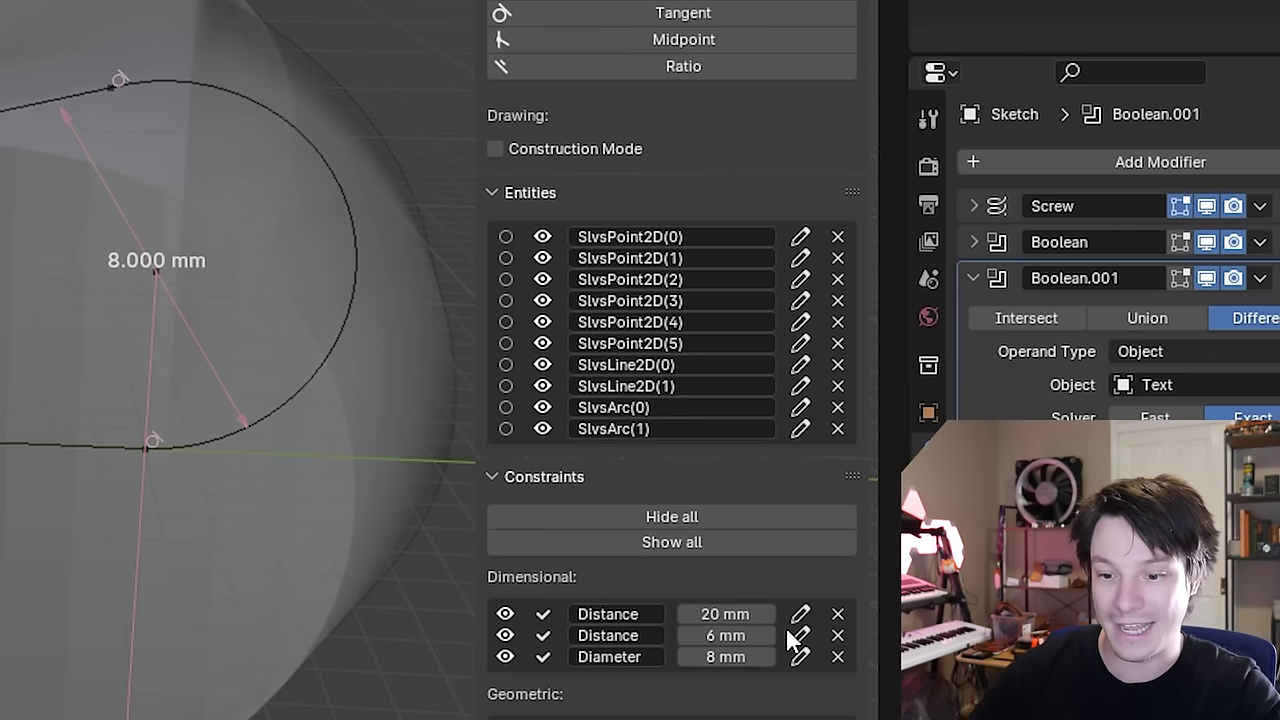
Set the rounded end's diameter constraint to 10 mm
{"action": "left_click", "coordinate": [762, 658]}
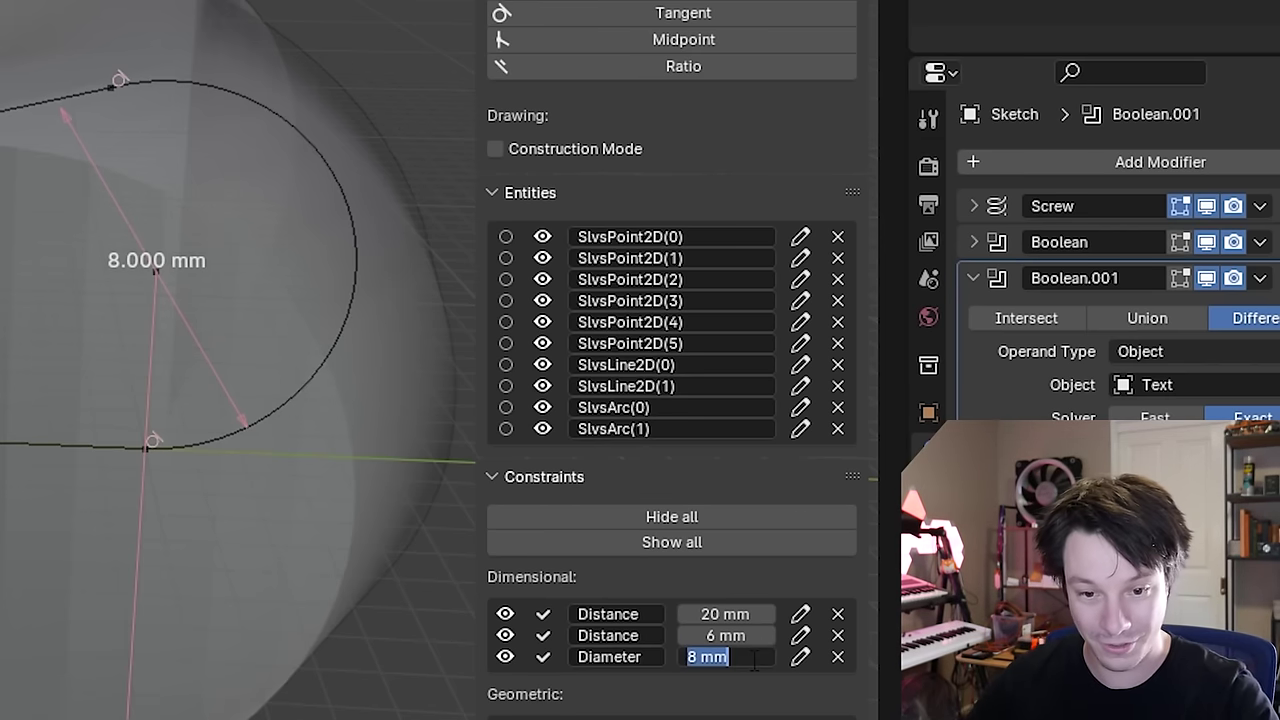
{"action": "type", "text": "10"}
{"action": "key", "text": "Return"}
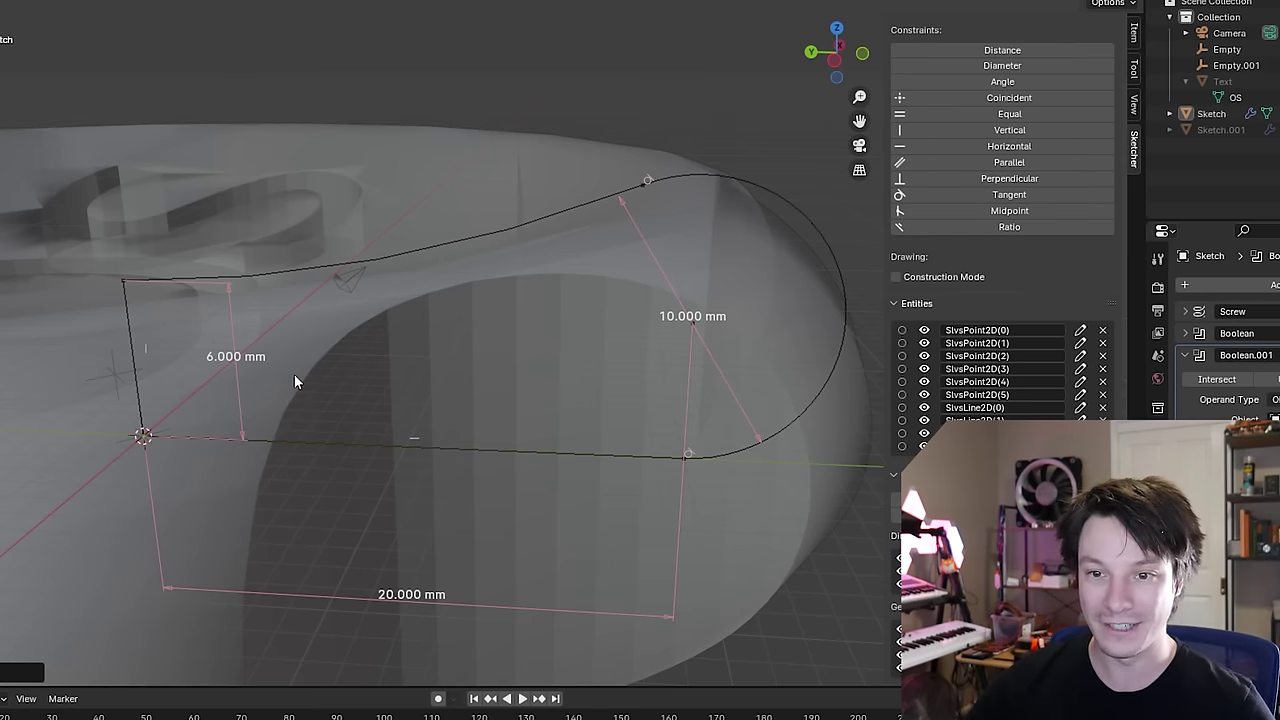
Review the sketch's Convert Type options and keep Mesh selected
{"action": "scroll", "coordinate": [953, 234], "scroll_direction": "up", "scroll_amount": 5}
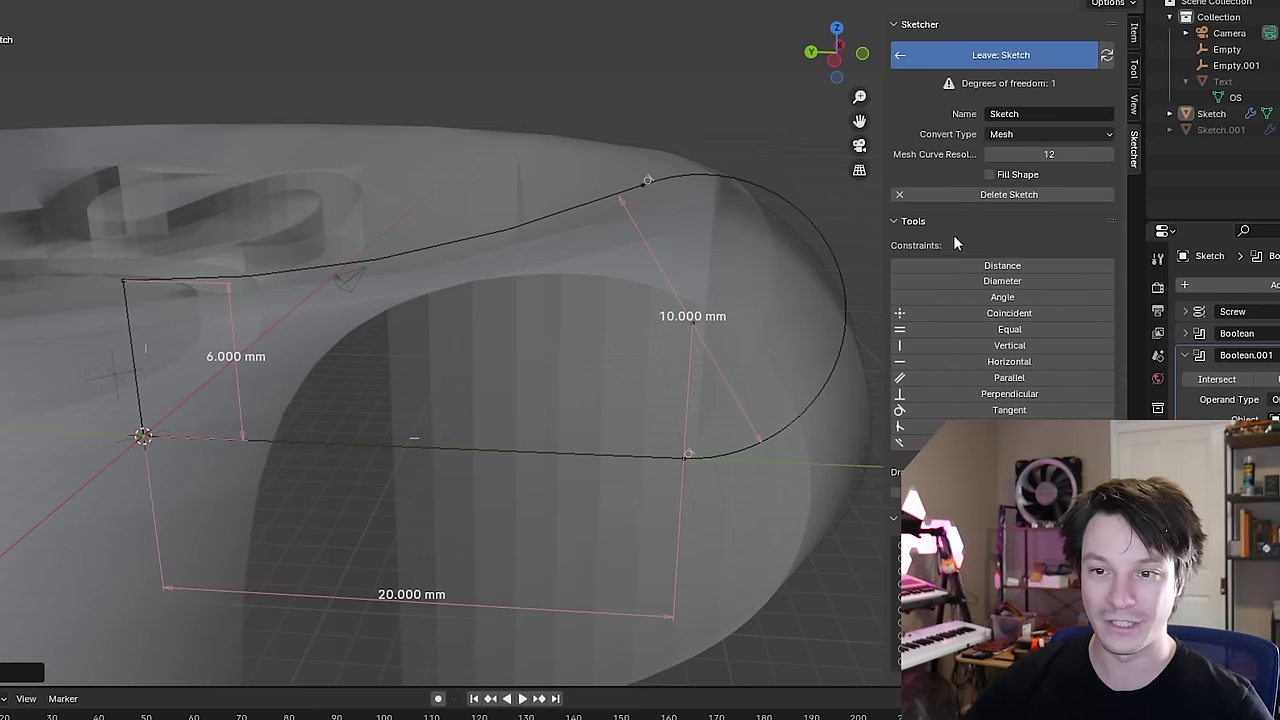
{"action": "left_click", "coordinate": [1061, 133]}
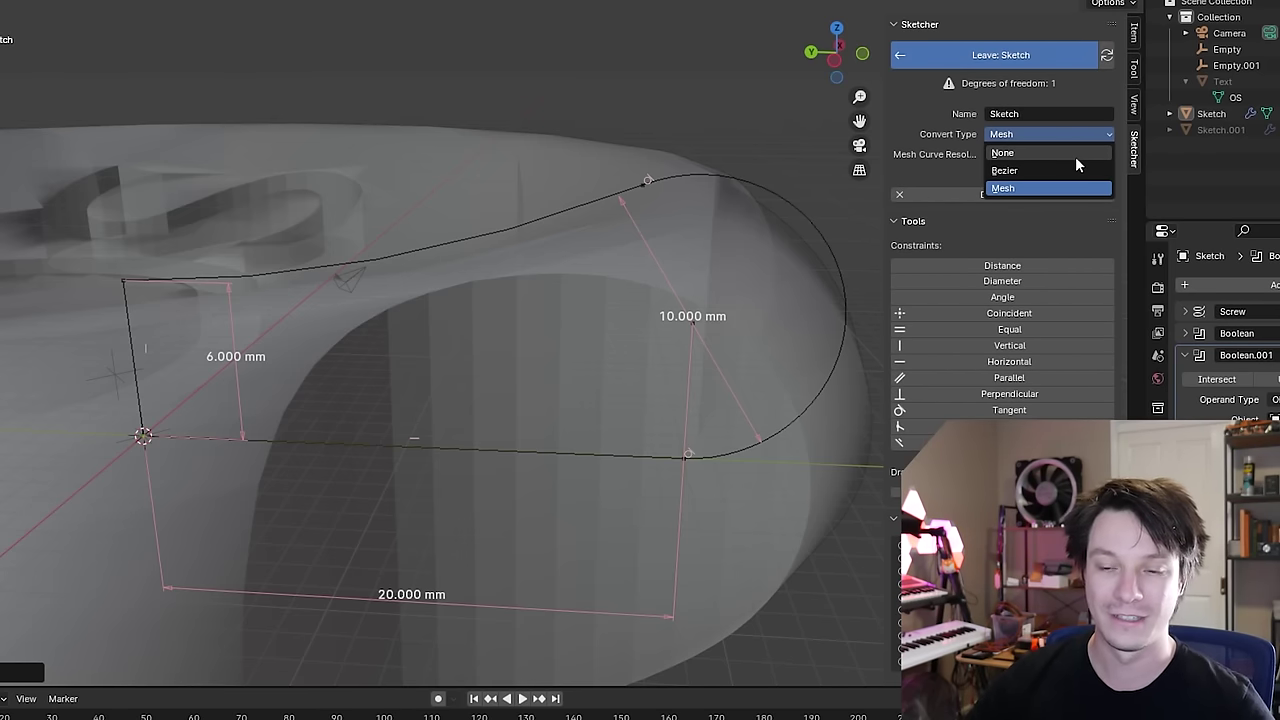
{"action": "left_click", "coordinate": [1044, 191]}
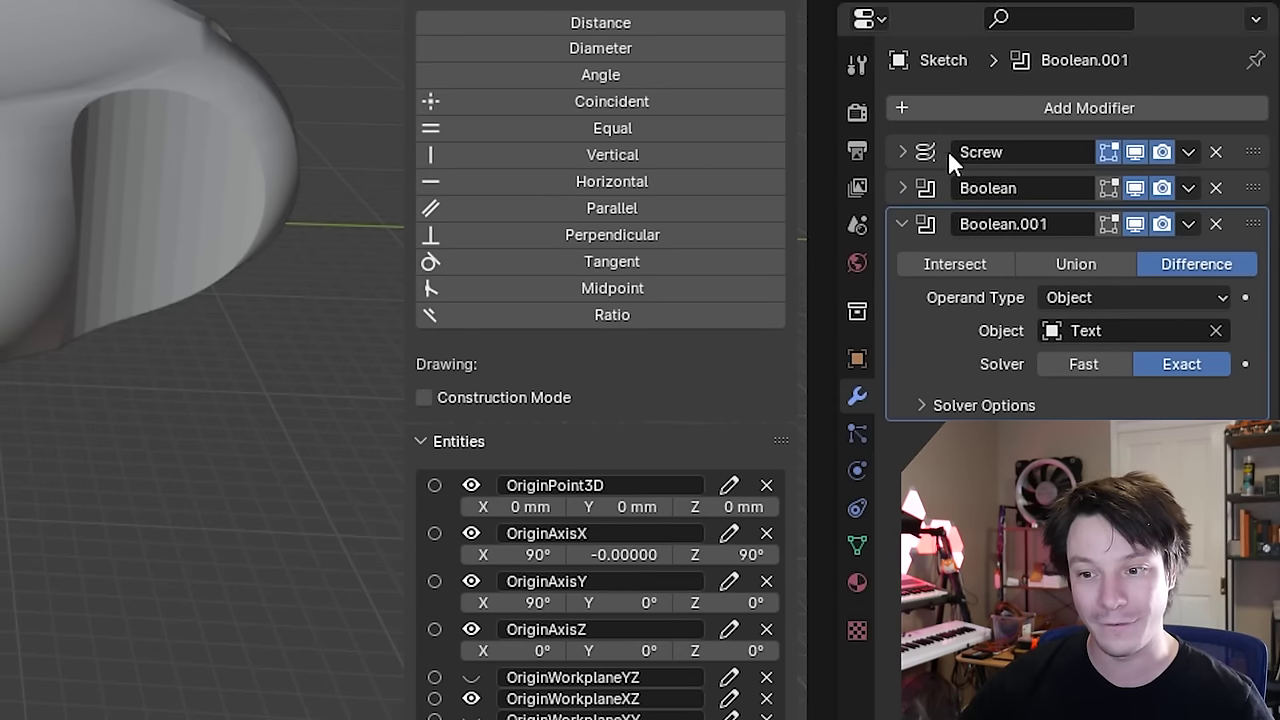
Expand the Sketch's Screw modifier and set its angle to 180°
{"action": "left_click", "coordinate": [948, 152]}
{"action": "left_click", "coordinate": [900, 152]}
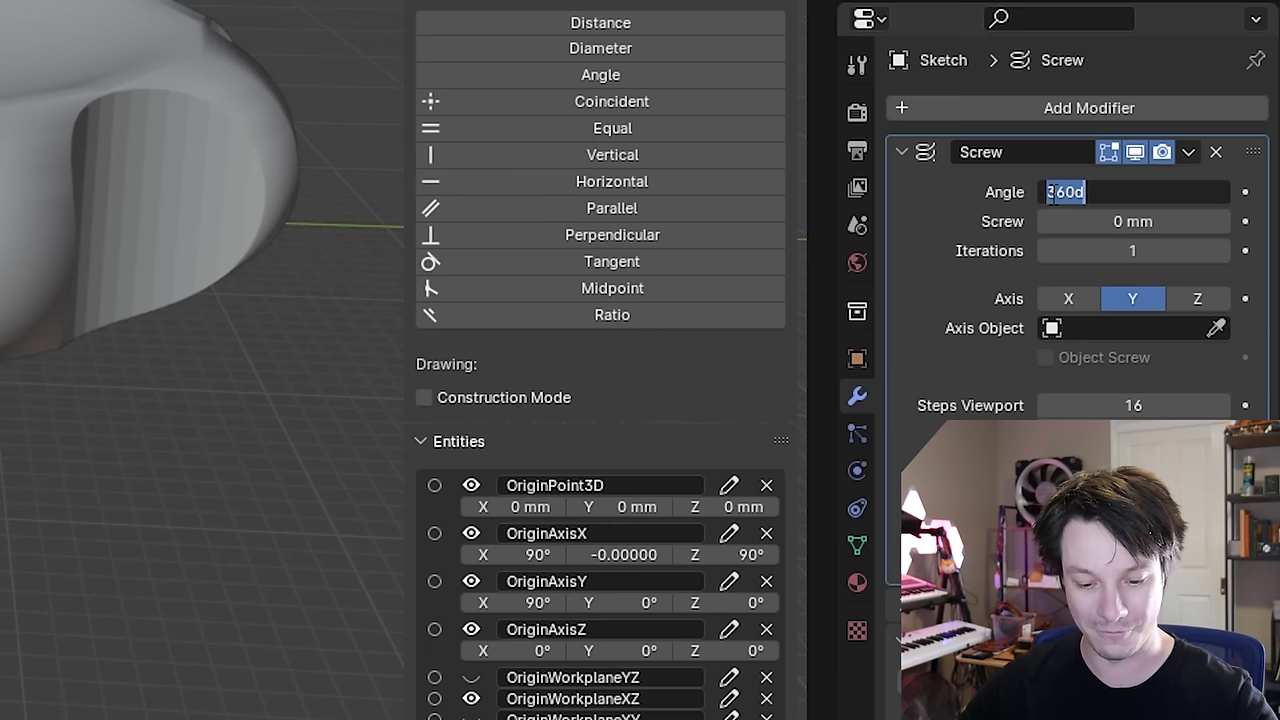
{"action": "type", "text": "180"}
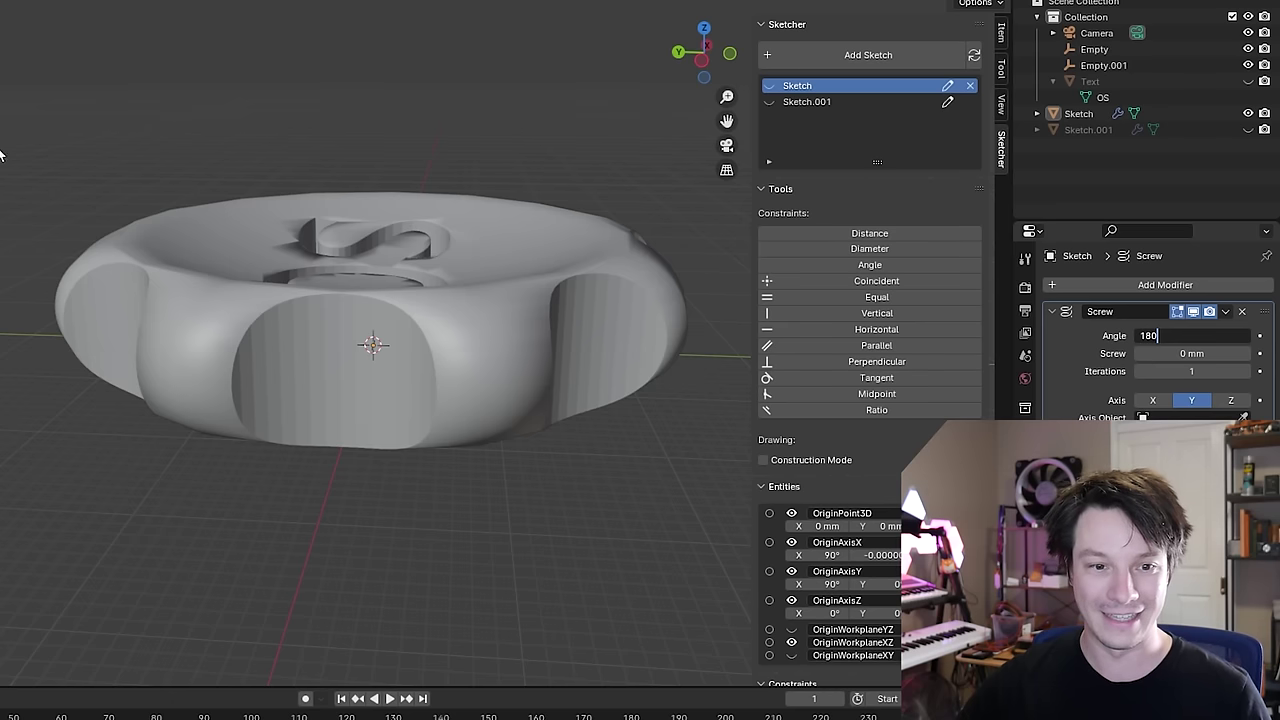
{"action": "key", "text": "Return"}
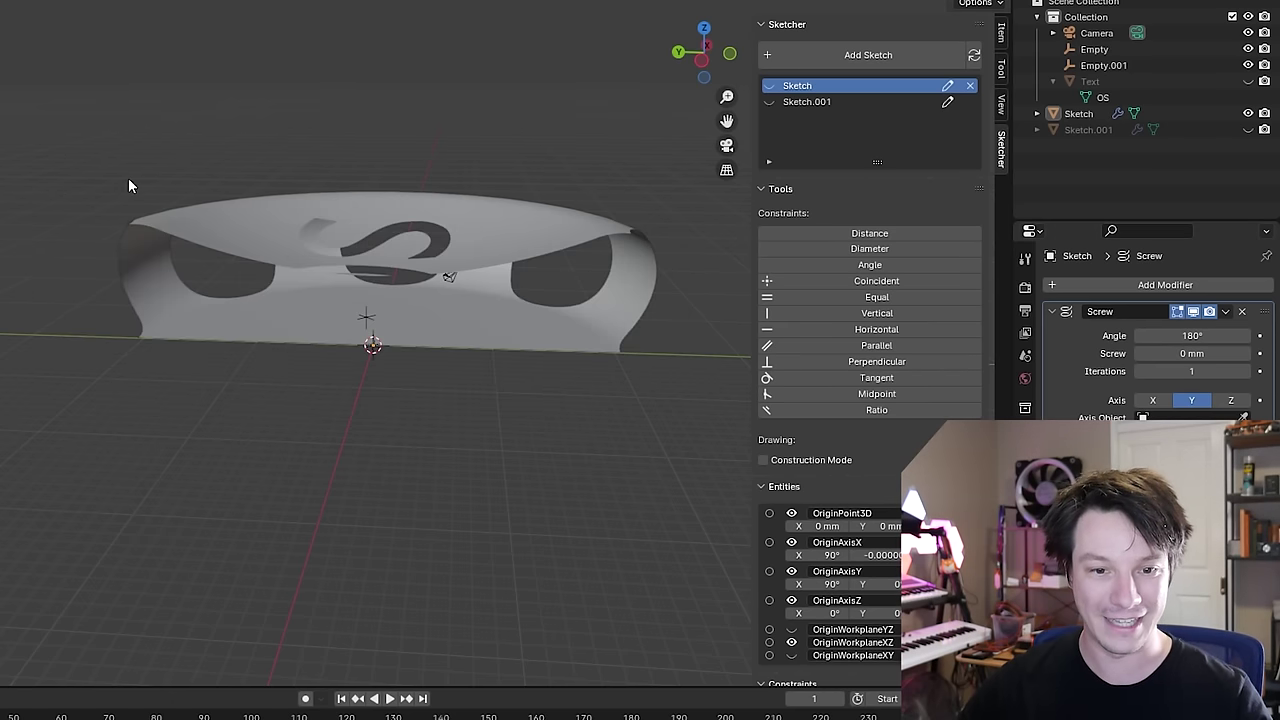
Examine the half-revolved coin at an angle and set the Screw modifier's angle to 360°
{"action": "middle_click_drag", "start_coordinate": [204, 191], "coordinate": [89, 252]}
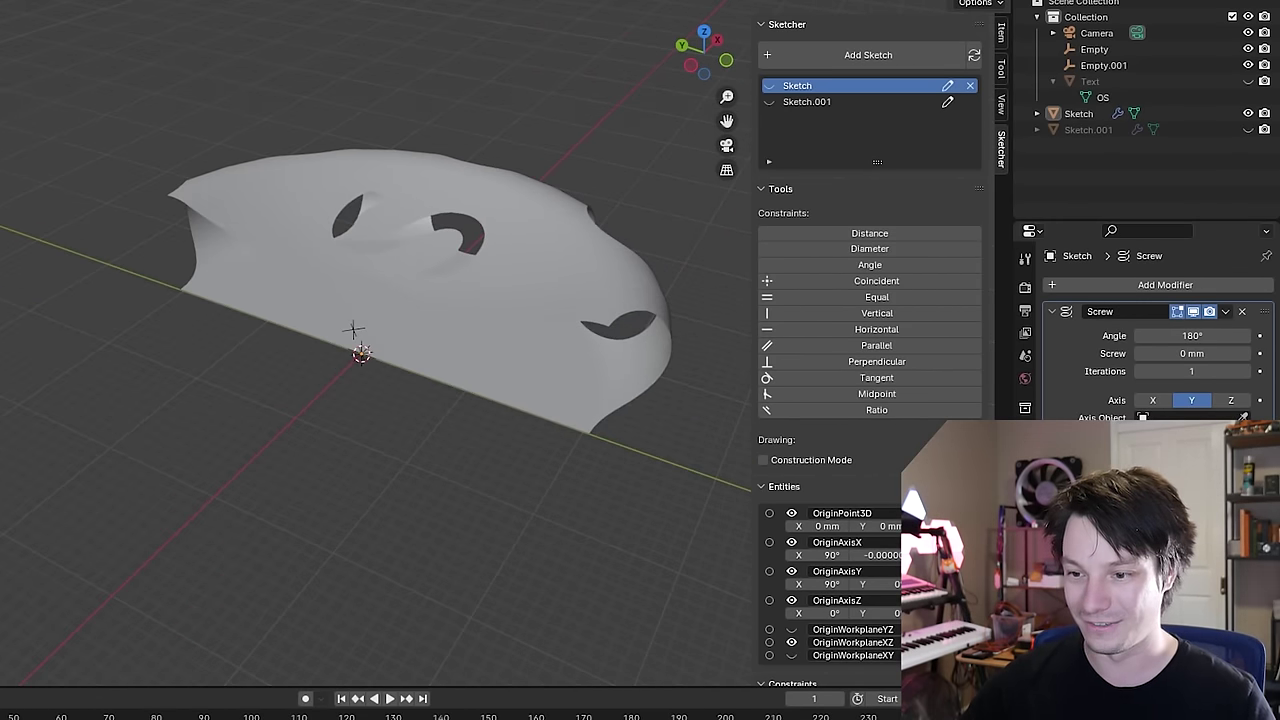
{"action": "double_click", "coordinate": [1182, 336]}
{"action": "type", "text": "179.99"}
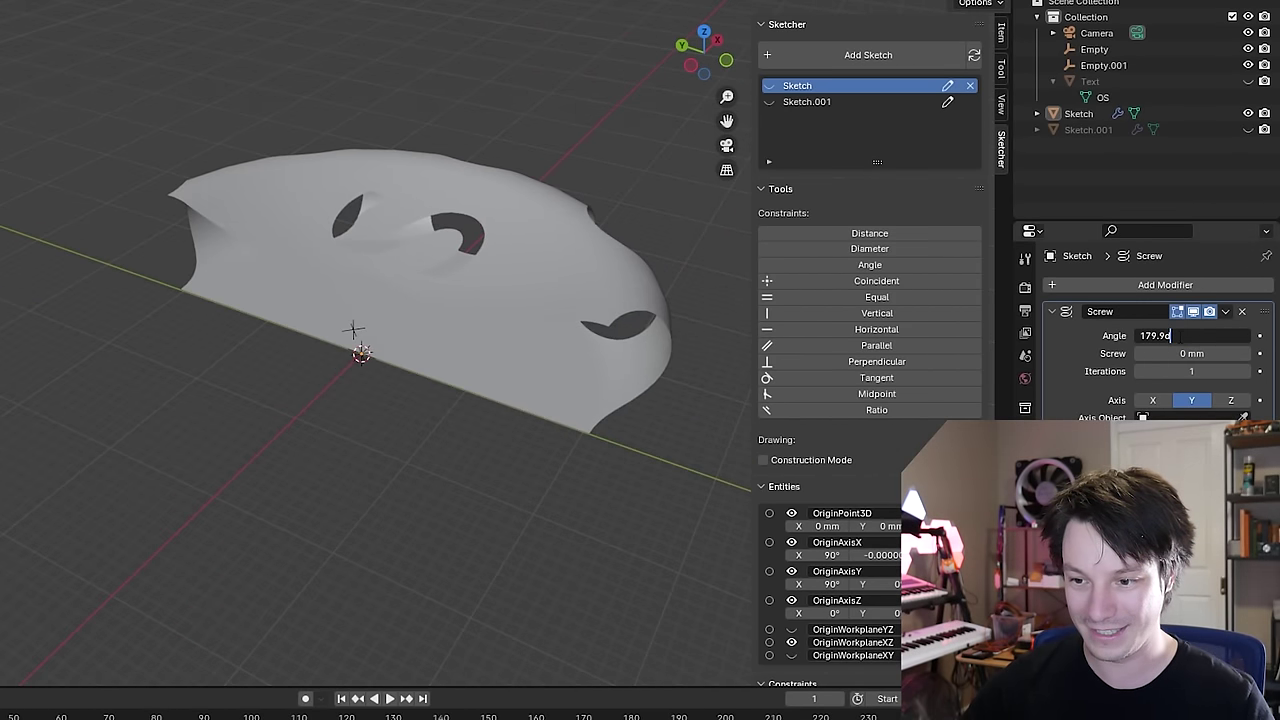
{"action": "type", "text": "d"}
{"action": "key", "text": "ctrl+a"}
{"action": "type", "text": "3"}
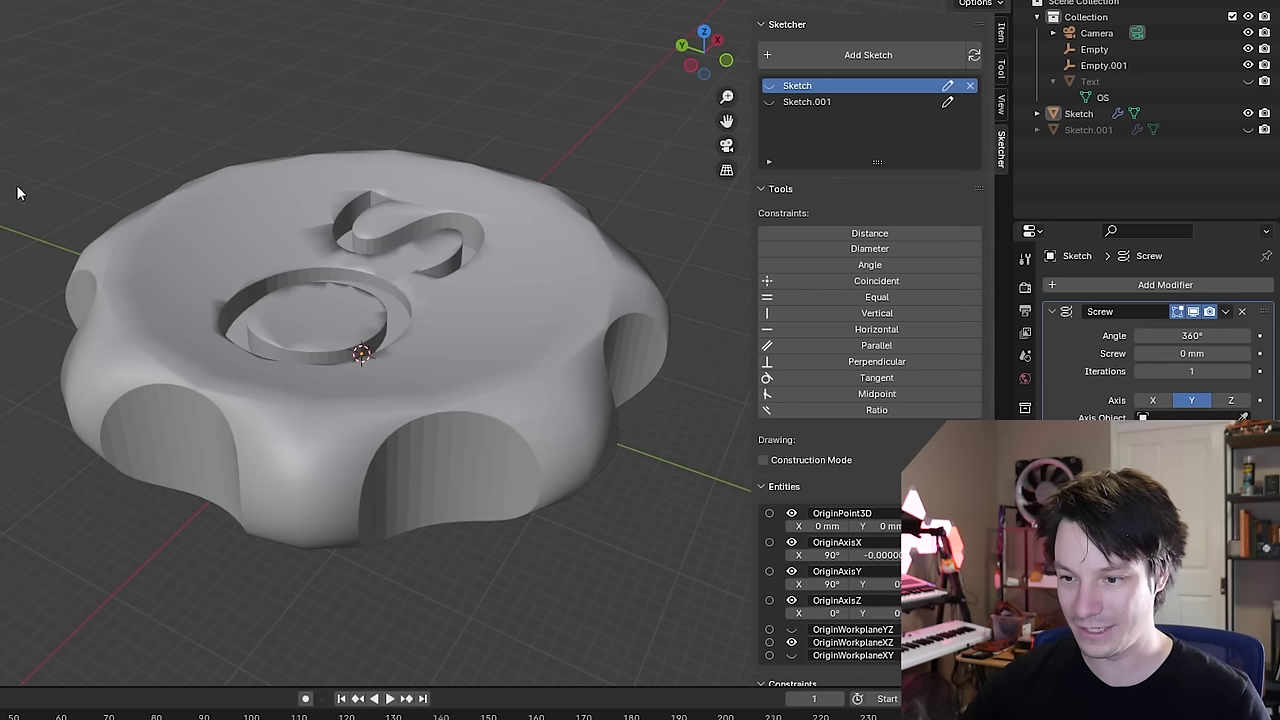
Open Sketch.001, the circular cutout's sketch, for editing
{"action": "left_click", "coordinate": [900, 101]}
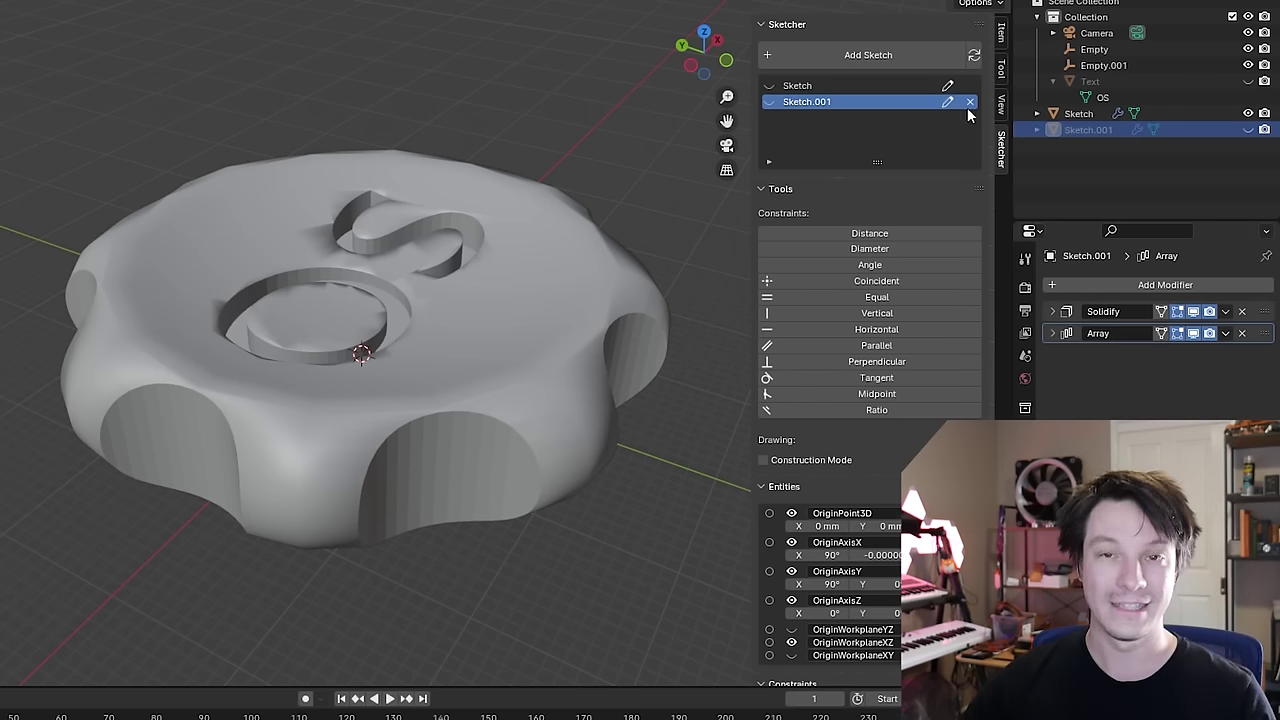
{"action": "left_click", "coordinate": [947, 101]}
{"action": "scroll", "coordinate": [140, 345], "scroll_direction": "down", "scroll_amount": 2}
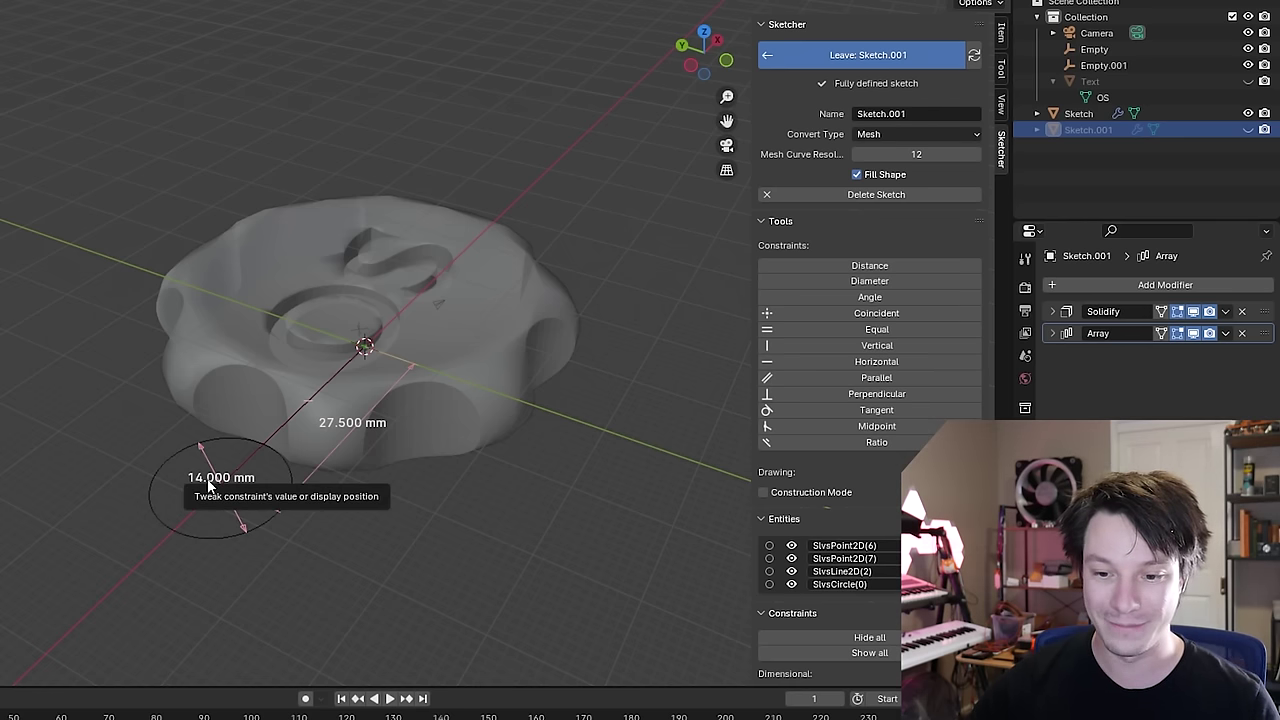
Set the cutout circle's diameter constraint to 10 mm and leave Sketch.001
{"action": "scroll", "coordinate": [860, 440], "scroll_direction": "down", "scroll_amount": 2}
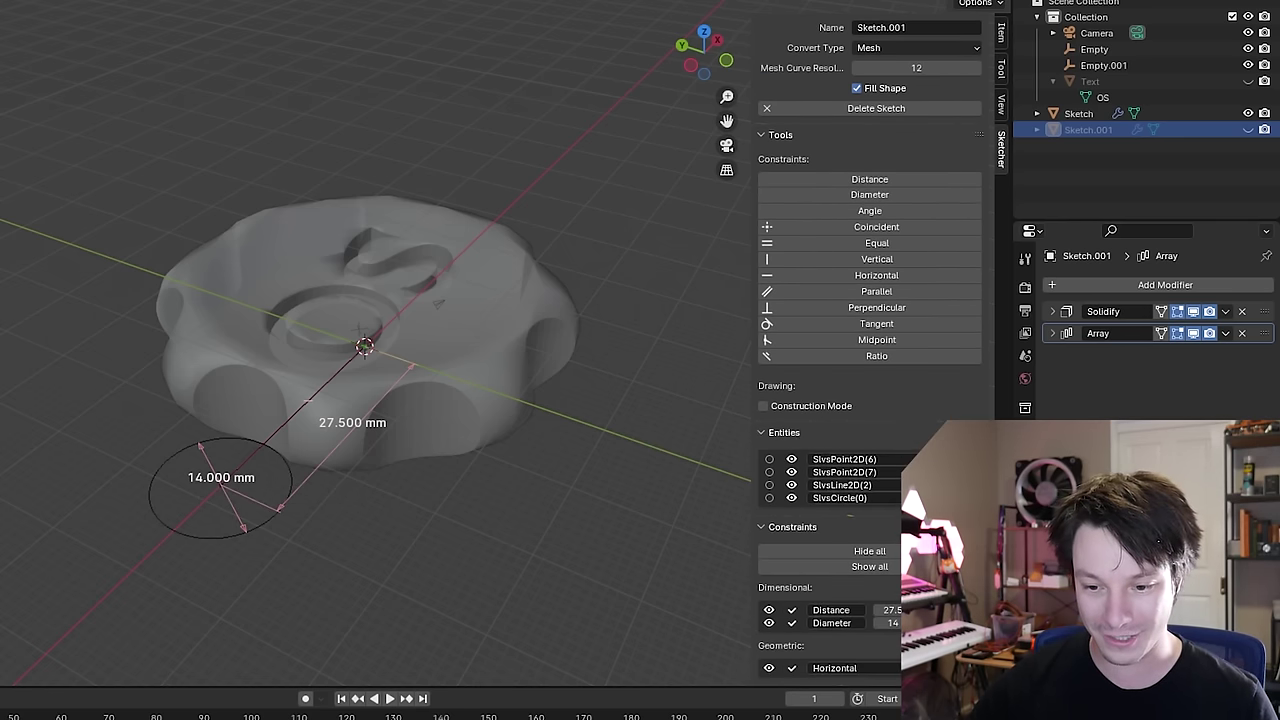
{"action": "left_click", "coordinate": [884, 623]}
{"action": "type", "text": "1"}
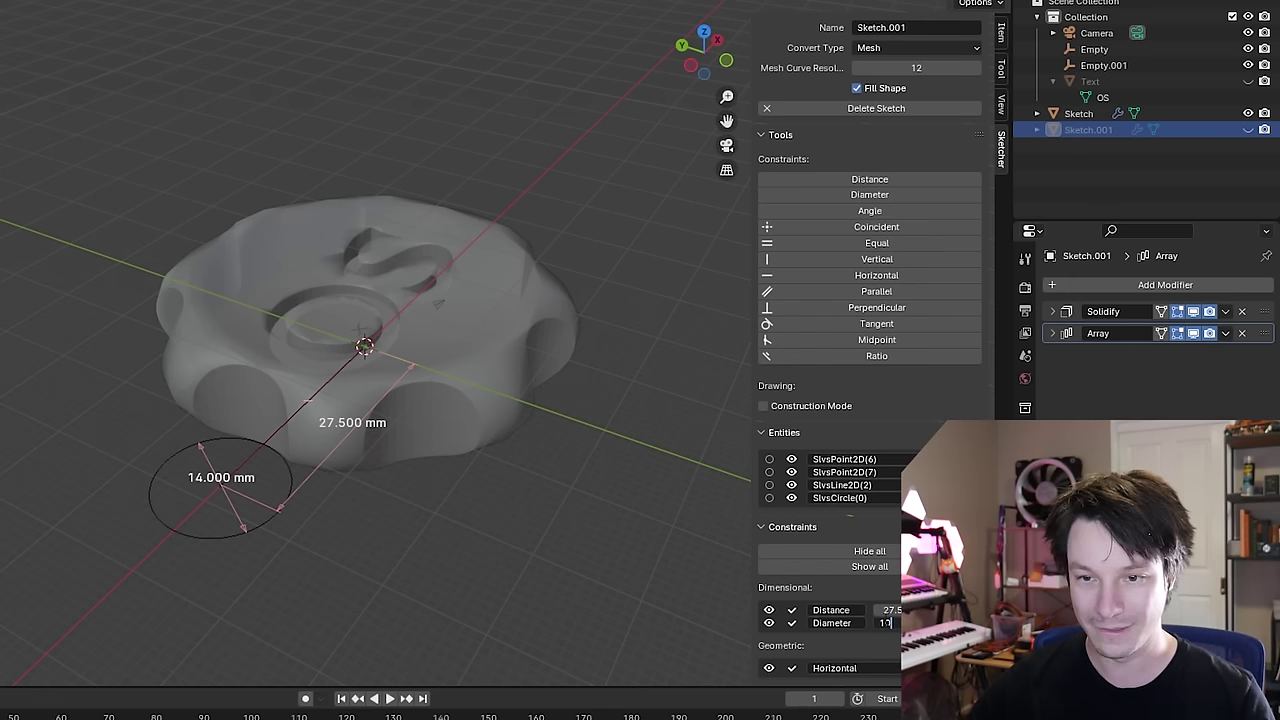
{"action": "type", "text": "0"}
{"action": "key", "text": "Return"}
{"action": "scroll", "coordinate": [870, 90], "scroll_direction": "up", "scroll_amount": 2}
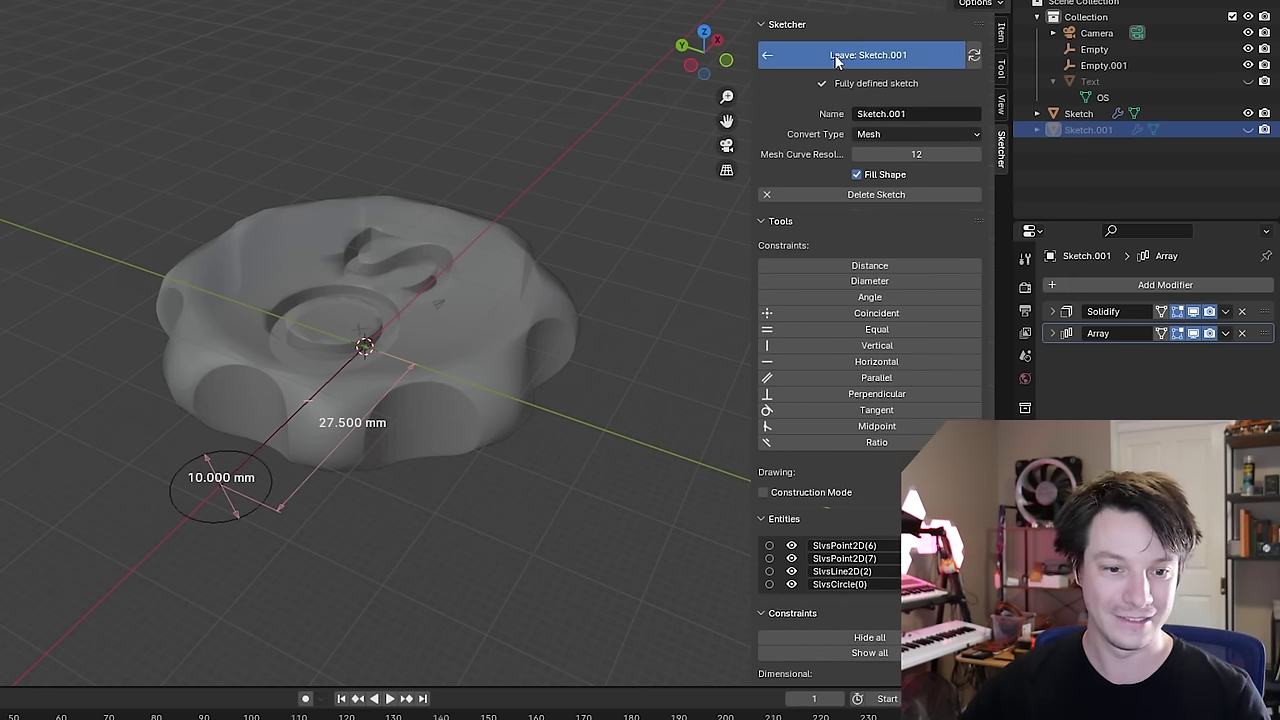
{"action": "left_click", "coordinate": [836, 55]}
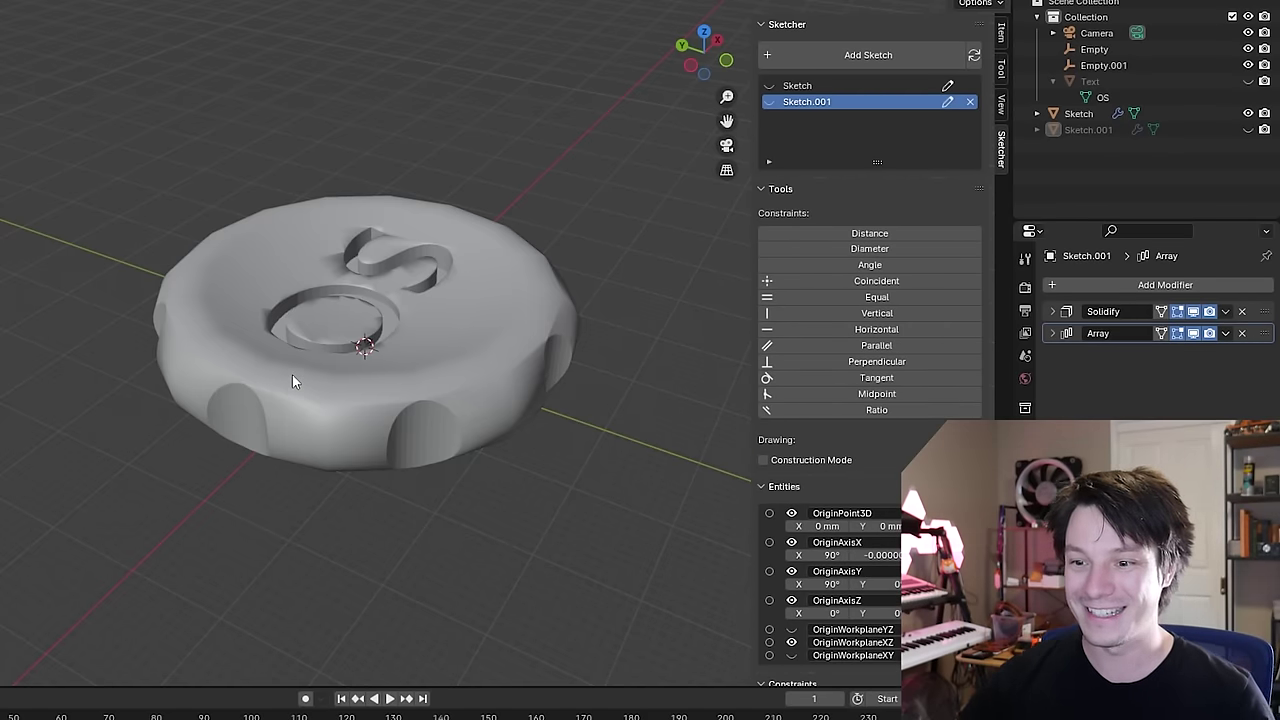
Select the Sketch object, expand its first Boolean modifier and examine the coin's edge cutouts up close
{"action": "left_click", "coordinate": [1080, 114]}
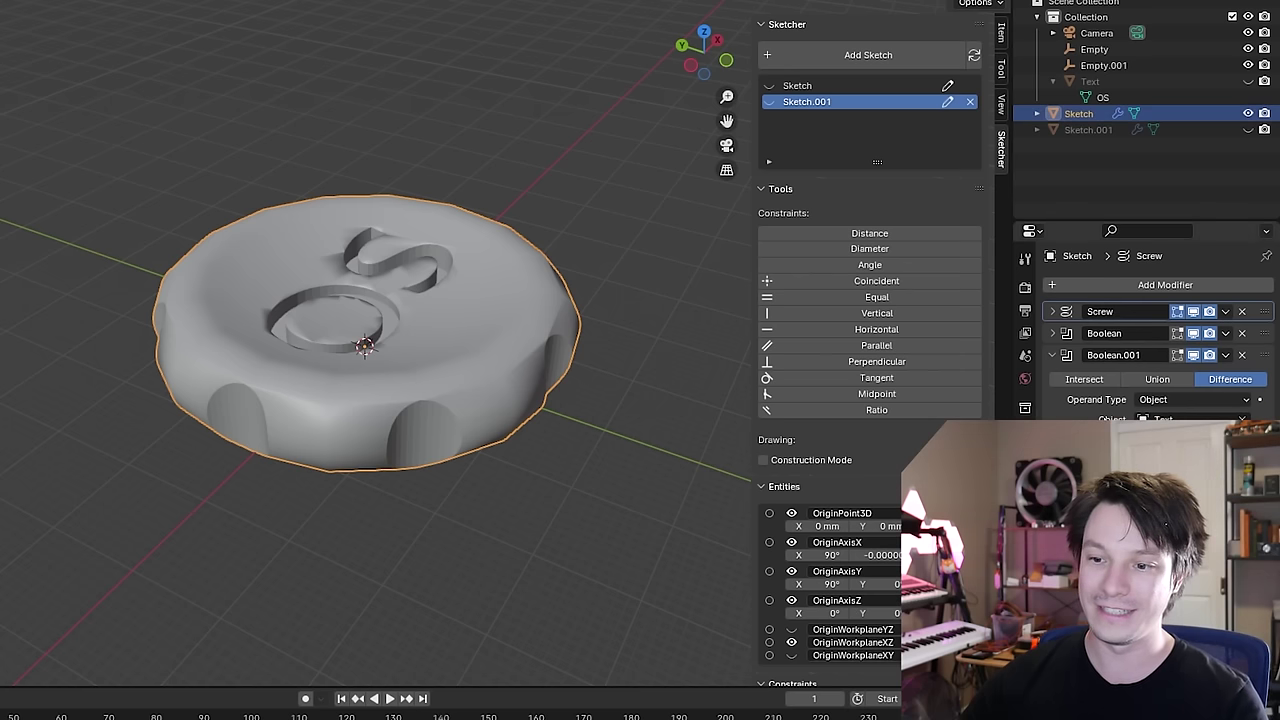
{"action": "left_click", "coordinate": [1106, 327]}
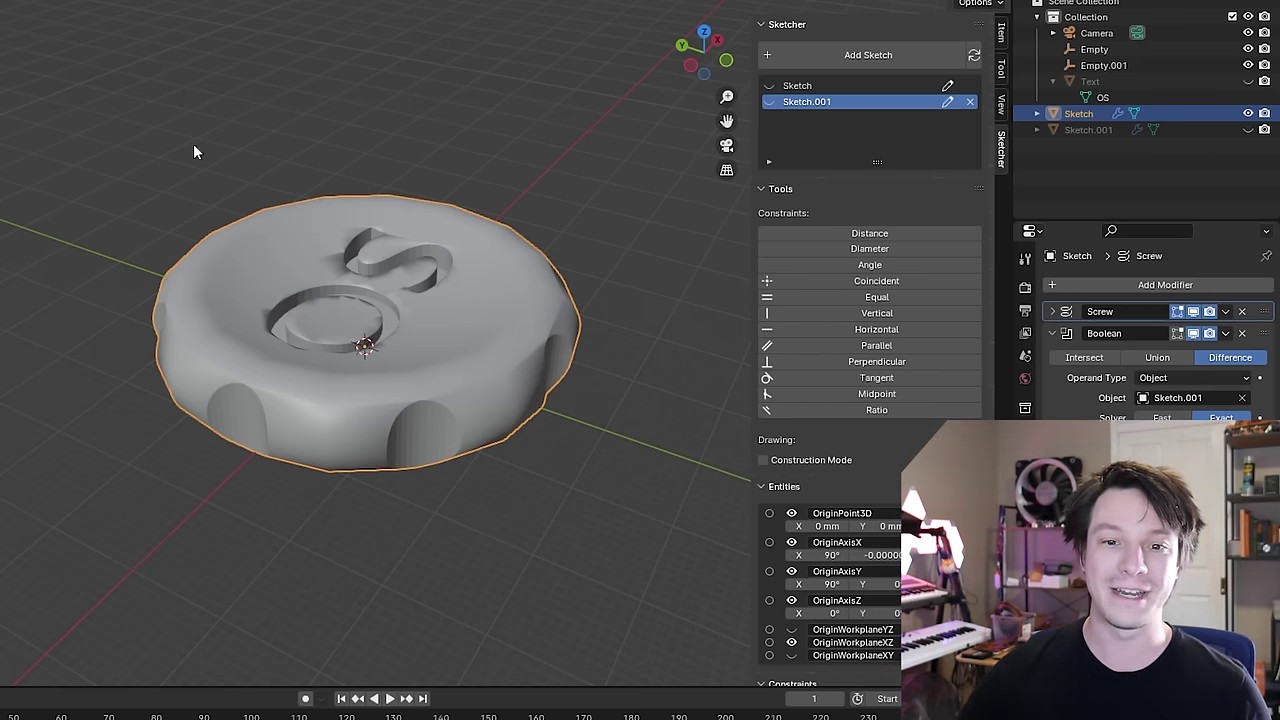
{"action": "scroll", "coordinate": [163, 226], "scroll_direction": "up", "scroll_amount": 2}
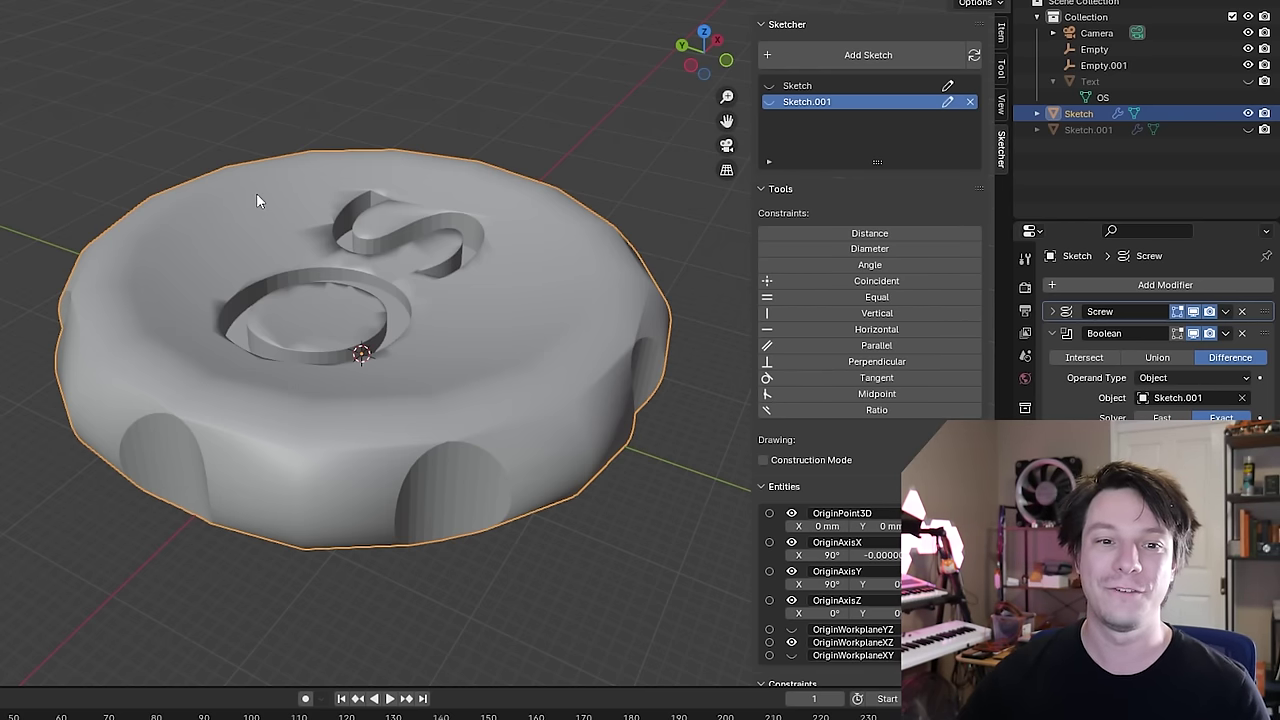
{"action": "middle_click_drag", "start_coordinate": [256, 200], "coordinate": [400, 205]}
{"action": "left_click", "coordinate": [1025, 287]}
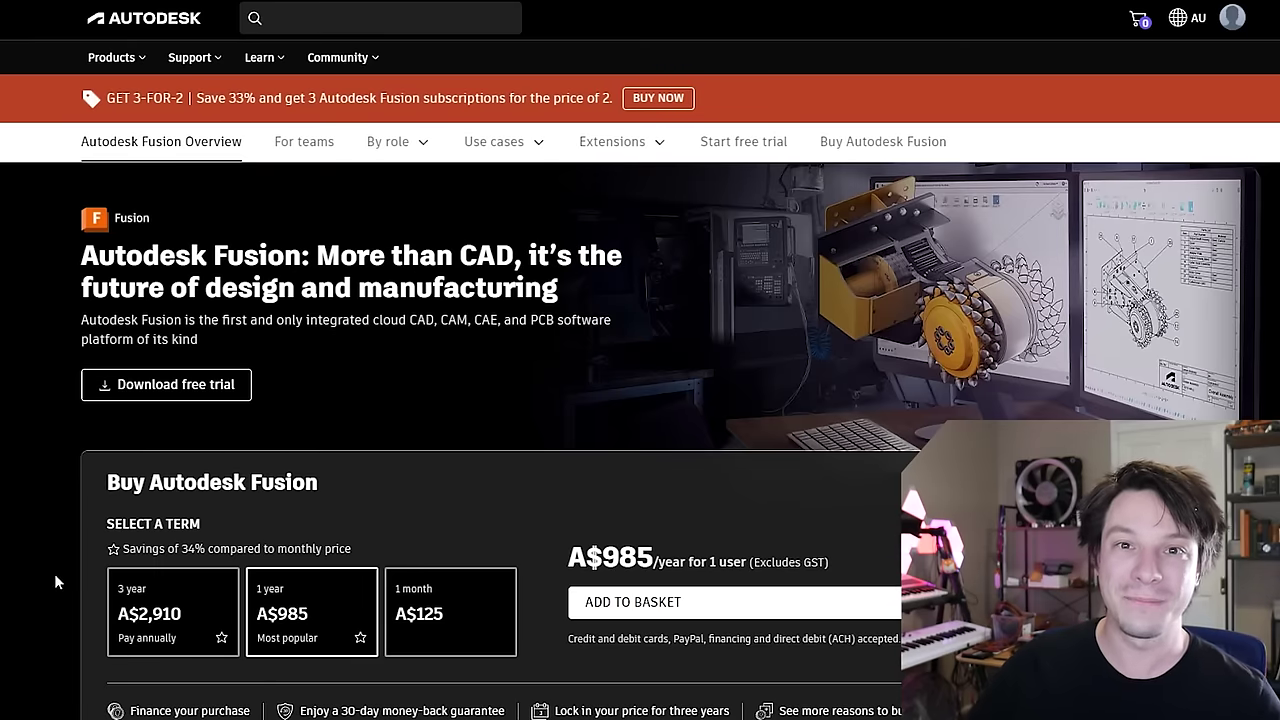
Switch to the Autodesk Fusion web page and look through its subscription options
{"action": "scroll", "coordinate": [54, 573], "scroll_direction": "down", "scroll_amount": 4}
{"action": "scroll", "coordinate": [20, 550], "scroll_direction": "up", "scroll_amount": 1}
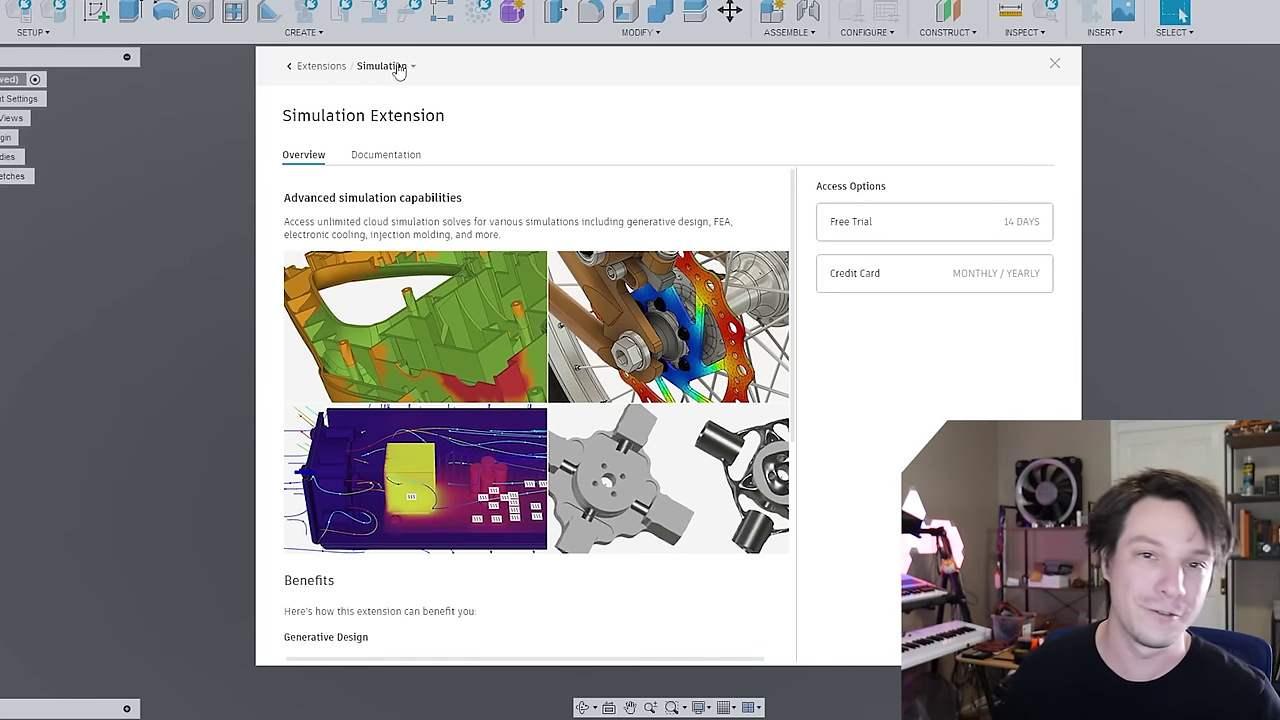
In Fusion's extensions dialog, switch from Simulation to the Manufacturing Extension and view its pricing for the Credit Card access option
{"action": "left_click", "coordinate": [398, 68]}
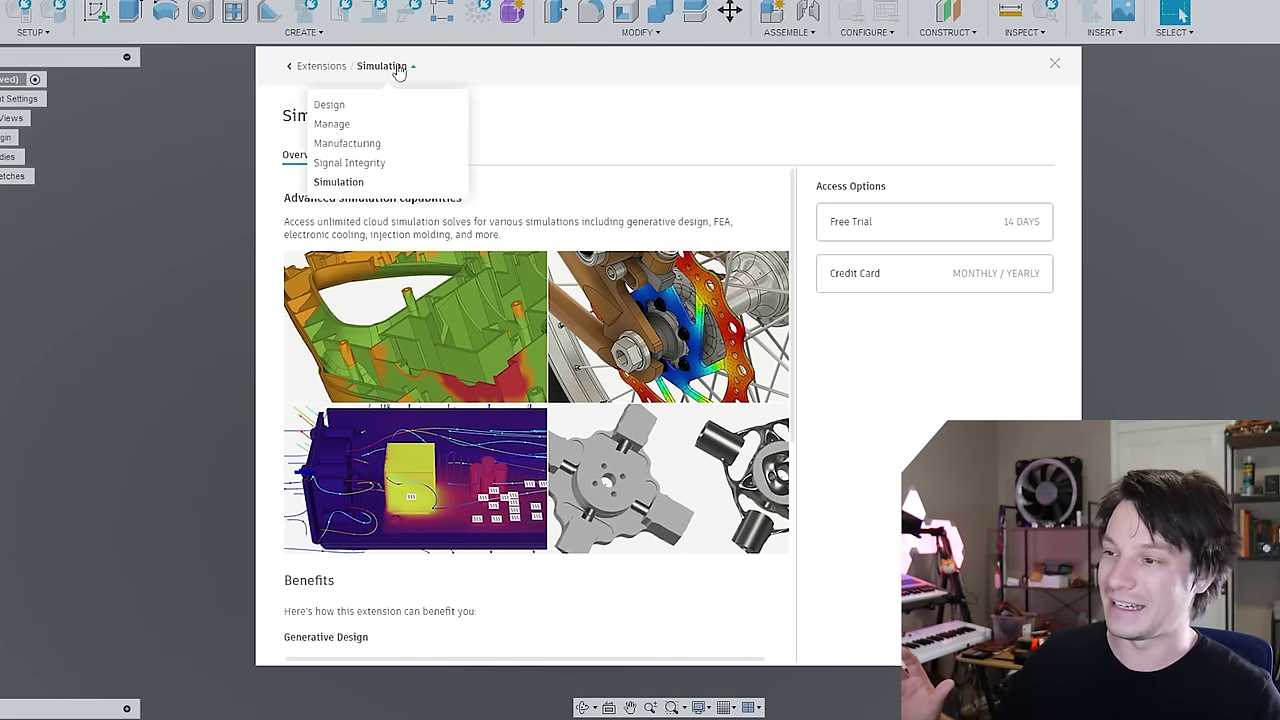
{"action": "left_click", "coordinate": [375, 146]}
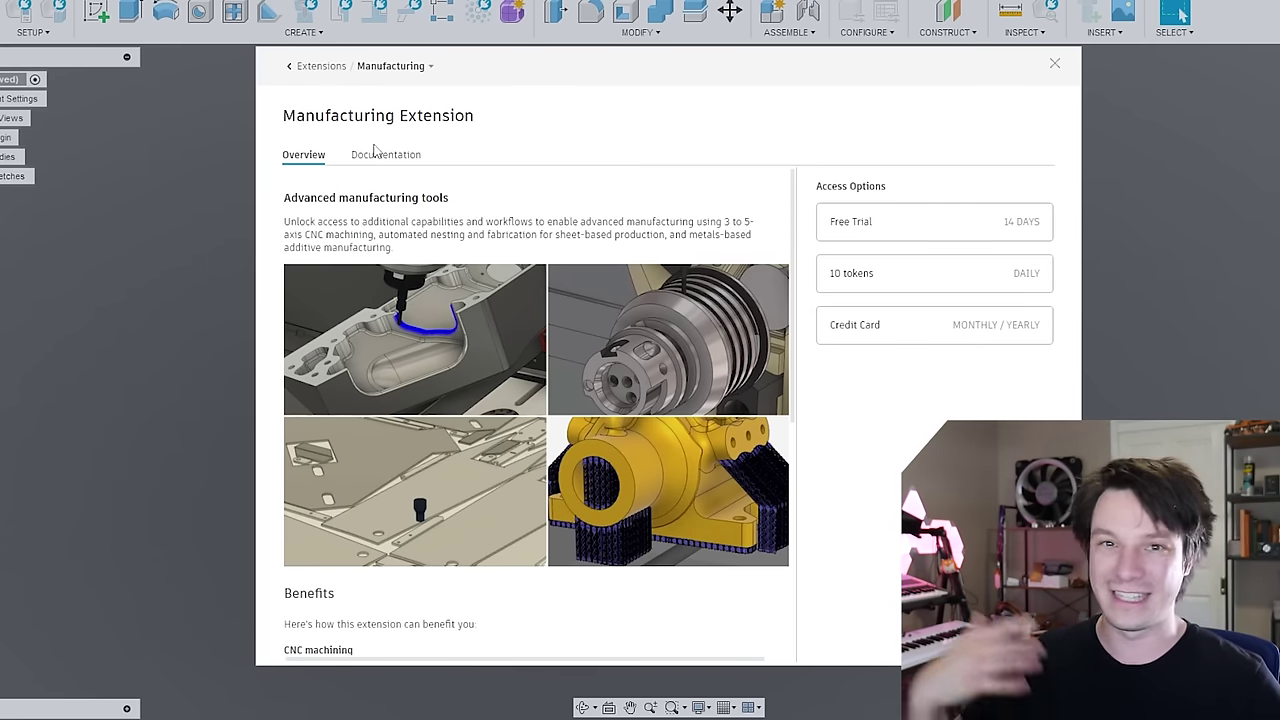
{"action": "left_click", "coordinate": [931, 320]}
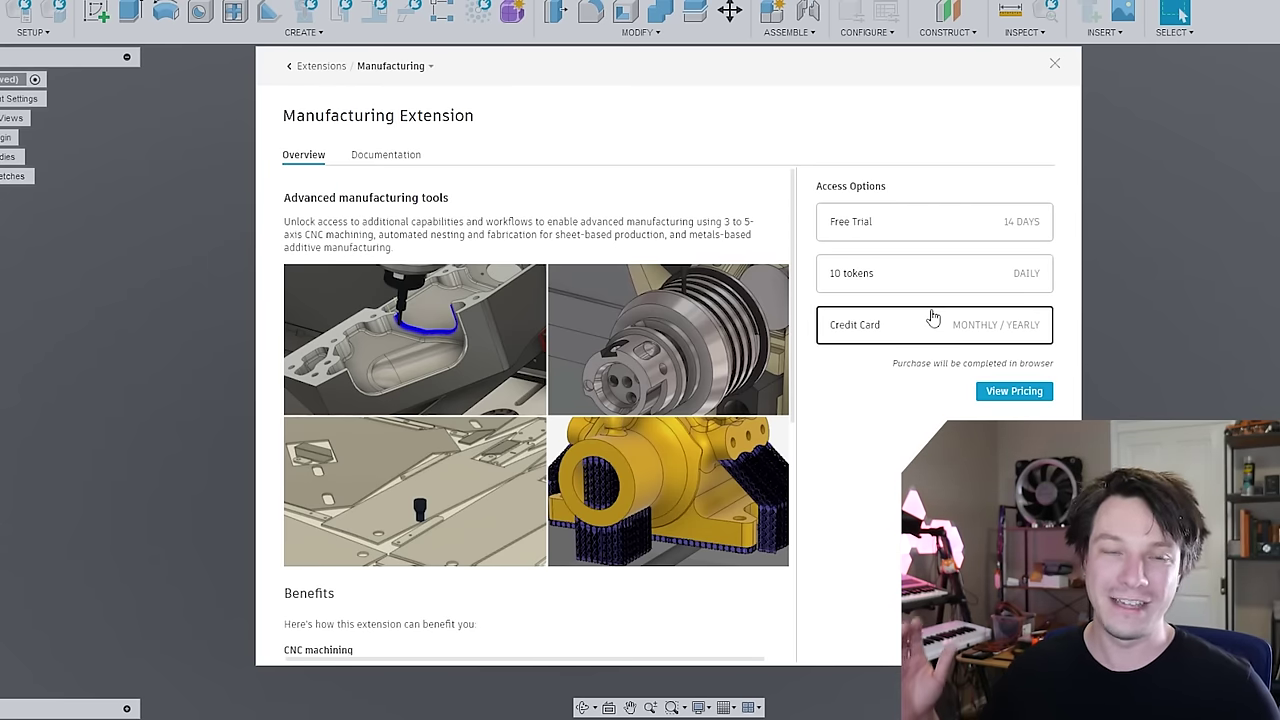
{"action": "left_click", "coordinate": [1014, 392]}
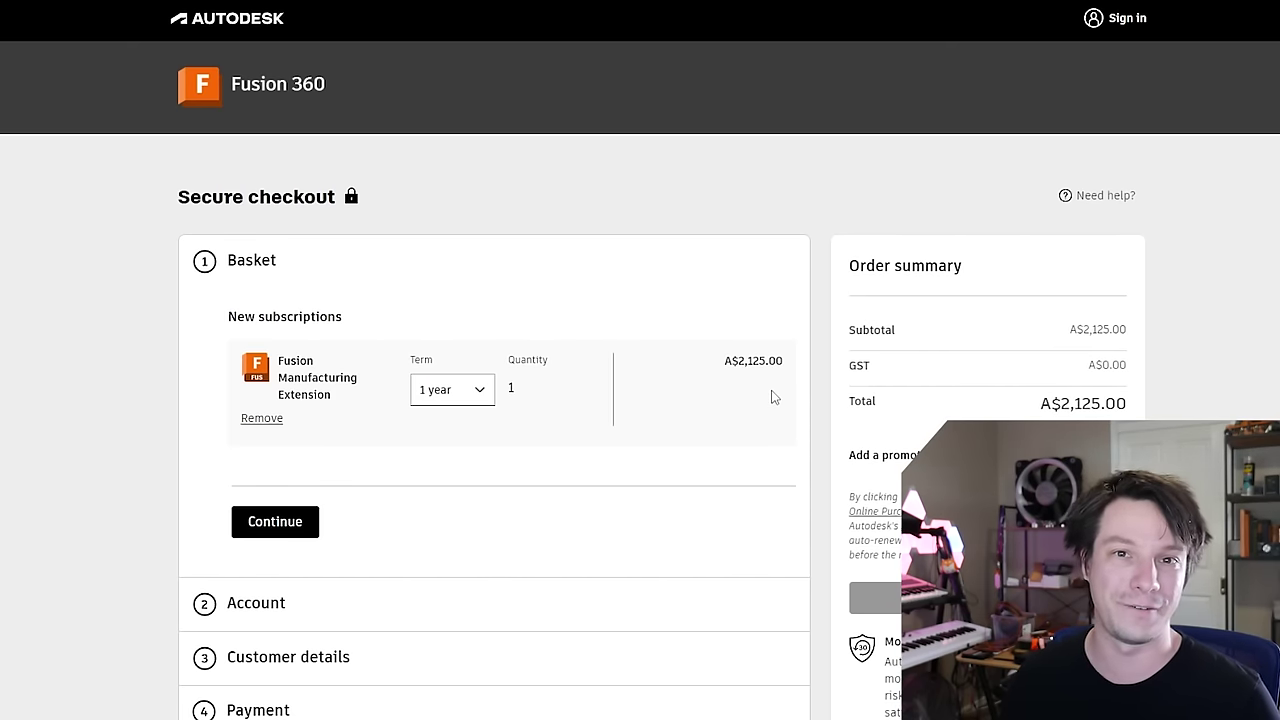